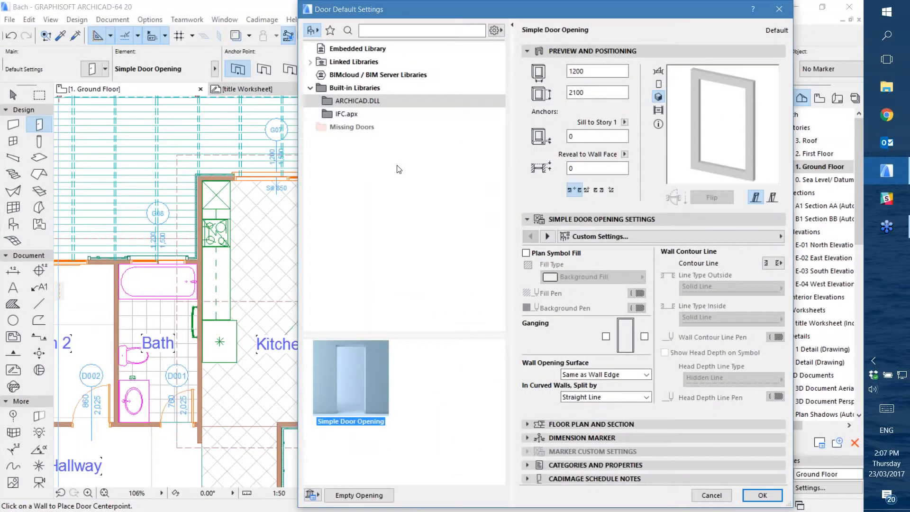
Browse the linked ARCHICAD Library 20 down to the Hinged Doors 20 folder and enlarge its preview area
click(311, 62)
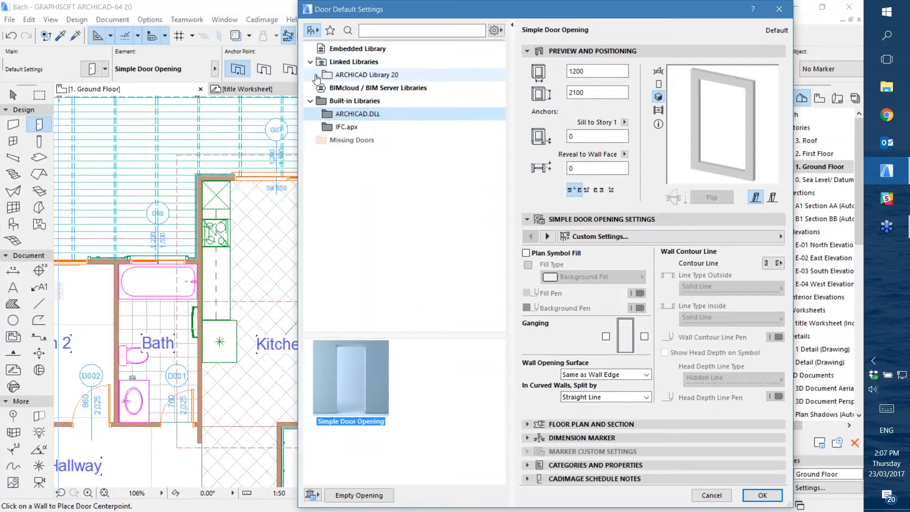
click(317, 75)
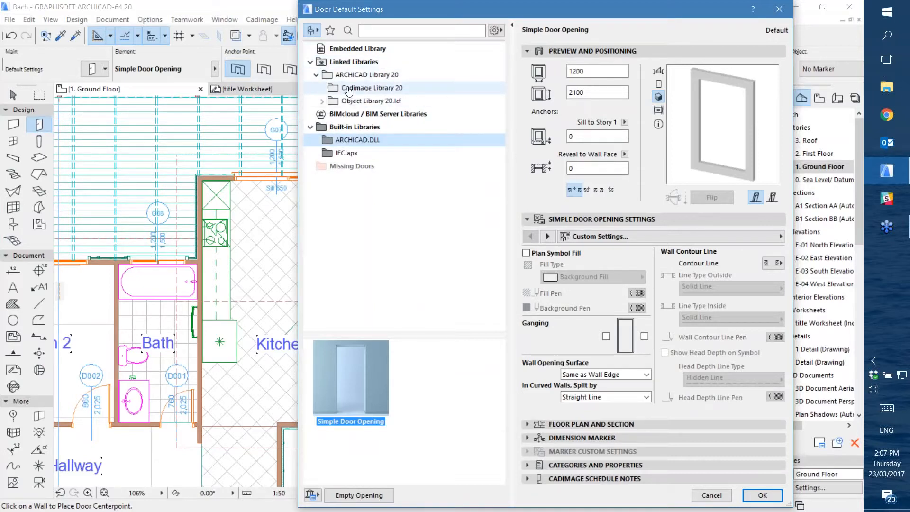
click(322, 101)
click(328, 127)
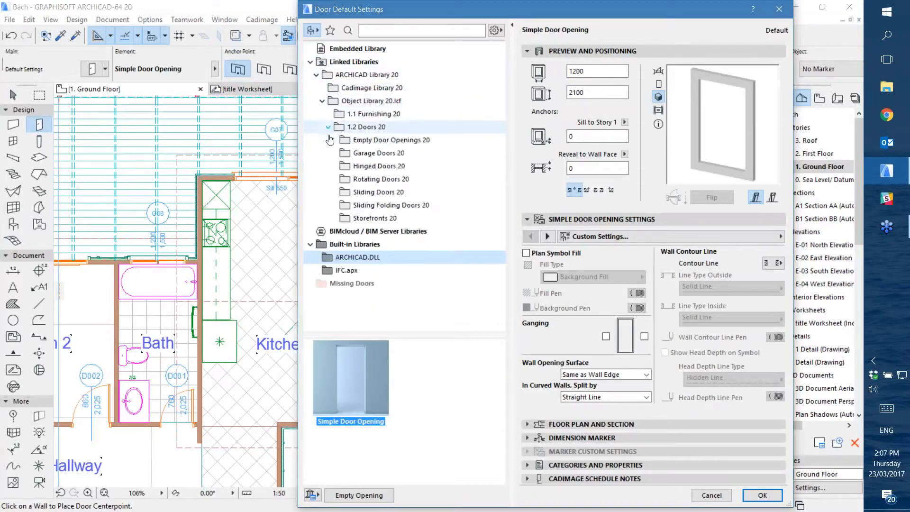
click(365, 165)
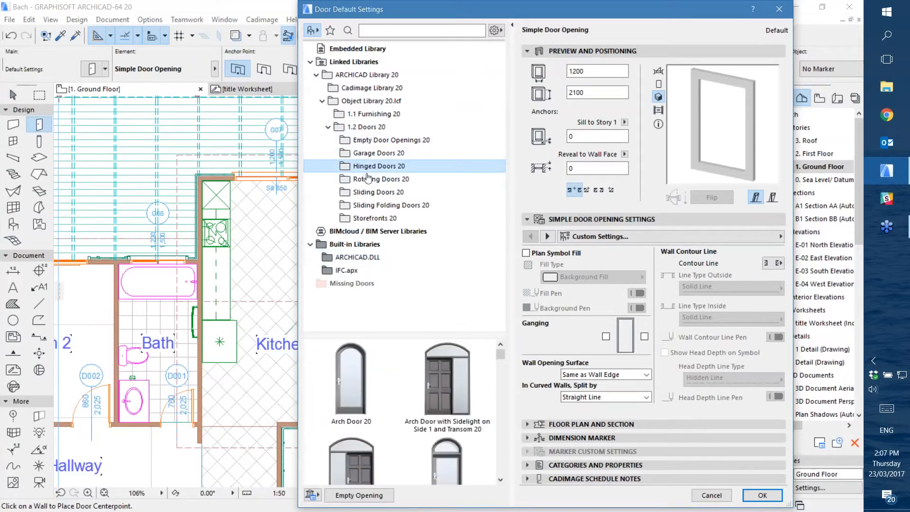
drag(475, 335, 464, 256)
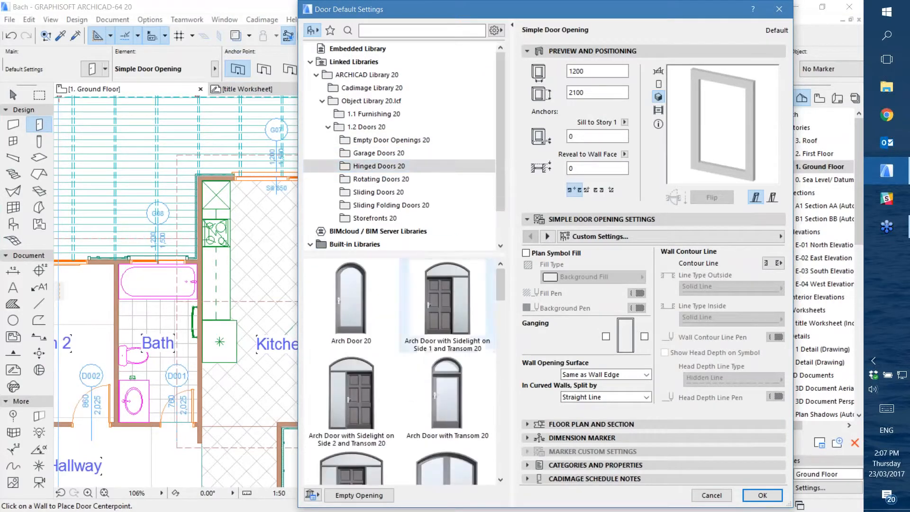
mouse_move(499, 288)
mouse_down()
mouse_move(510, 465)
mouse_move(505, 305)
mouse_move(503, 330)
mouse_move(506, 460)
mouse_move(514, 280)
mouse_up()
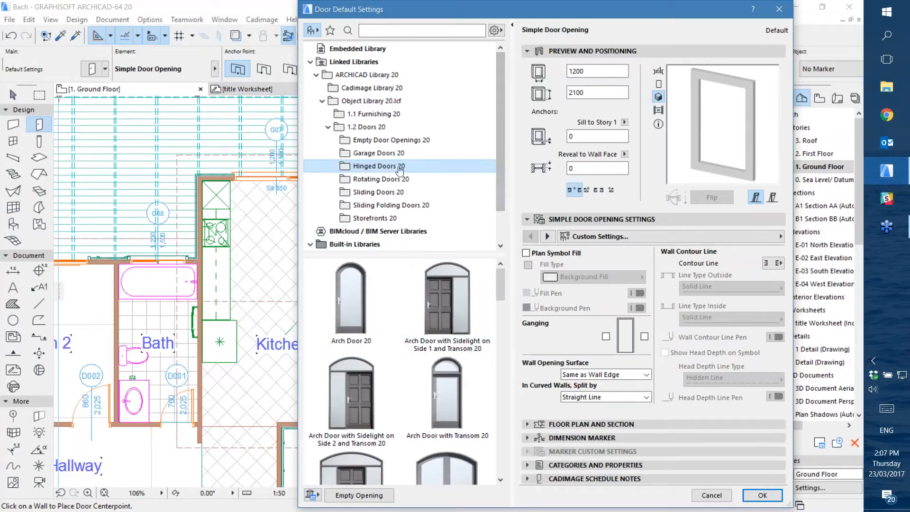
View the Cadimage Door from Cadimage Library 20 and close the door default settings without applying them
click(391, 89)
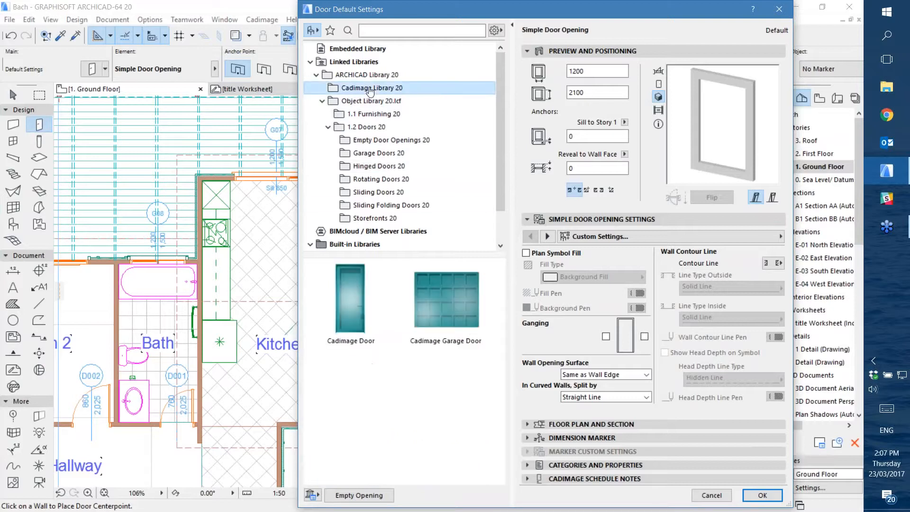
click(350, 301)
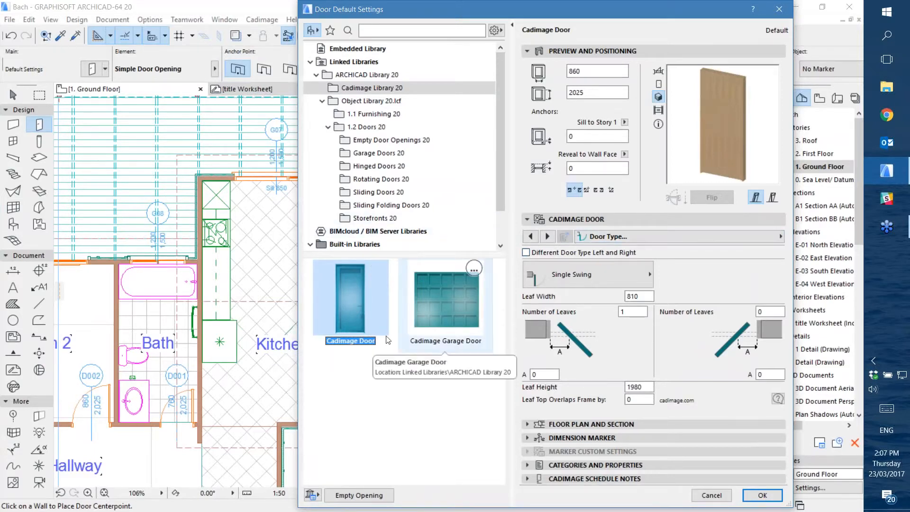
click(712, 495)
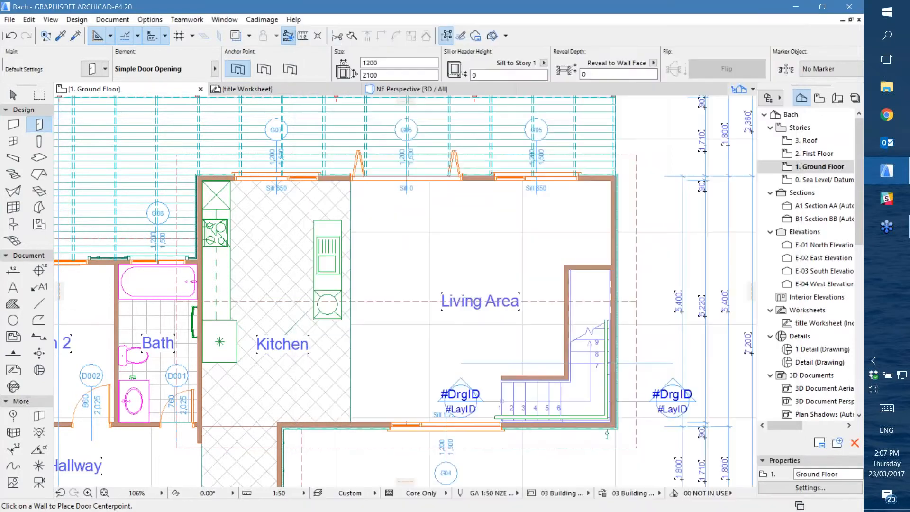
Open the default settings of the Window tool and view the 1.2 Doors 20 and Cadimage Library 20 folders
click(12, 142)
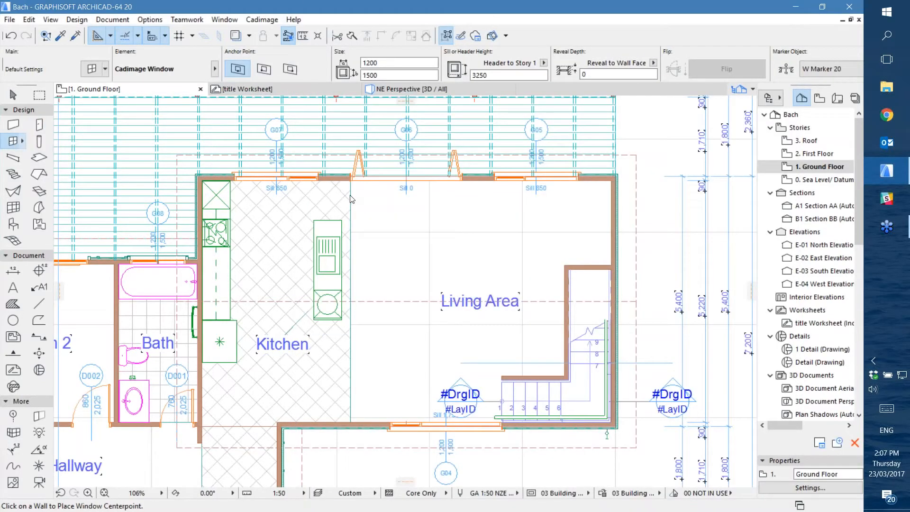
key(ctrl+t)
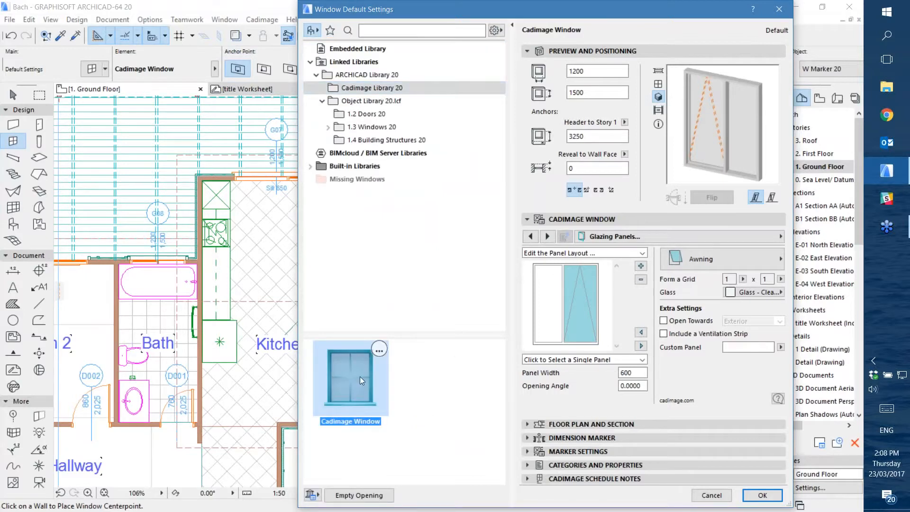
click(353, 115)
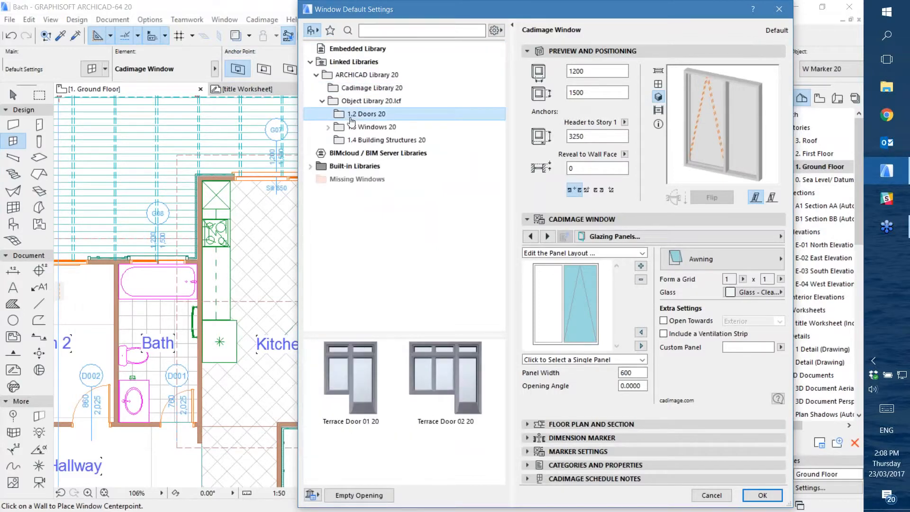
click(372, 87)
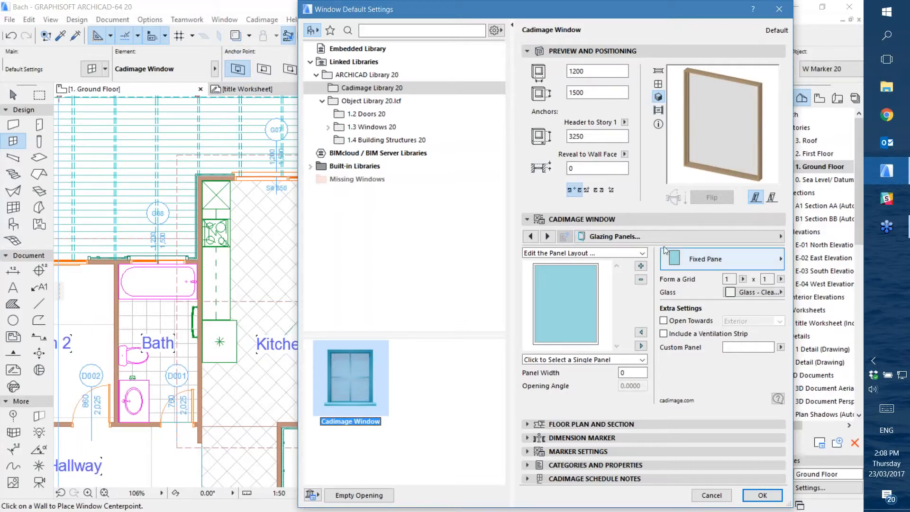
Show the Shape settings of the Cadimage Window and expand the 1.3 Windows 20 library folder
click(721, 240)
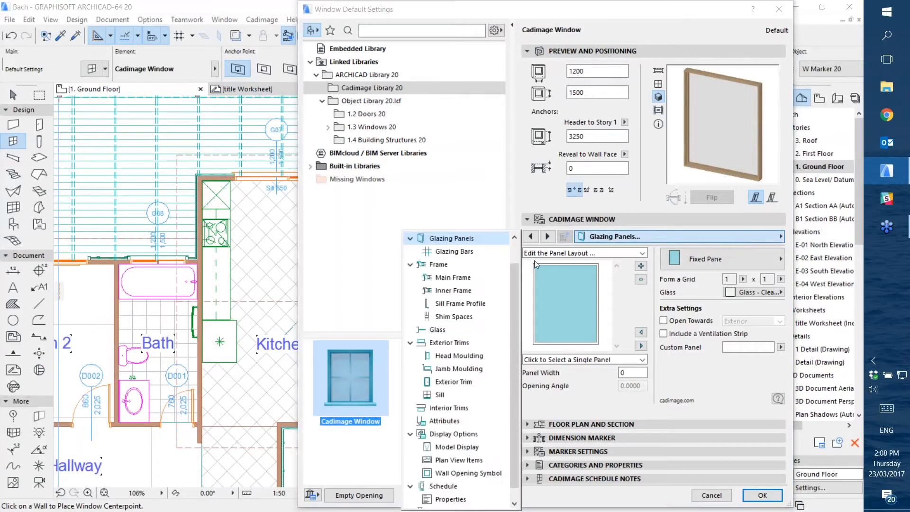
scroll(516, 249, up, 1)
click(440, 239)
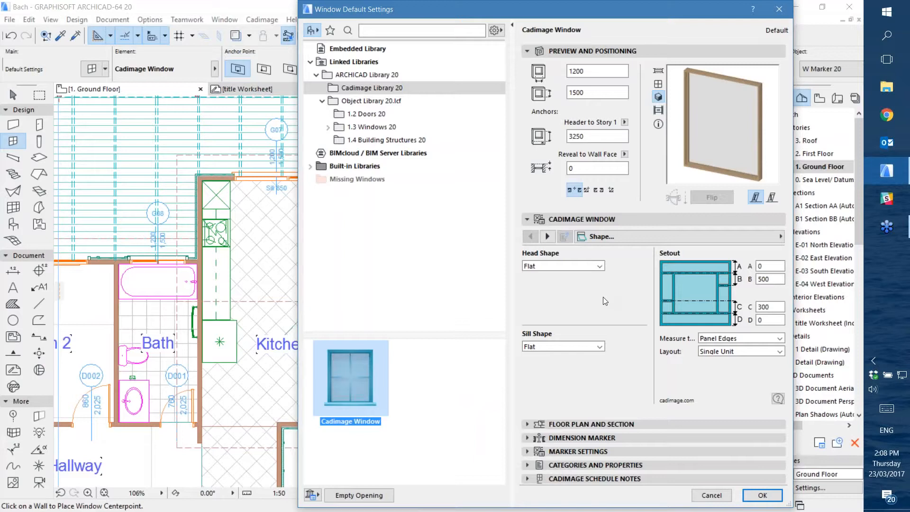
click(328, 127)
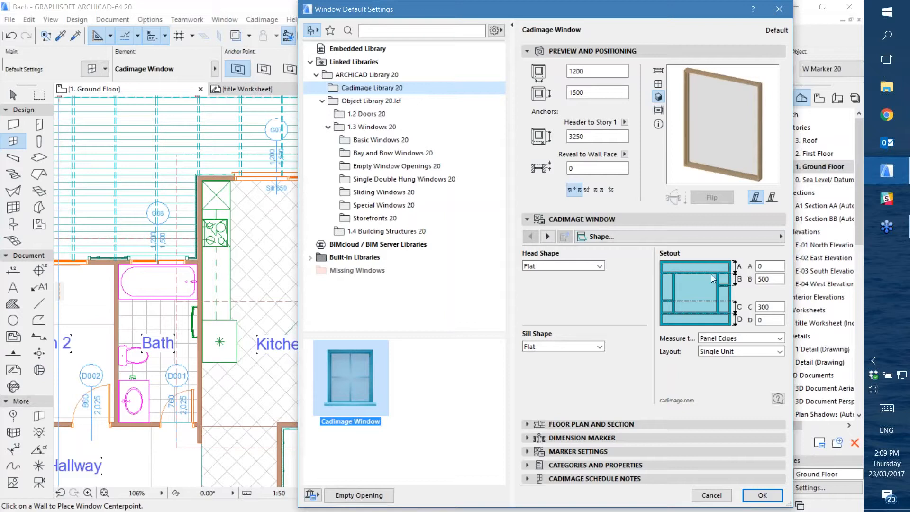
Try the Cut Corners head shape, and set a Falling to Right head with a fall angle of 14°
click(551, 267)
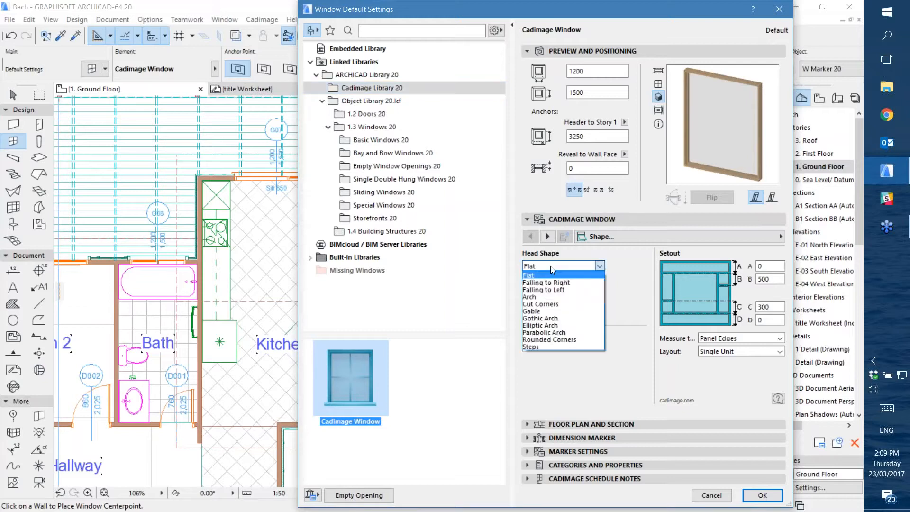
click(560, 305)
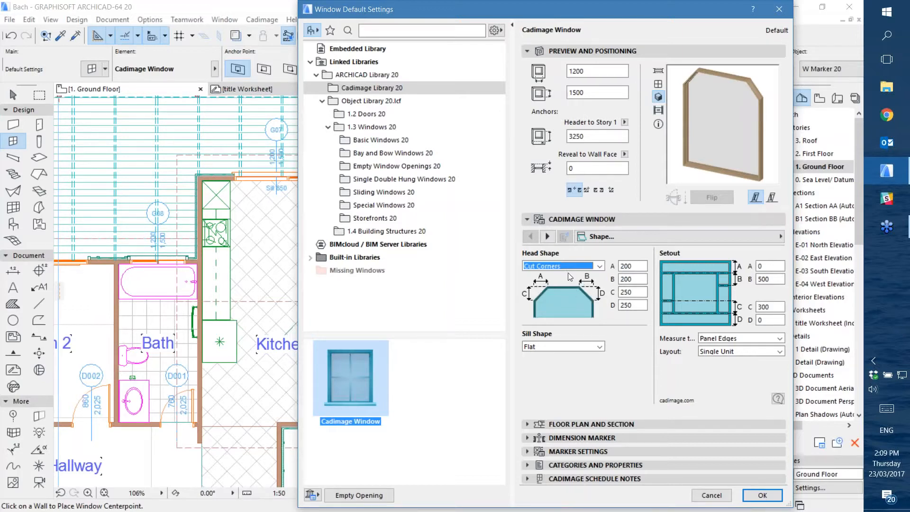
click(557, 266)
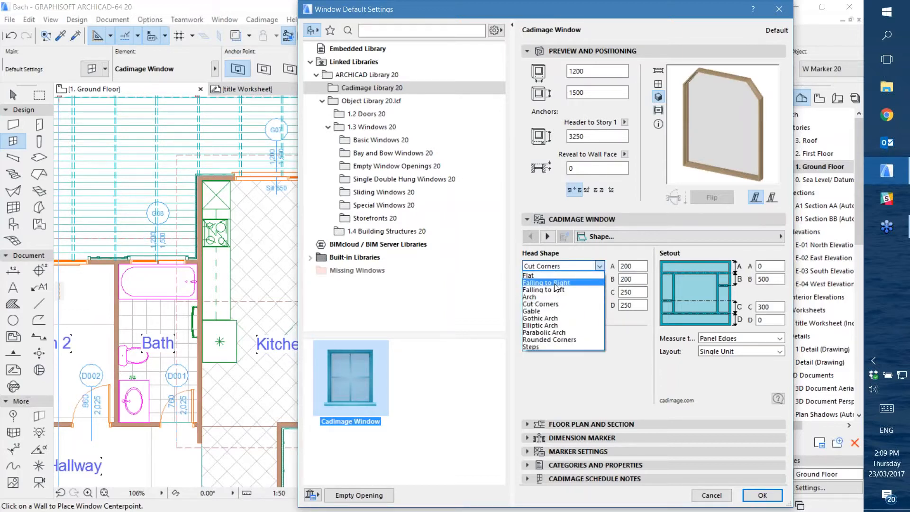
click(557, 283)
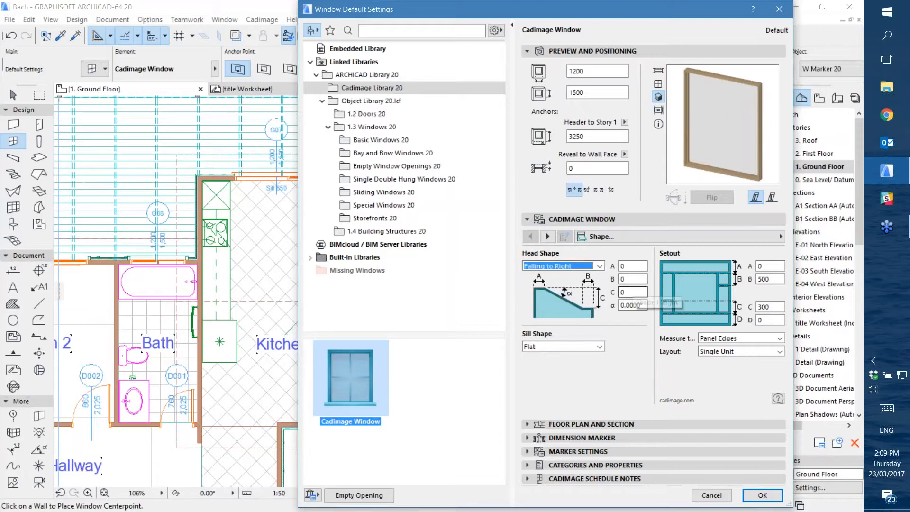
drag(625, 305, 610, 305)
text(14)
click(638, 292)
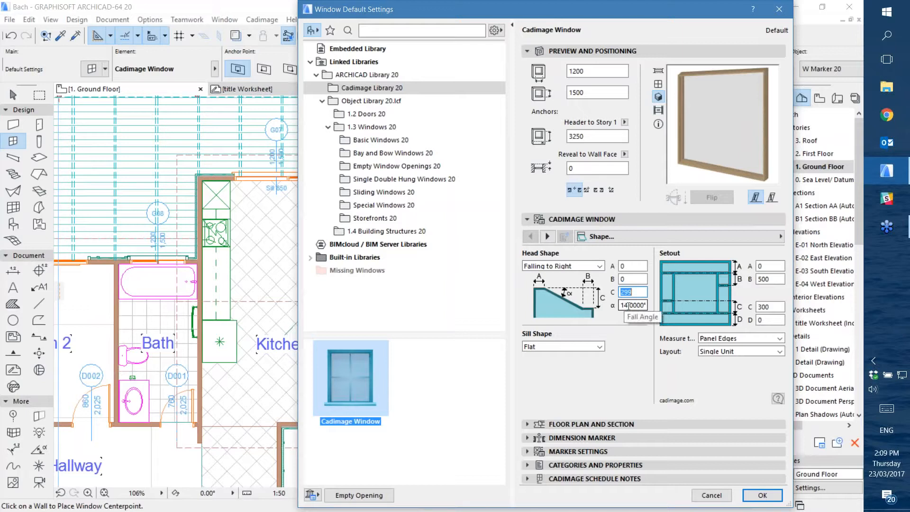
Try the Arch and Gothic Arch head shapes on the window
click(592, 266)
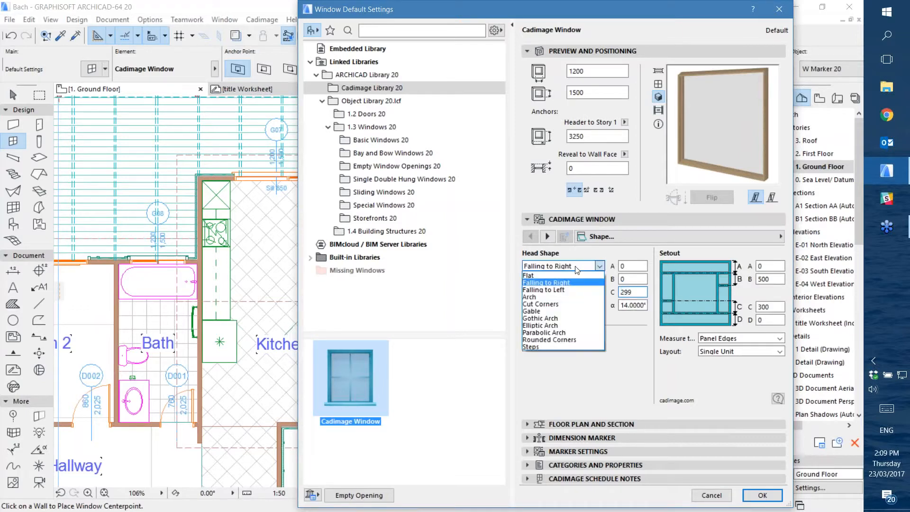
click(551, 297)
click(582, 268)
click(555, 322)
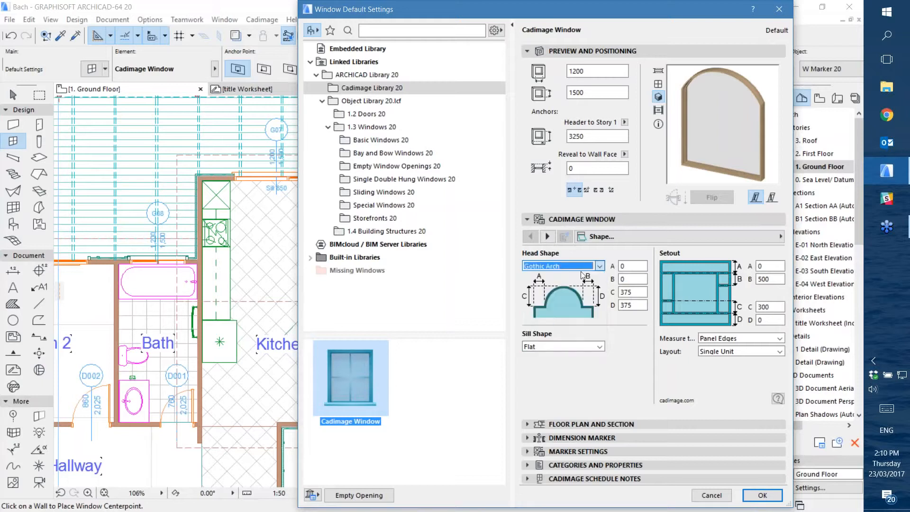
Try the Steps head shape, inspecting its step height values without changing them, and reset the head shape to Flat
click(575, 267)
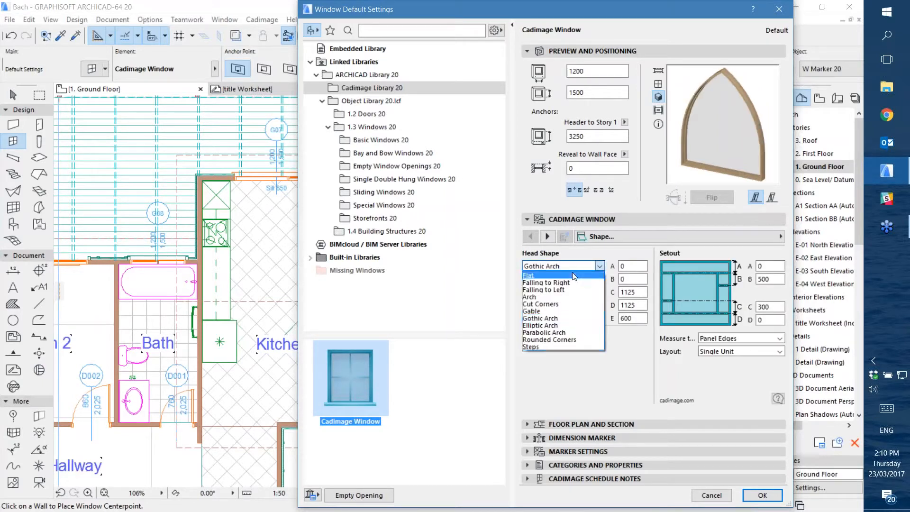
click(541, 346)
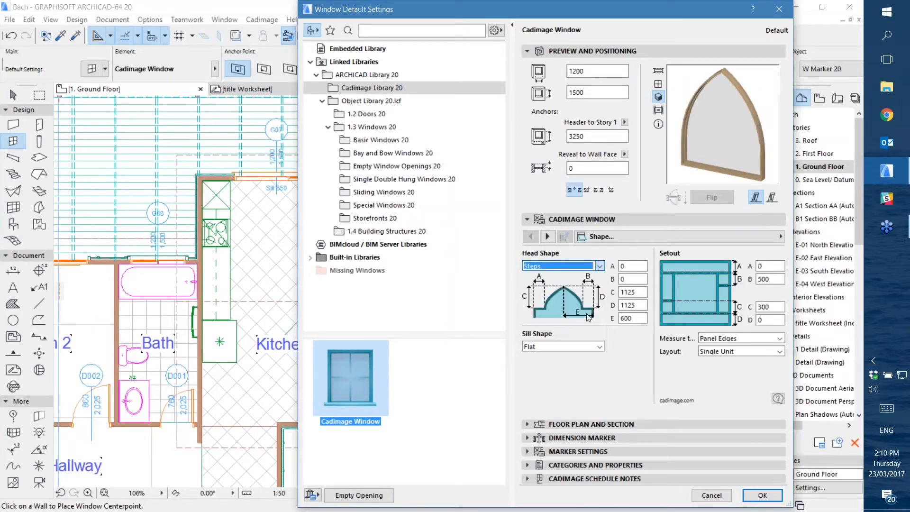
click(627, 265)
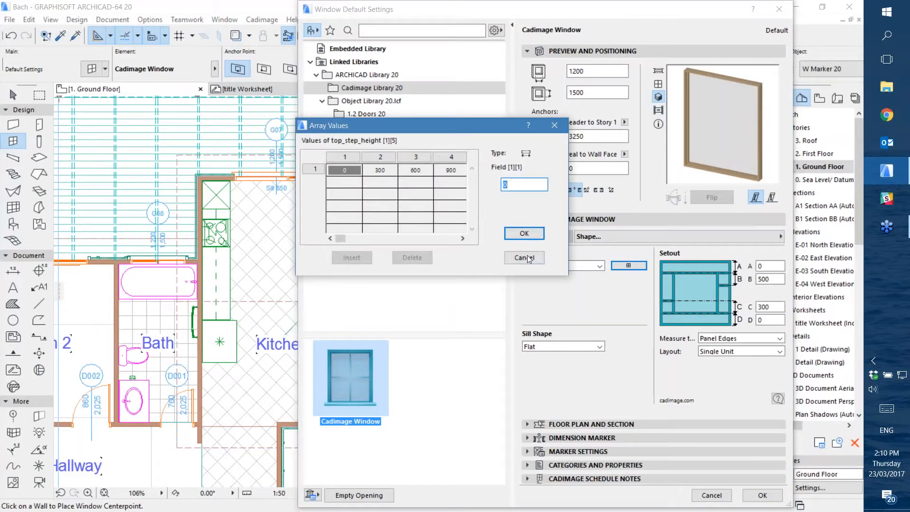
click(523, 258)
click(541, 266)
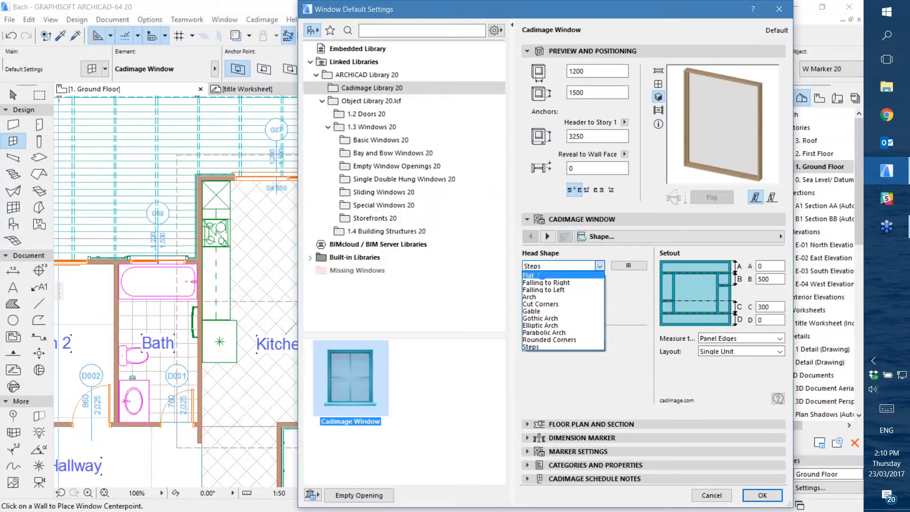
click(588, 276)
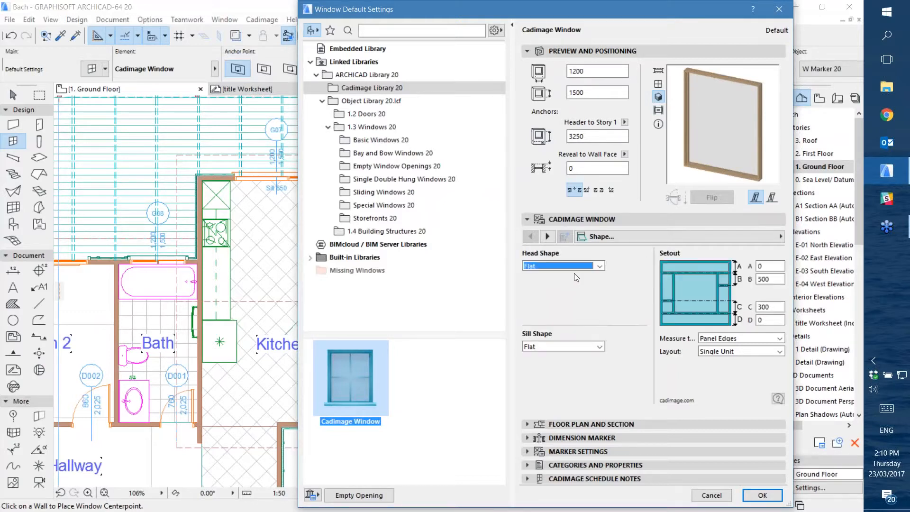
Set the window's head shape to Falling to Right and its setout distance A to 400
click(598, 266)
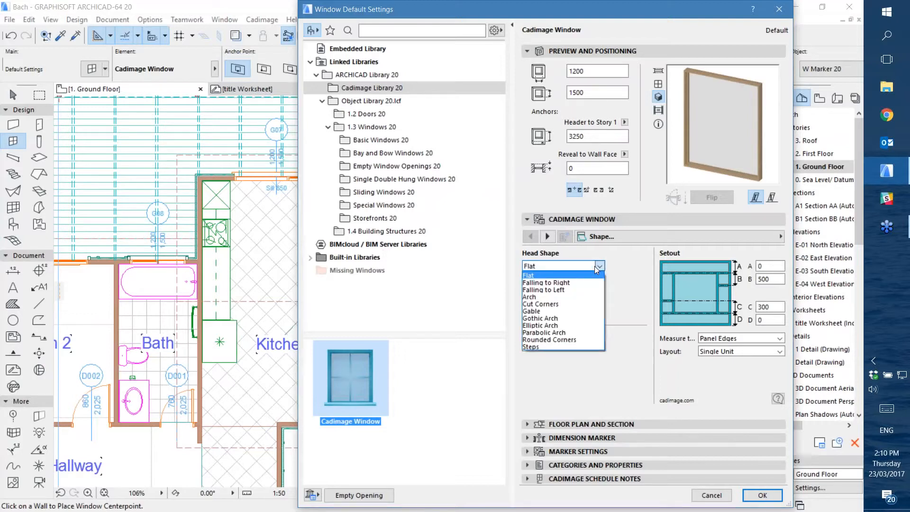
click(566, 283)
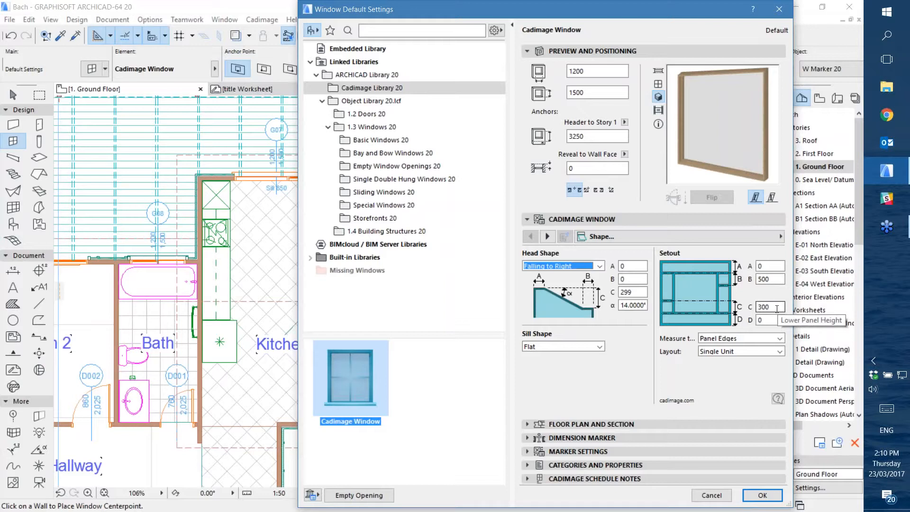
click(772, 267)
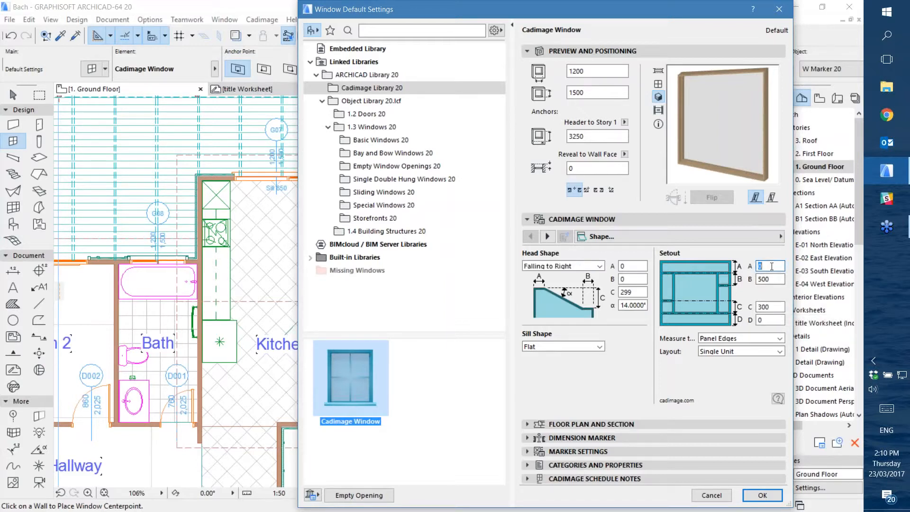
key(Tab)
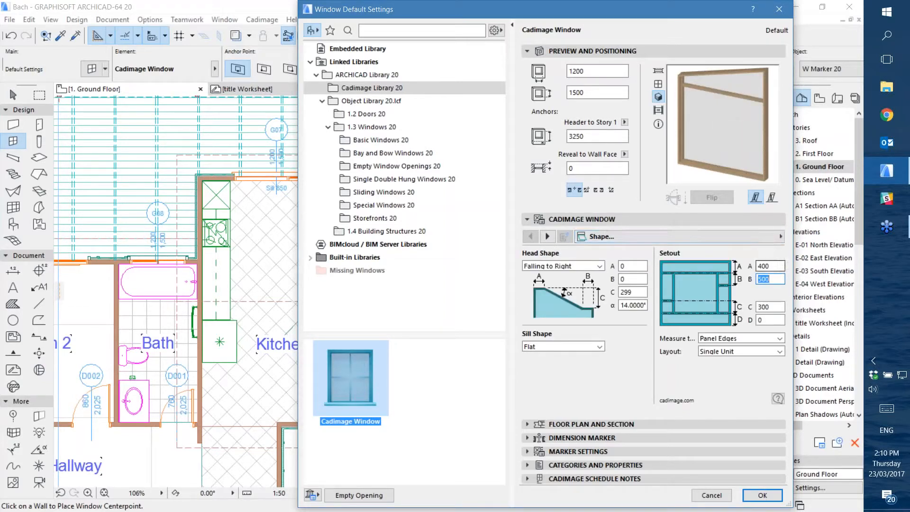
click(773, 267)
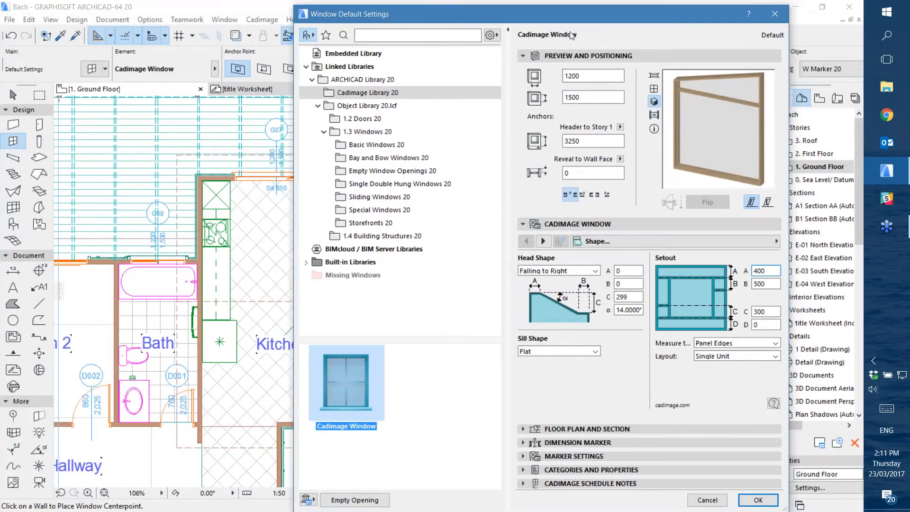
Set the window's width to 2000
drag(584, 13, 525, 115)
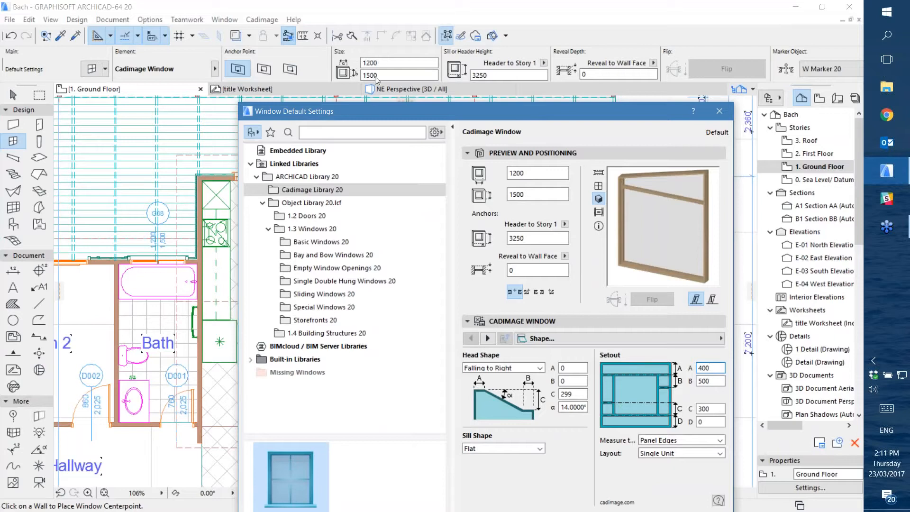
drag(504, 100, 584, 13)
double_click(582, 73)
text(2000)
click(613, 95)
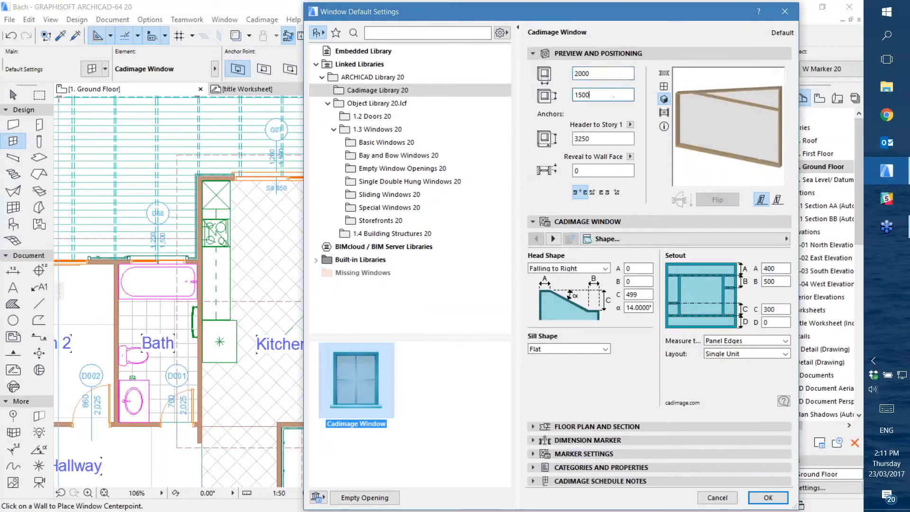
Set the window's height to 1800
double_click(604, 94)
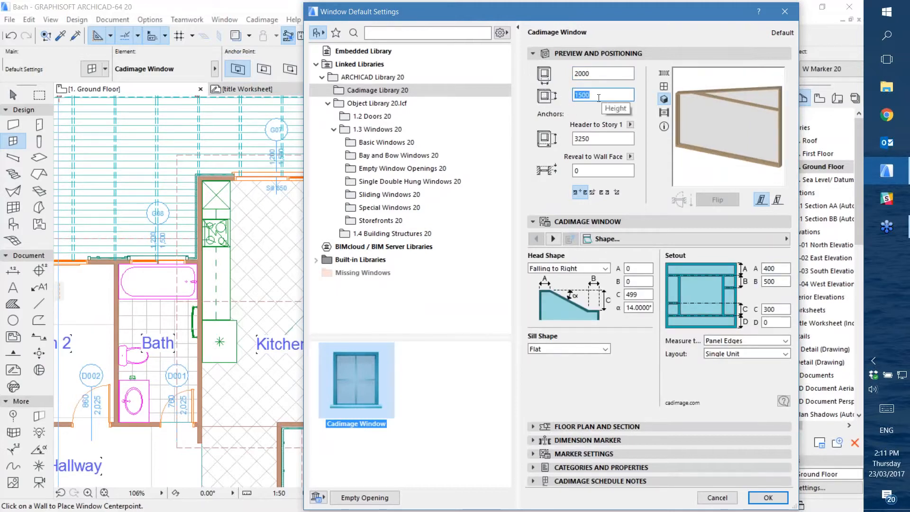
text(1800)
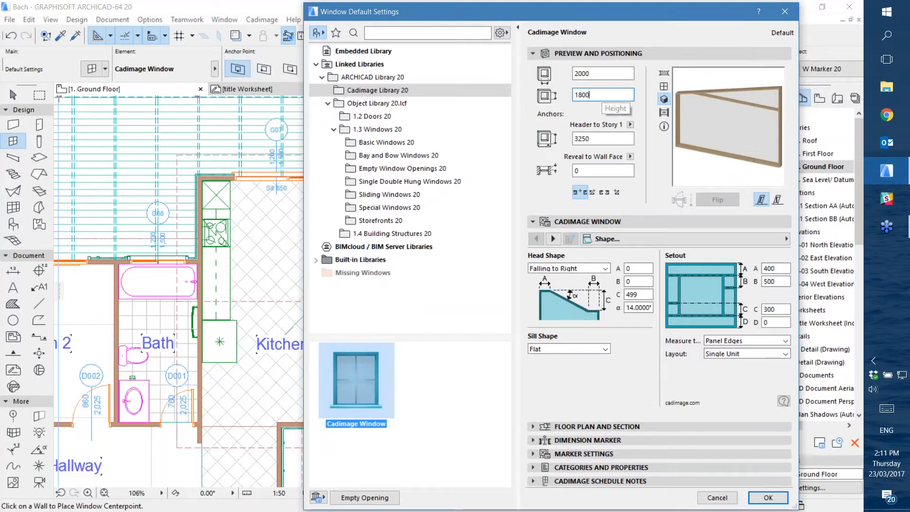
click(632, 74)
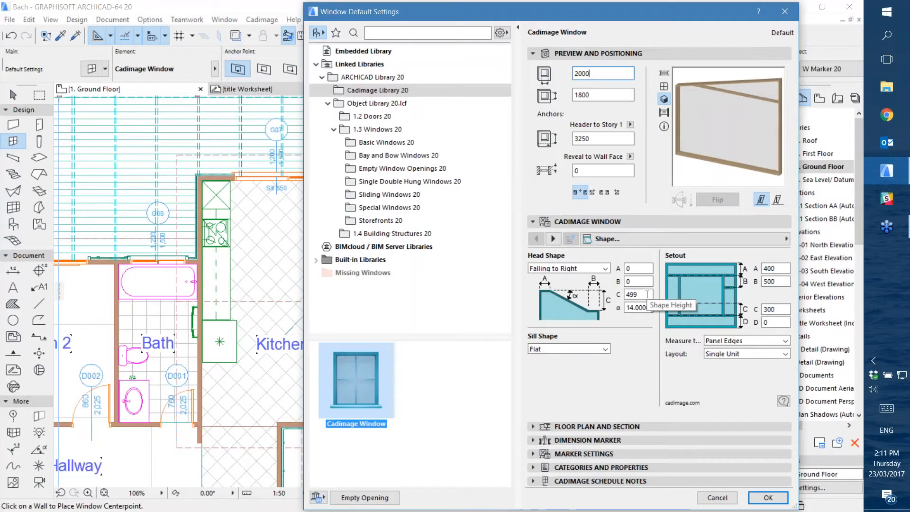
Try a shape height C of 600 for the Falling to Right head shape
double_click(627, 294)
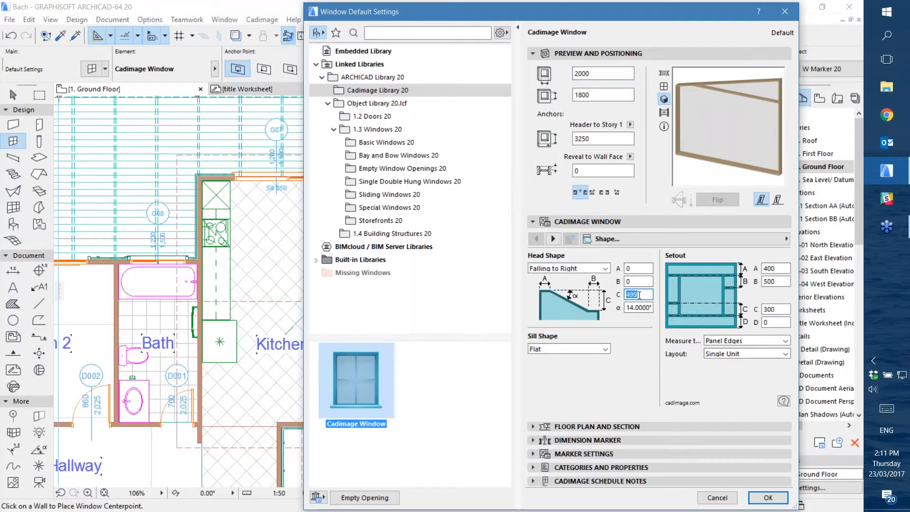
text(600)
key(Tab)
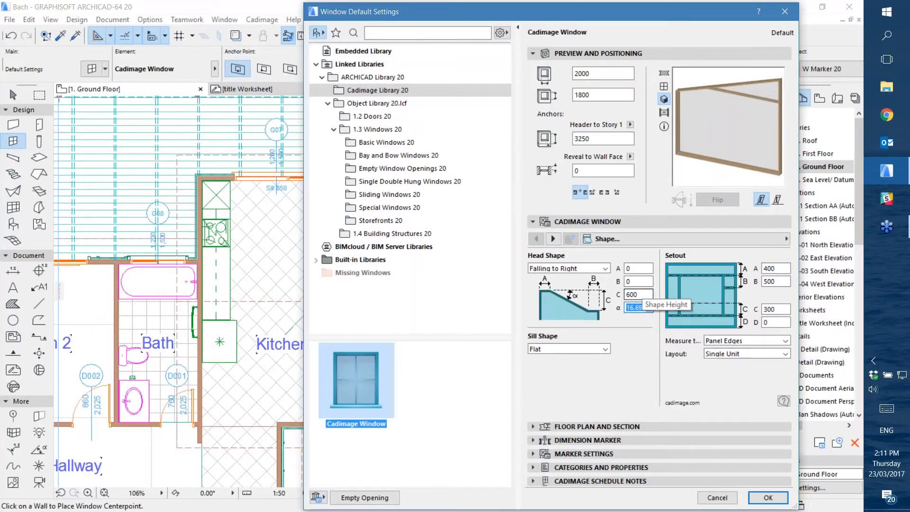
Set the head shape's height C to 300
click(641, 294)
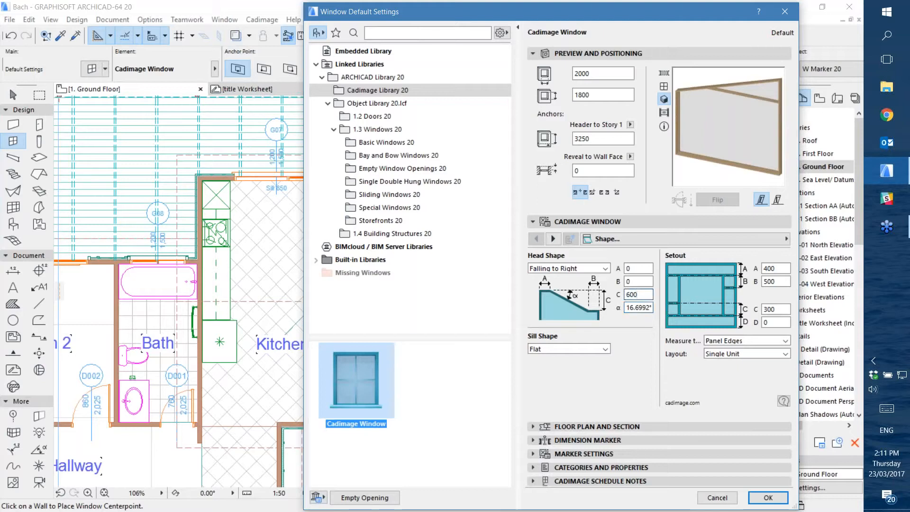
double_click(638, 294)
text(300)
click(649, 280)
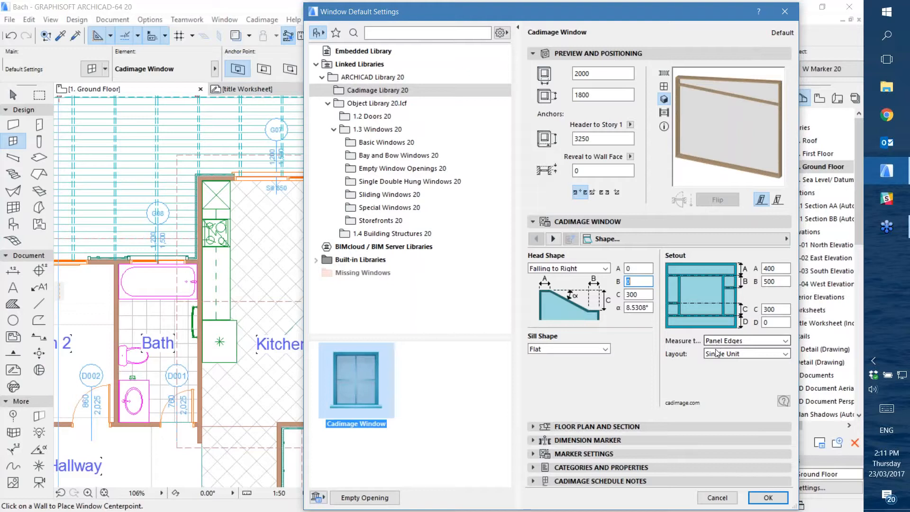
Examine the setout's measuring and layout options, including the repeating unit layouts, without changing them
click(738, 355)
click(741, 352)
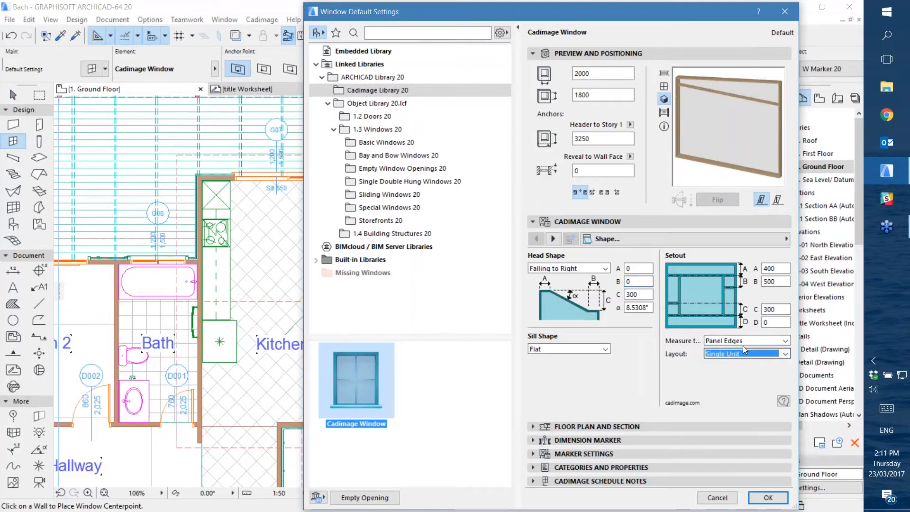
click(743, 340)
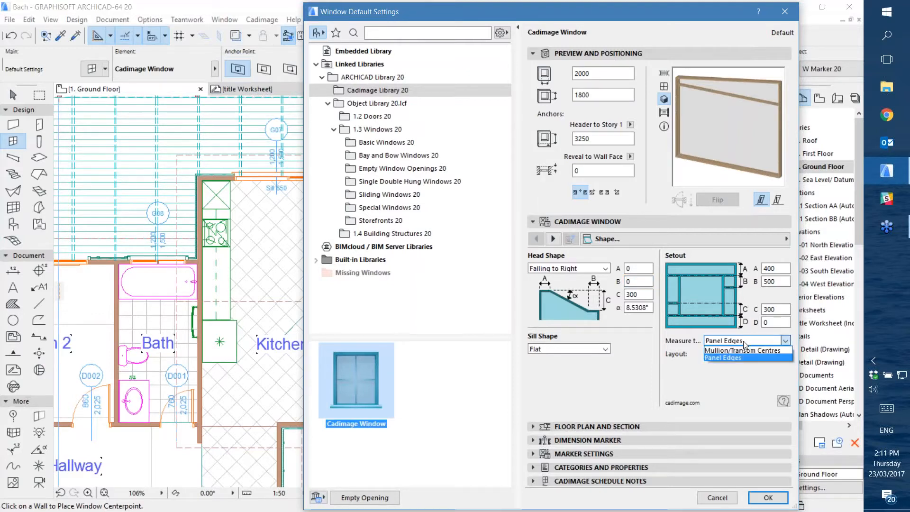
click(743, 341)
click(740, 356)
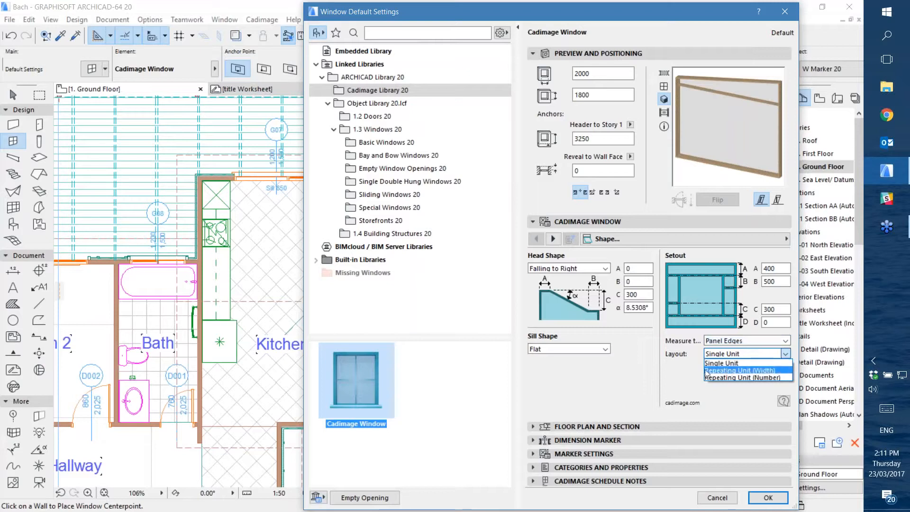
click(691, 356)
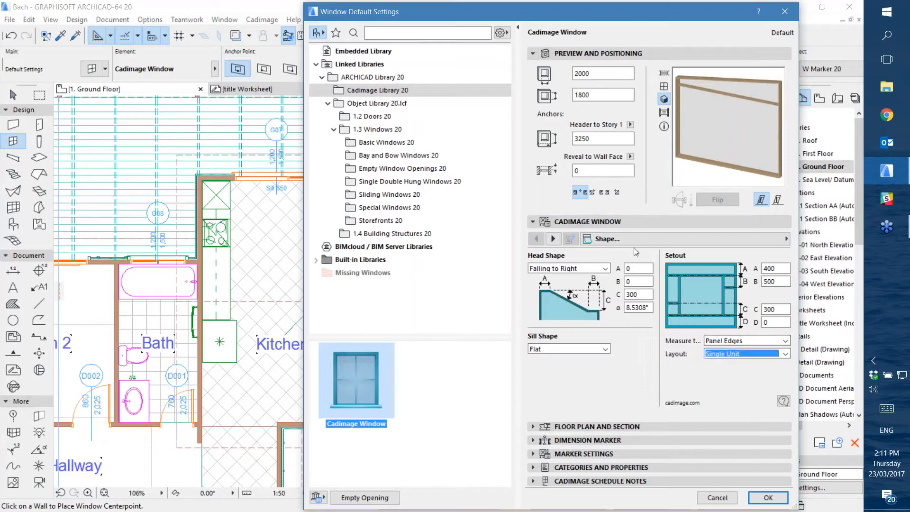
Open the Glazing Panels settings and alternately select the window's upper and lower glazing panels
click(630, 240)
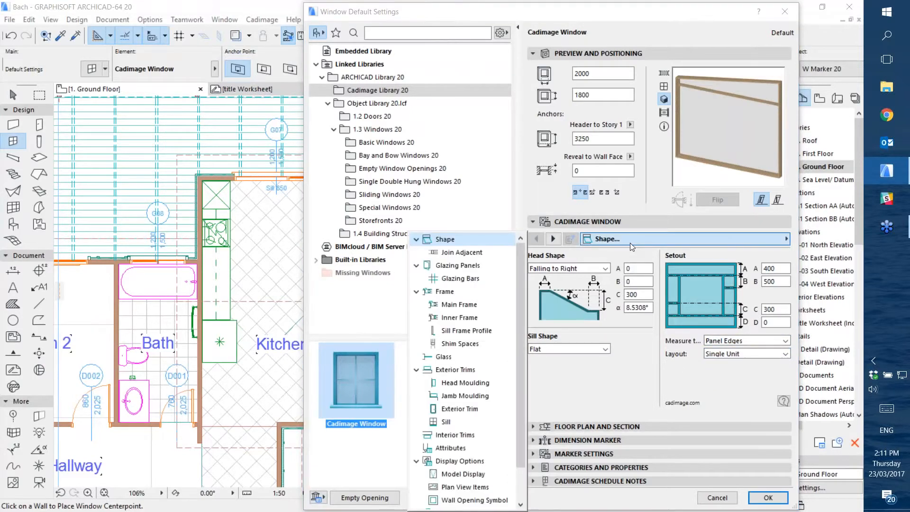
click(442, 266)
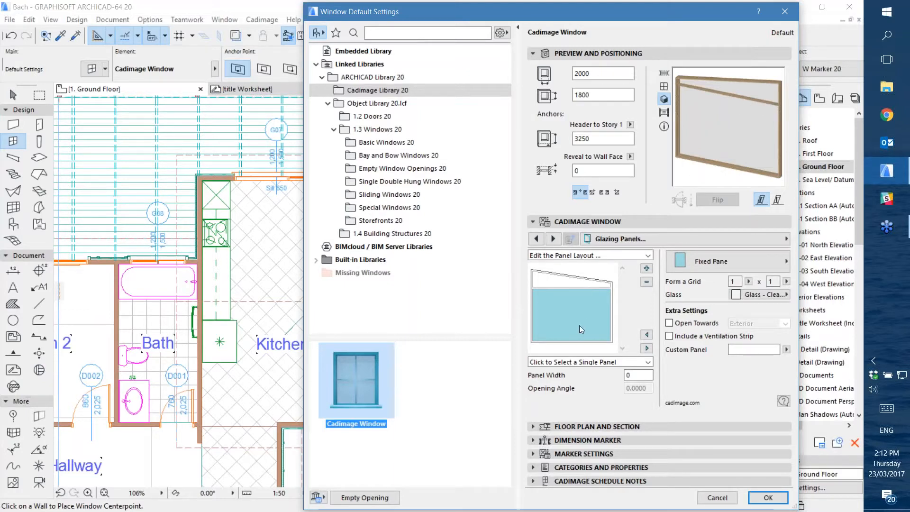
click(544, 281)
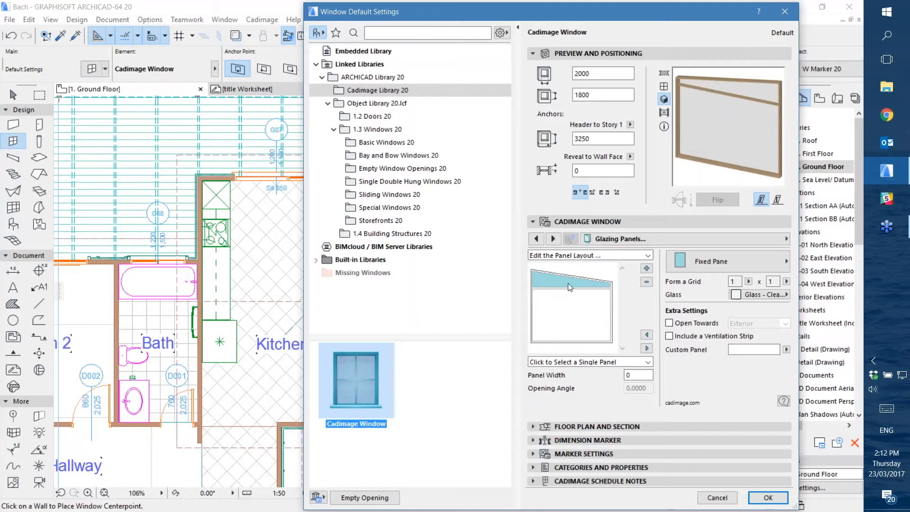
click(568, 319)
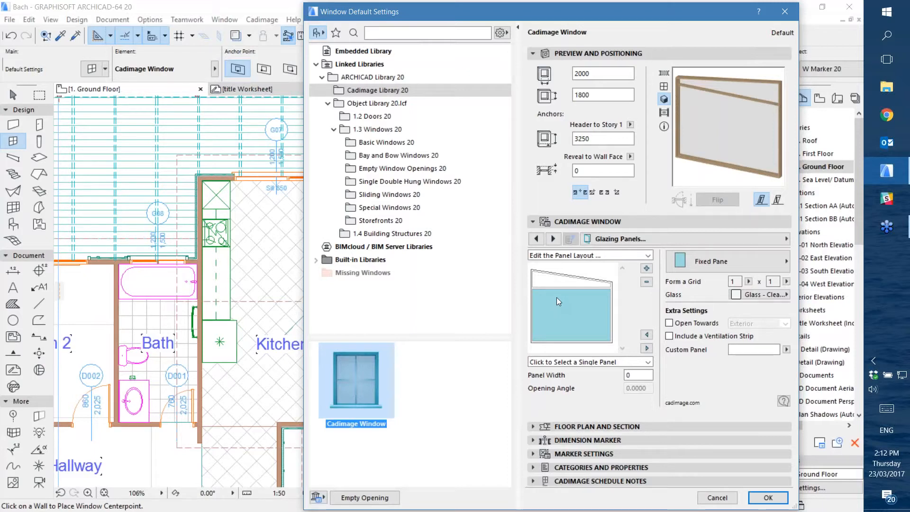
click(548, 281)
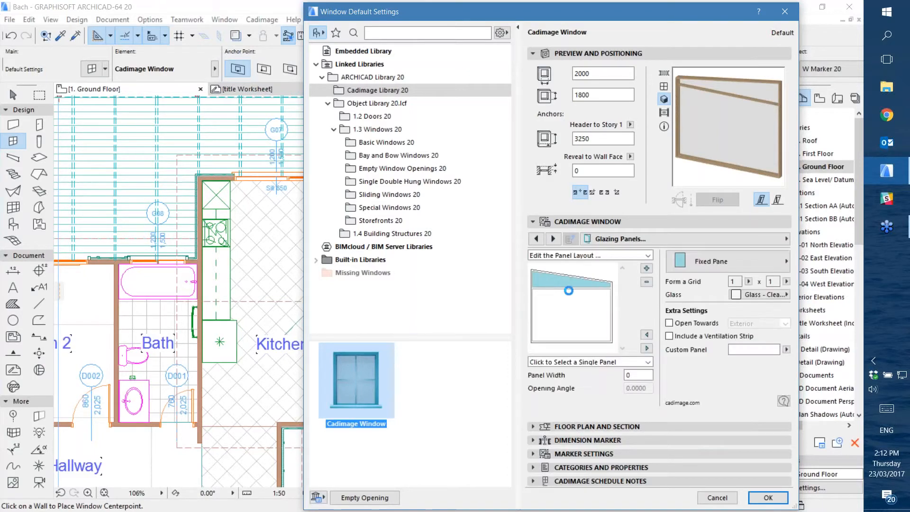
Add two panels to the lower row of the glazing layout, dividing it into three panels
click(573, 314)
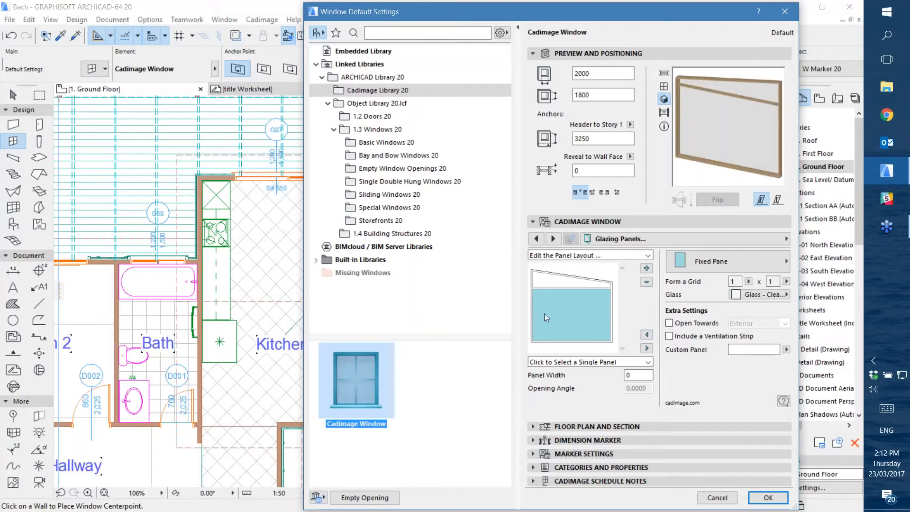
click(647, 268)
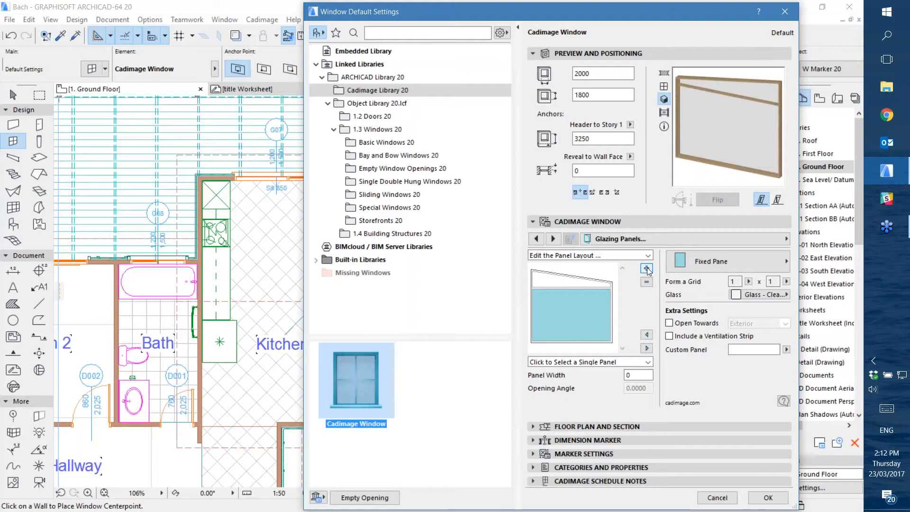
click(571, 311)
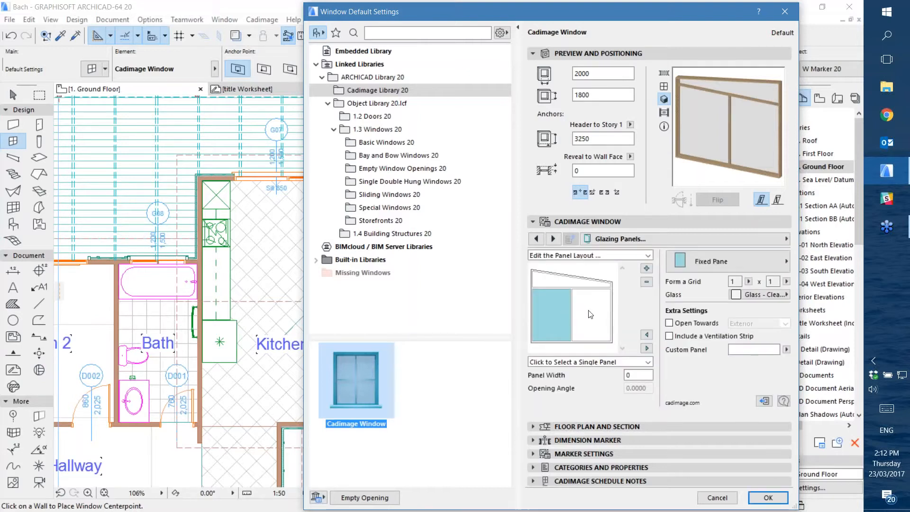
click(646, 269)
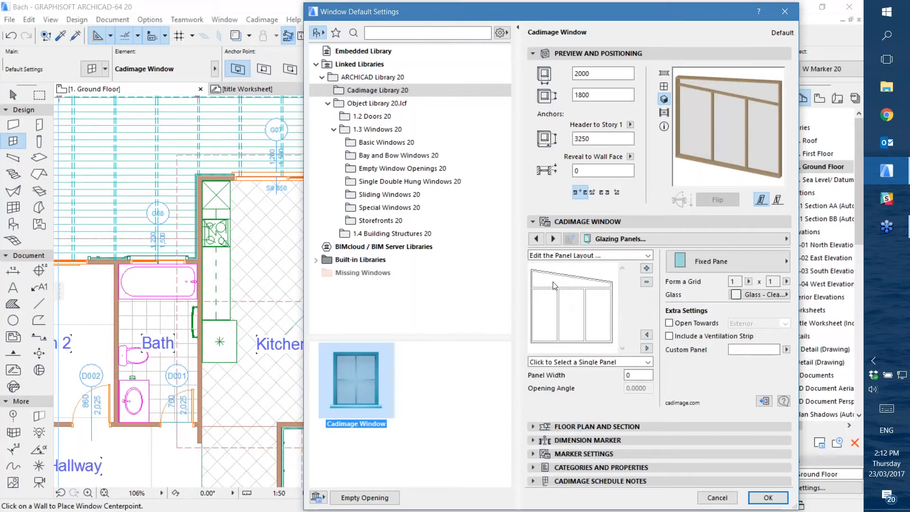
Select each of the three lower panels in turn to check its panel width setting
click(550, 303)
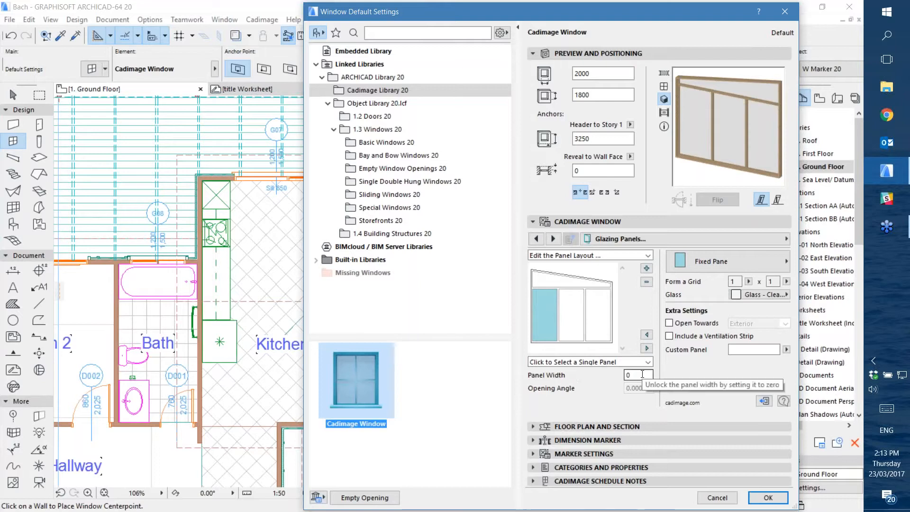
click(574, 308)
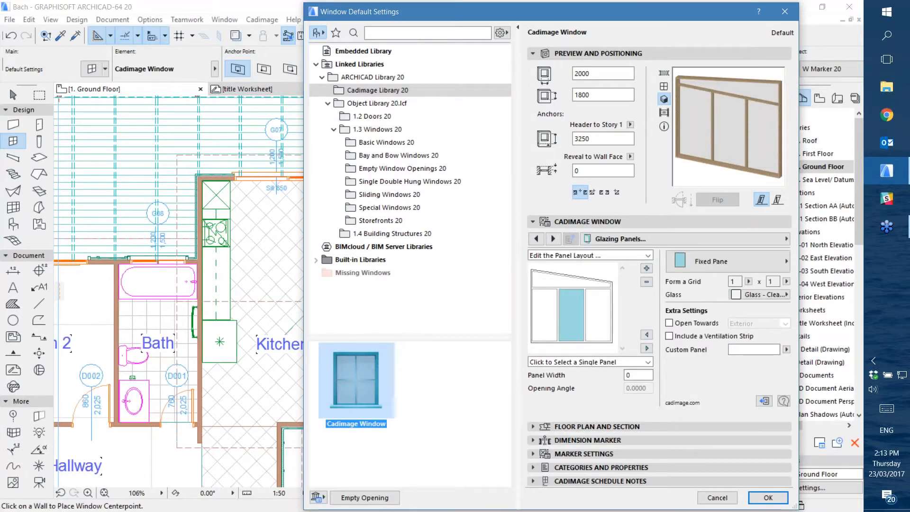
click(596, 308)
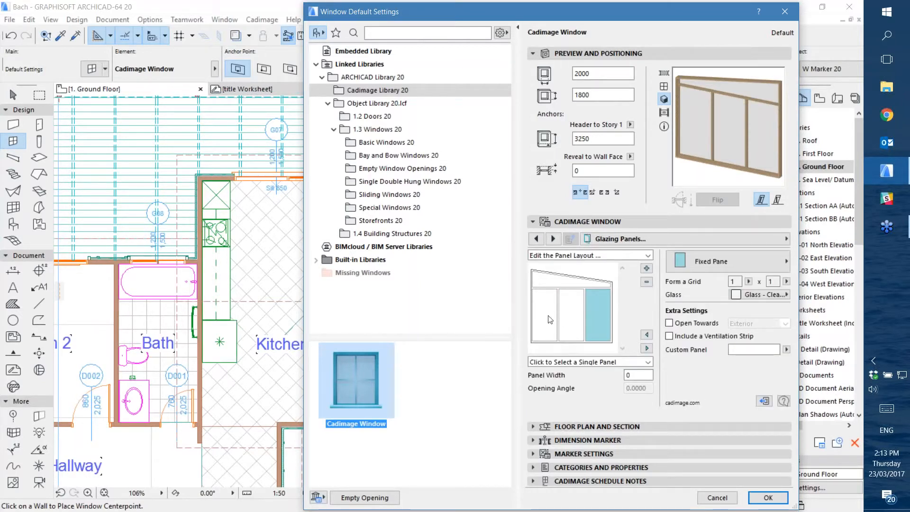
Set the lower-left panel's width to 1000 and check the width settings of the other two lower panels
click(544, 293)
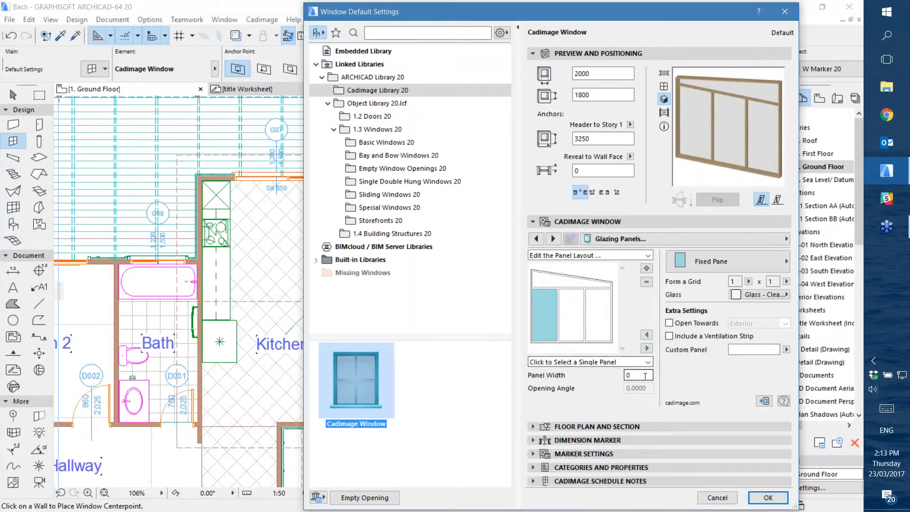
click(629, 374)
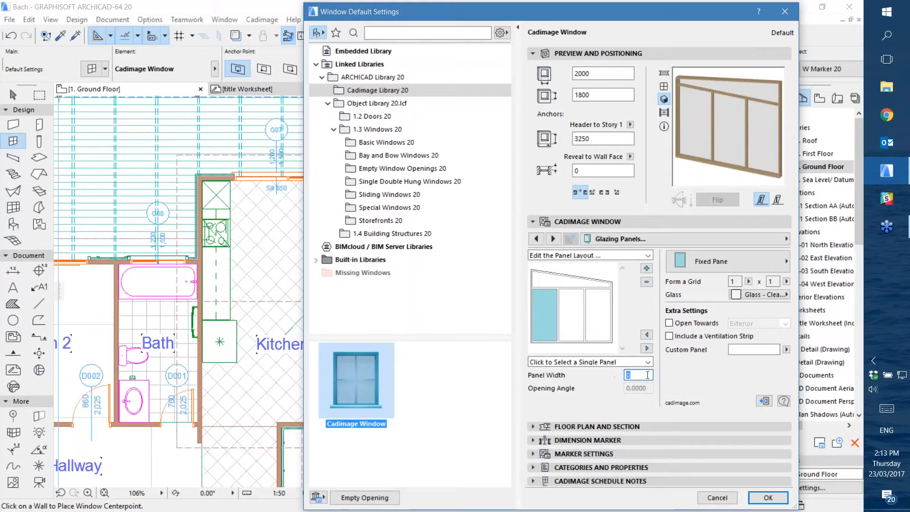
text(1000)
key(Return)
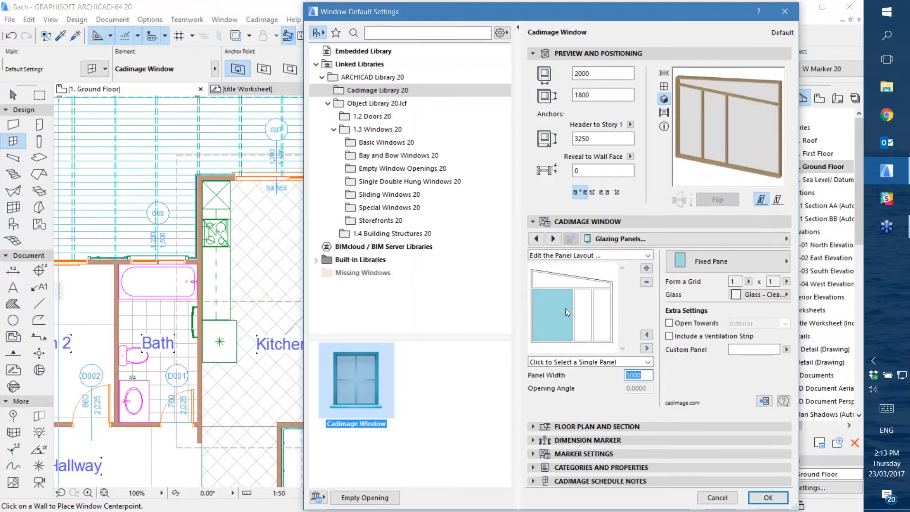
click(587, 314)
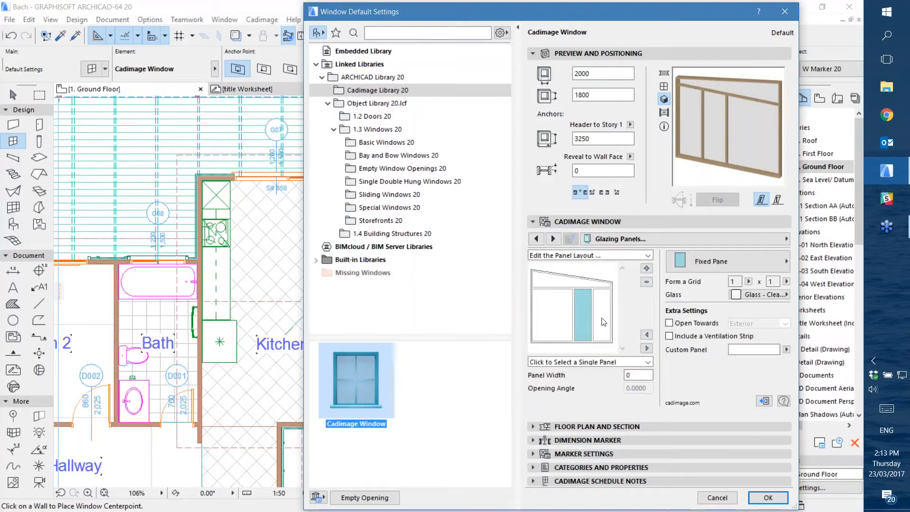
click(602, 317)
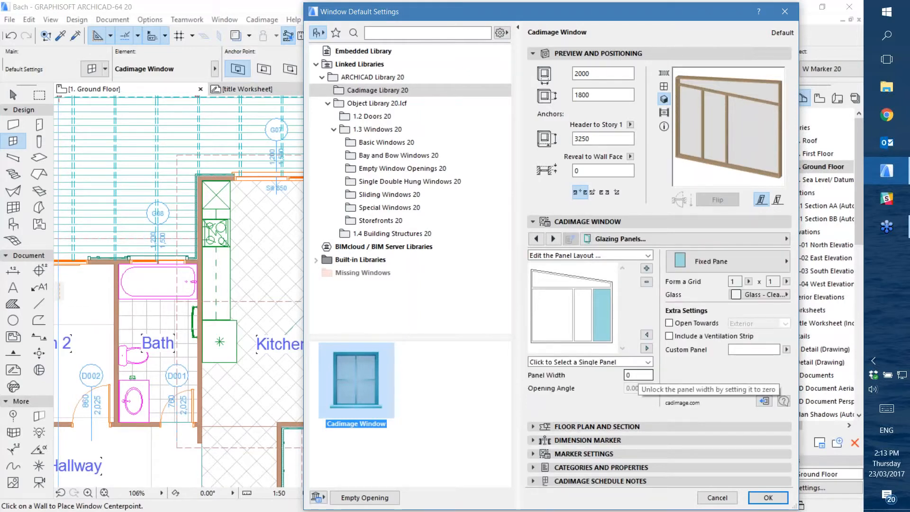
Review the available panel types and make the wide lower-left panel a Left Hung Casement
click(561, 312)
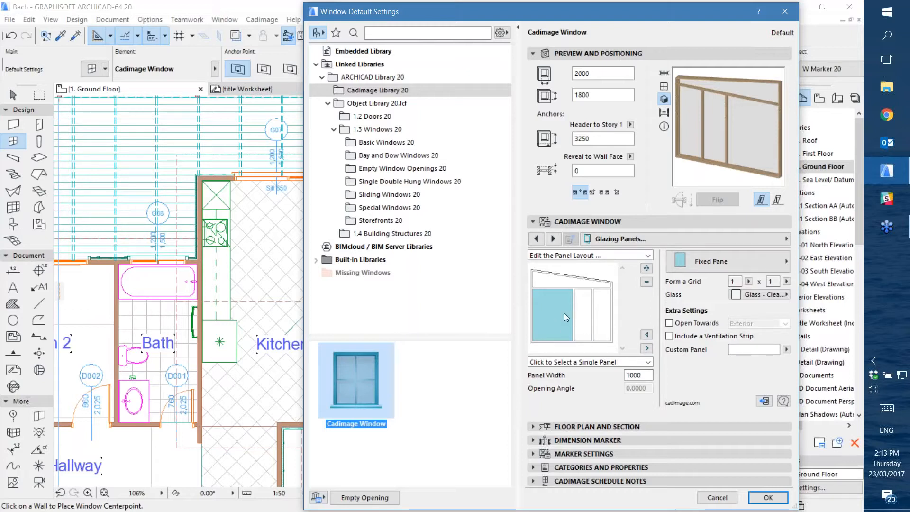
click(750, 258)
click(749, 258)
click(749, 258)
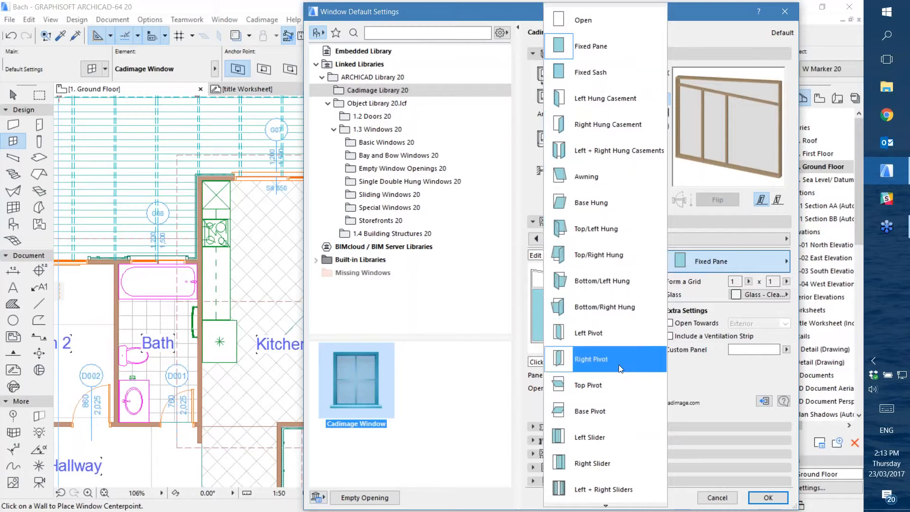
mouse_move(611, 505)
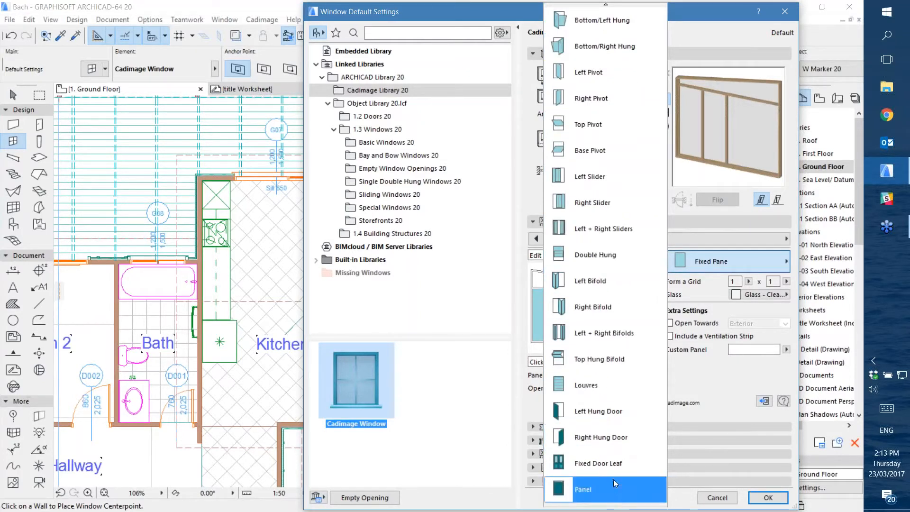
mouse_move(614, 6)
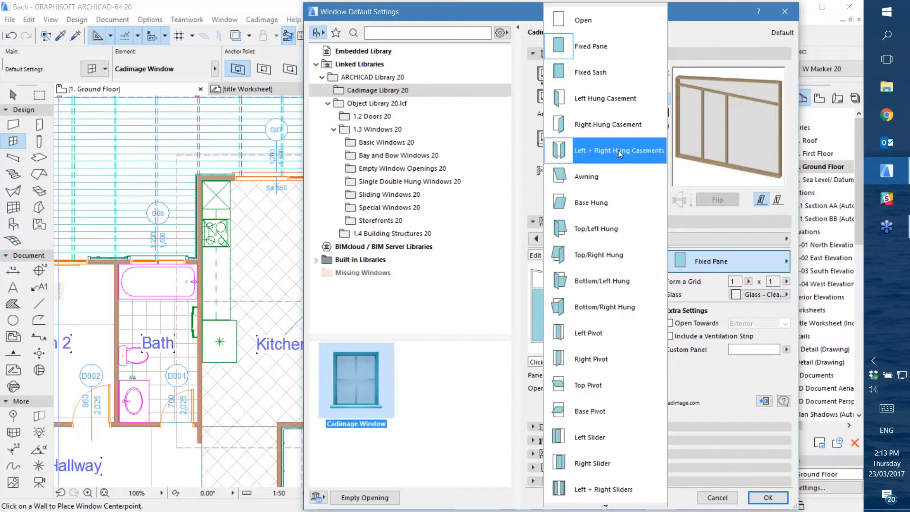
click(605, 99)
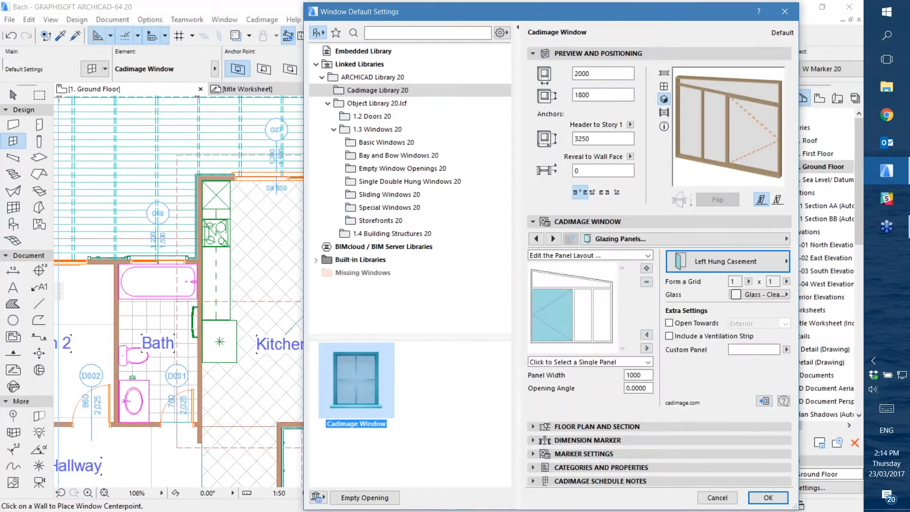
Make the middle panel of the lower row an Awning
click(585, 317)
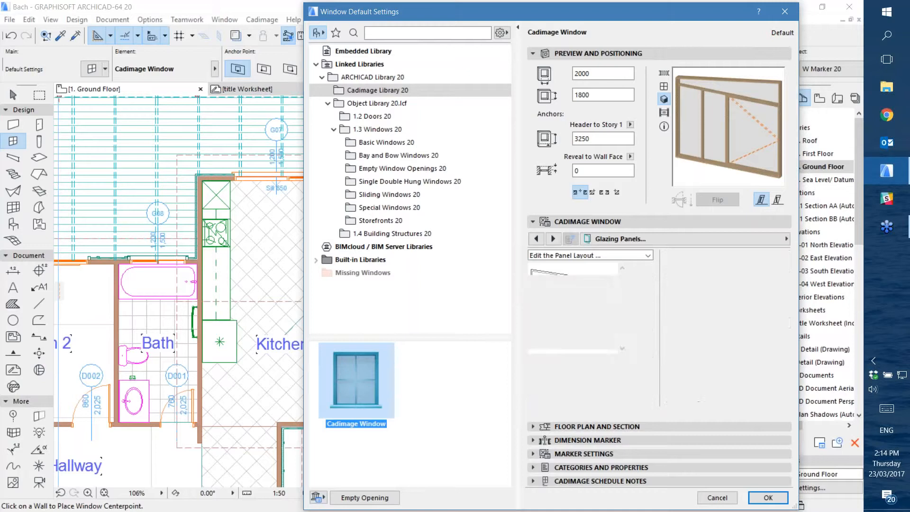
click(724, 262)
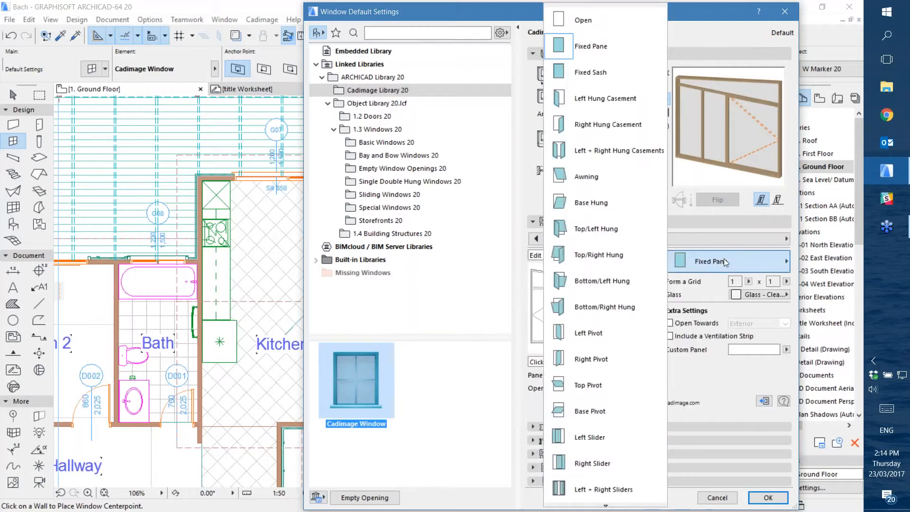
click(587, 178)
Make the lower-right panel a Right Hung Door
click(601, 306)
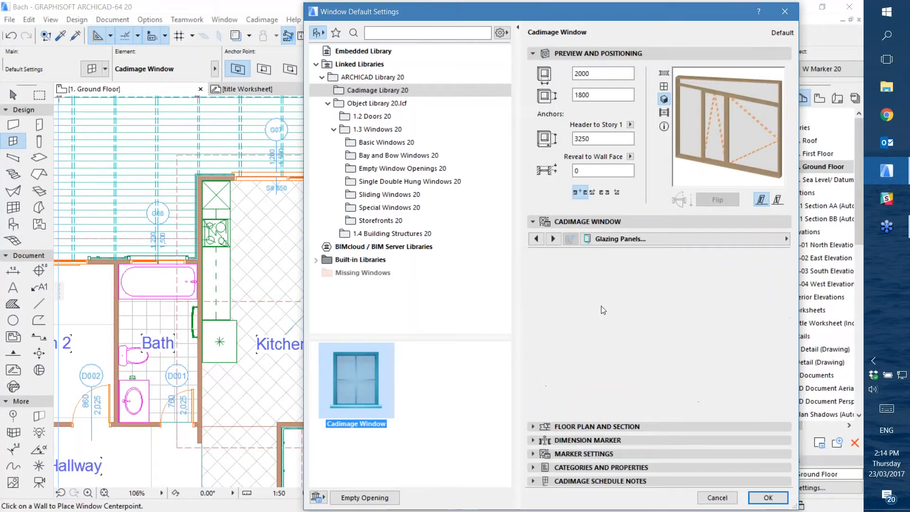
click(708, 269)
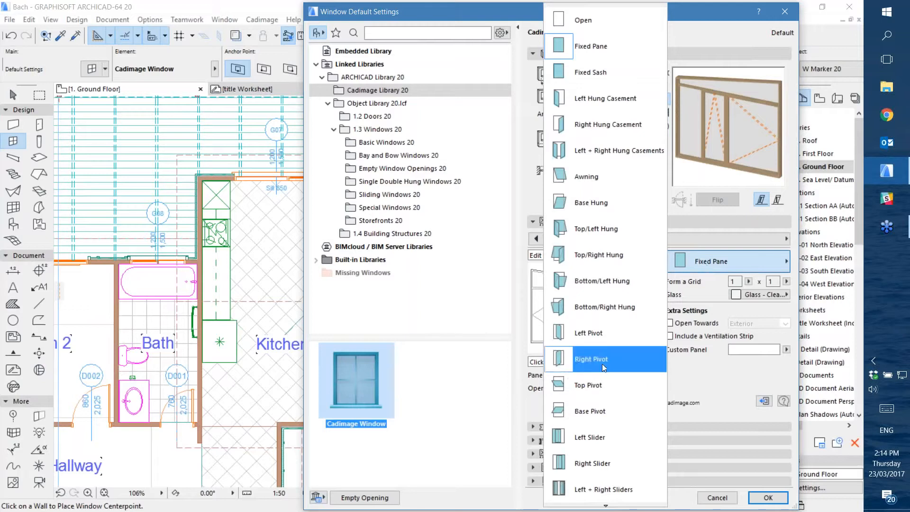
scroll(602, 441, down, 3)
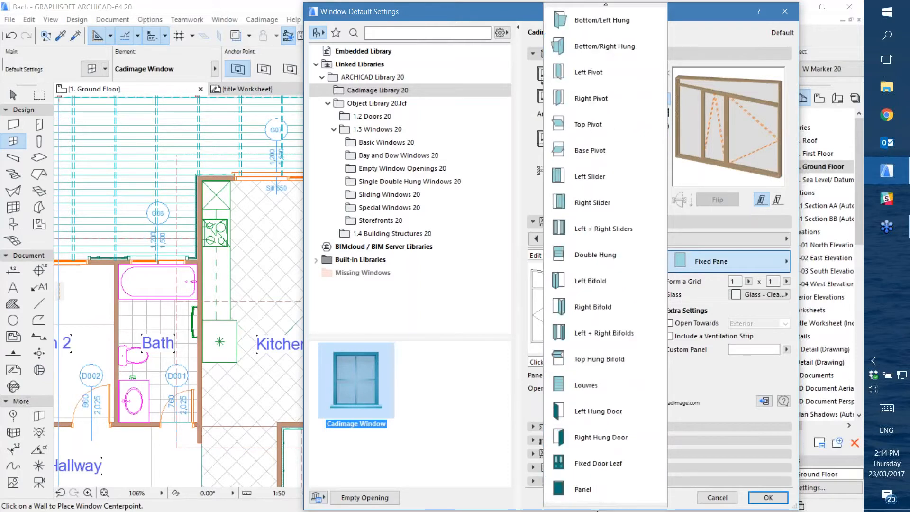
click(600, 436)
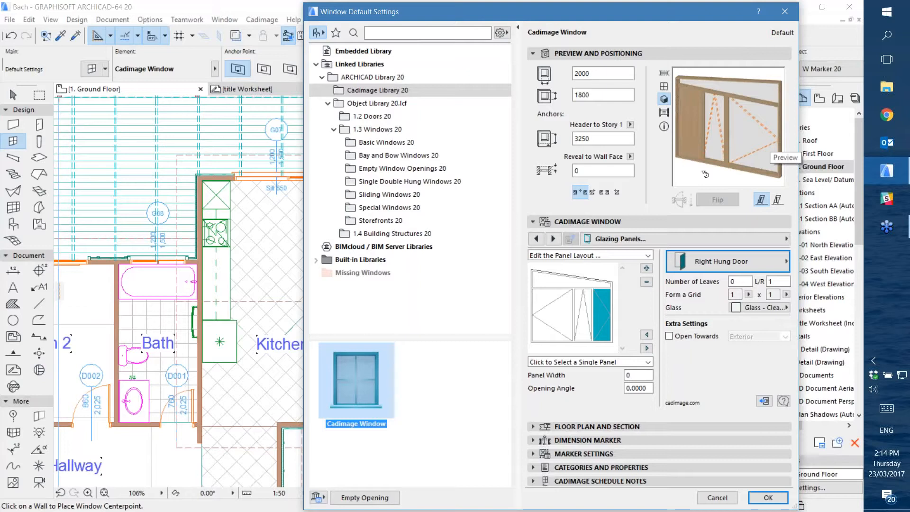
Divide the sloping upper panel into a grid of 1 x 4 and review the available glass surfaces
click(548, 283)
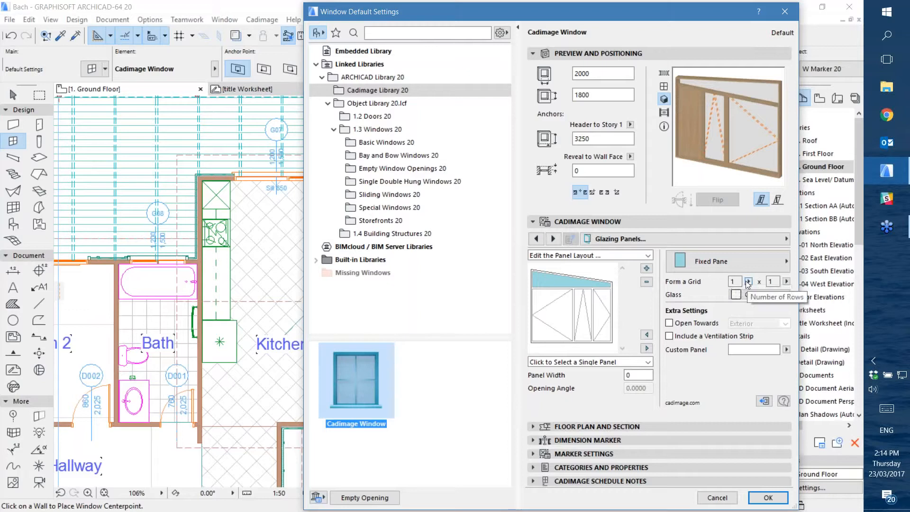
click(785, 283)
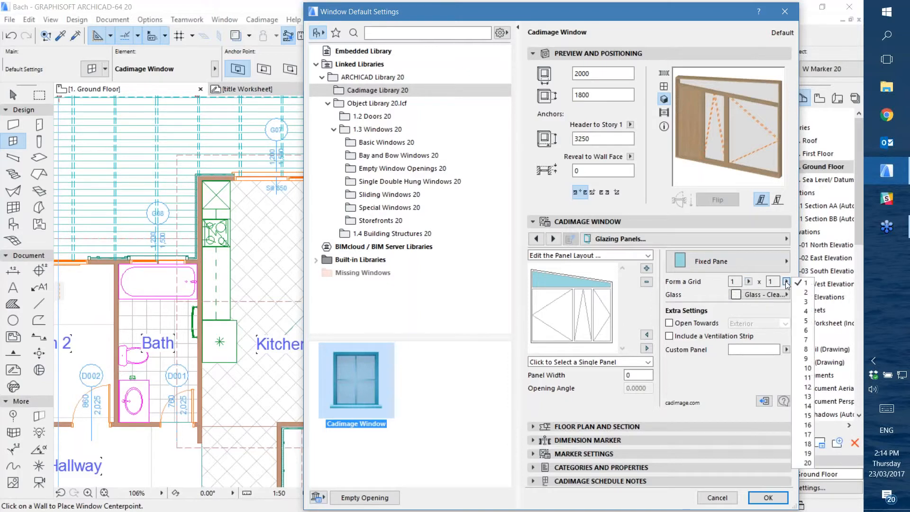
click(804, 314)
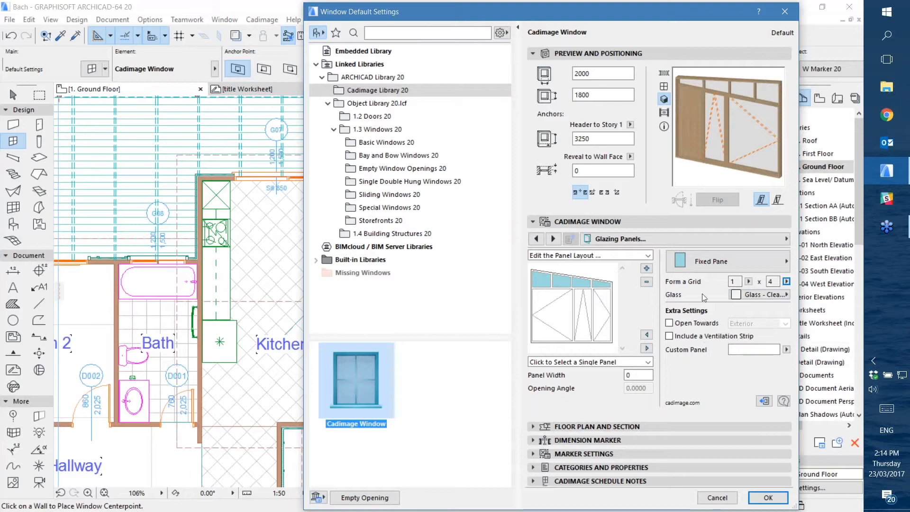
click(755, 294)
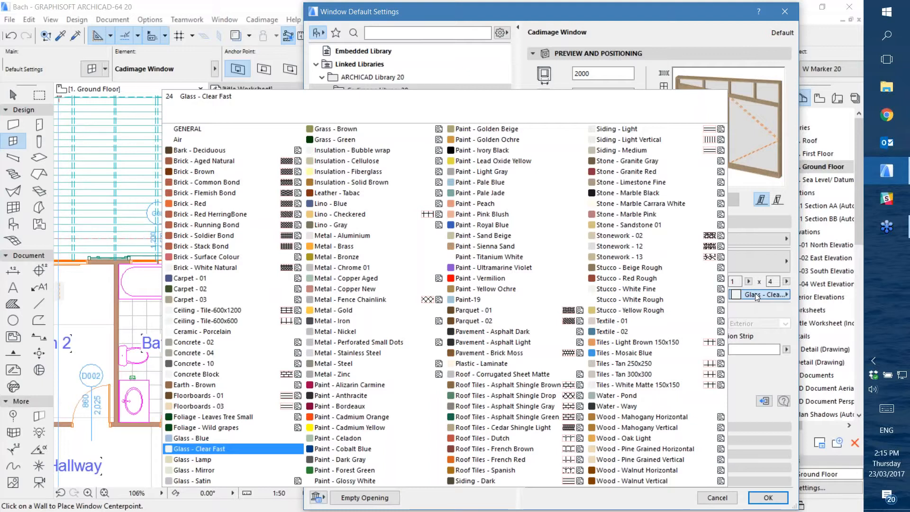
click(756, 294)
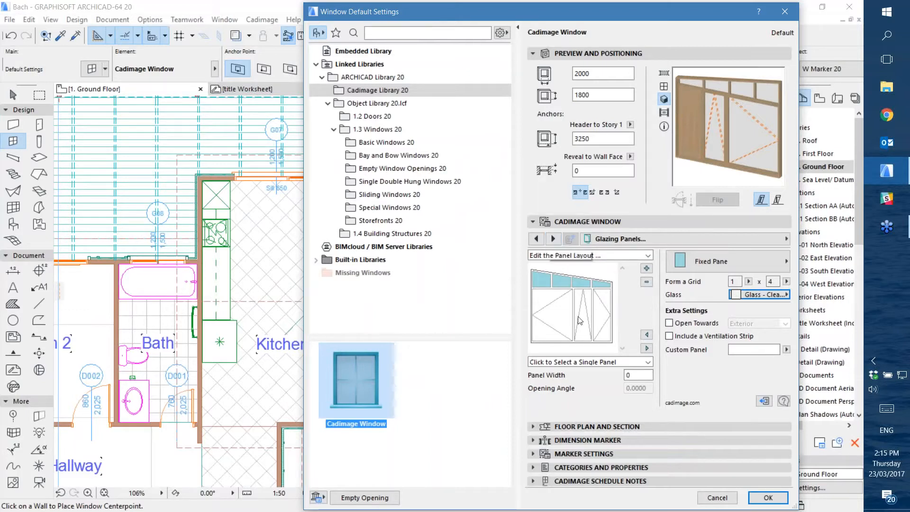
Add an extra panel beside the lower-right door panel and remove it again
click(560, 313)
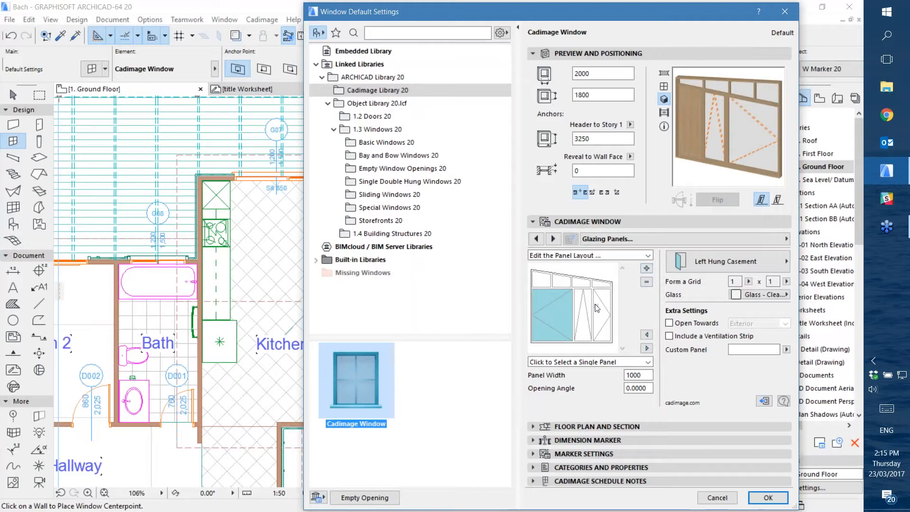
click(601, 314)
click(646, 269)
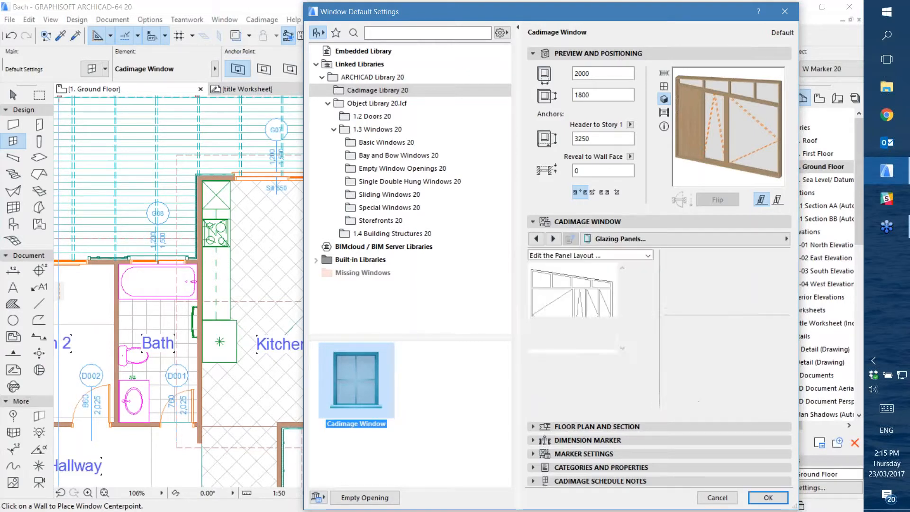
click(604, 323)
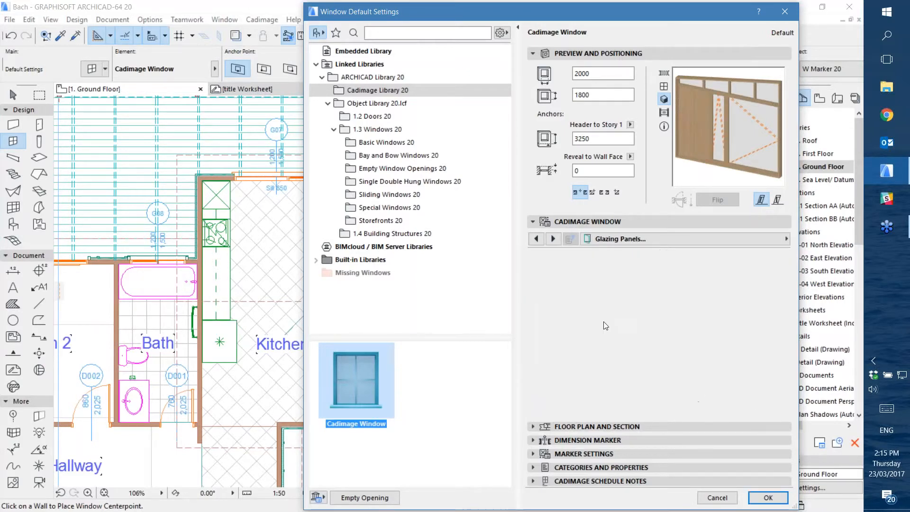
click(646, 283)
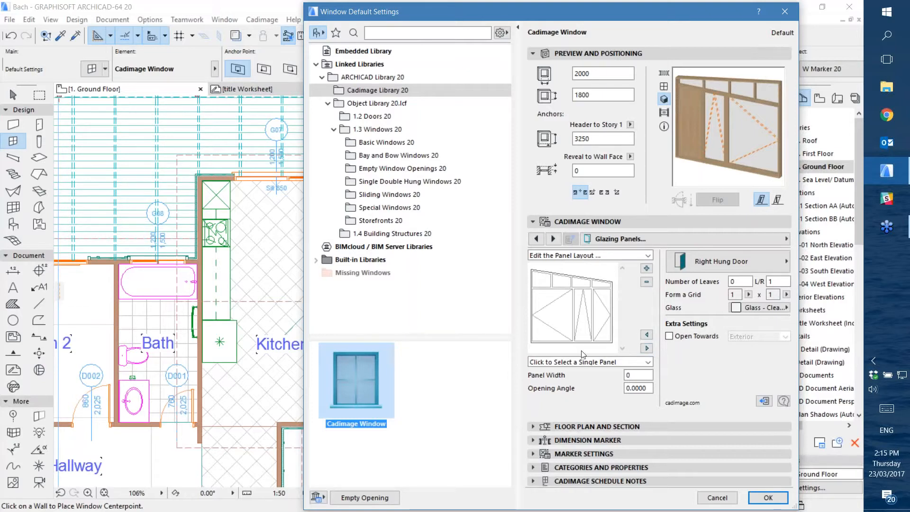
Review the selection, zoom and pan modes available for the panel layout preview
click(578, 363)
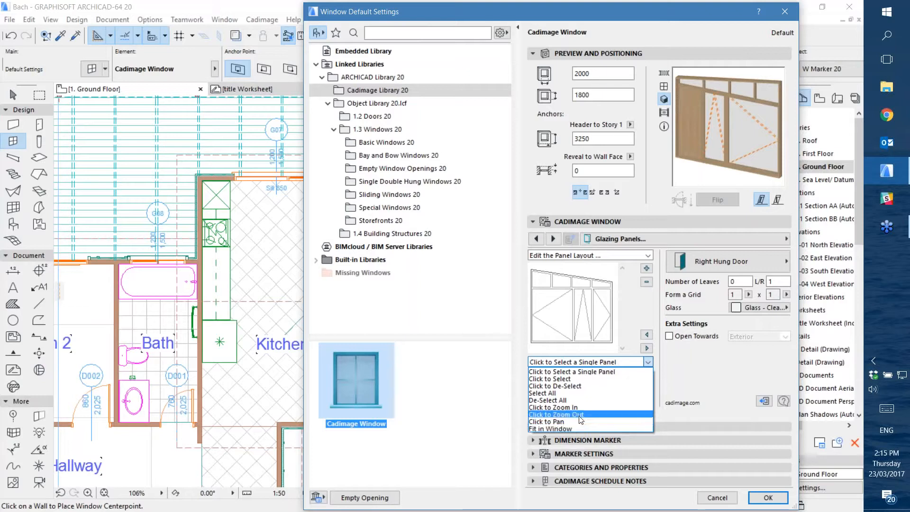
click(675, 357)
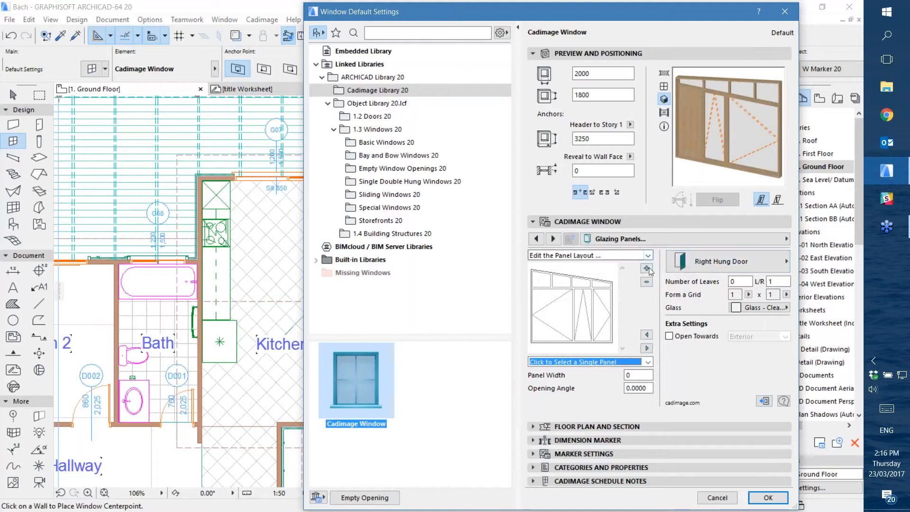
Try Edge Grid glazing bars on the wide lower-left panel, return it to None and review the other bar patterns
click(613, 240)
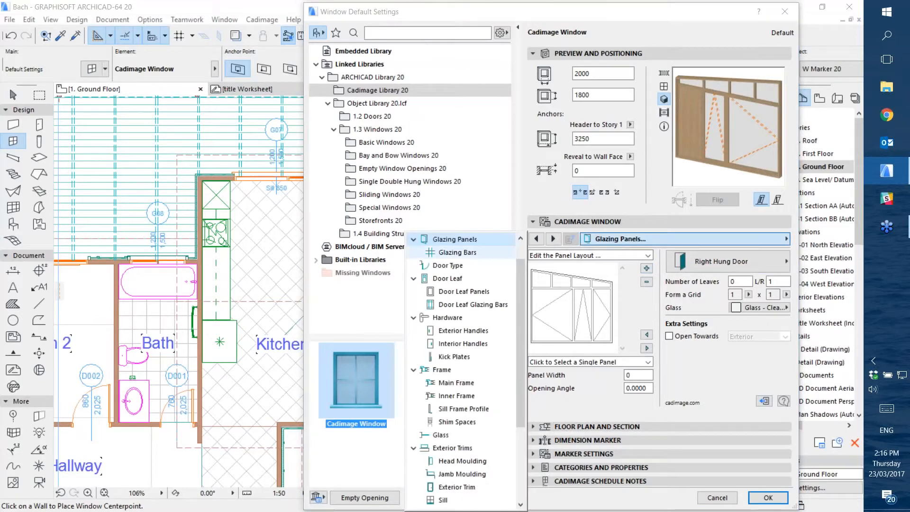
click(454, 253)
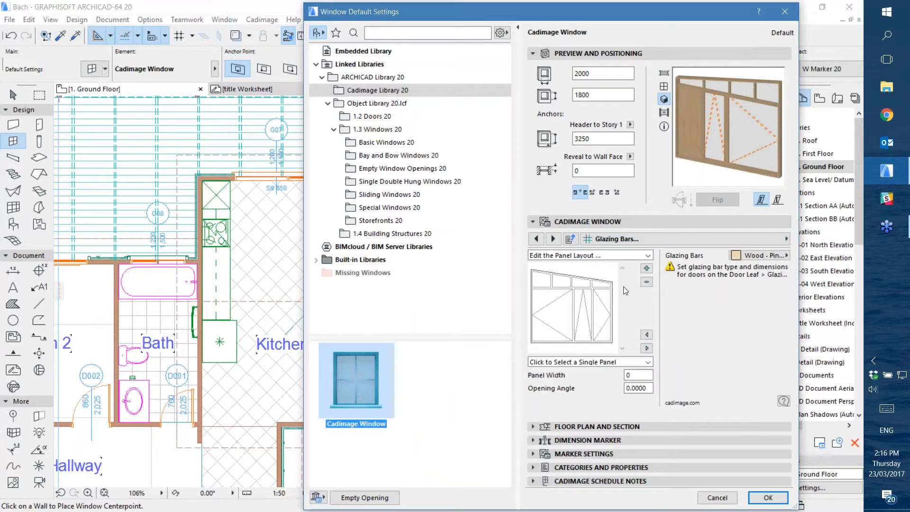
click(563, 325)
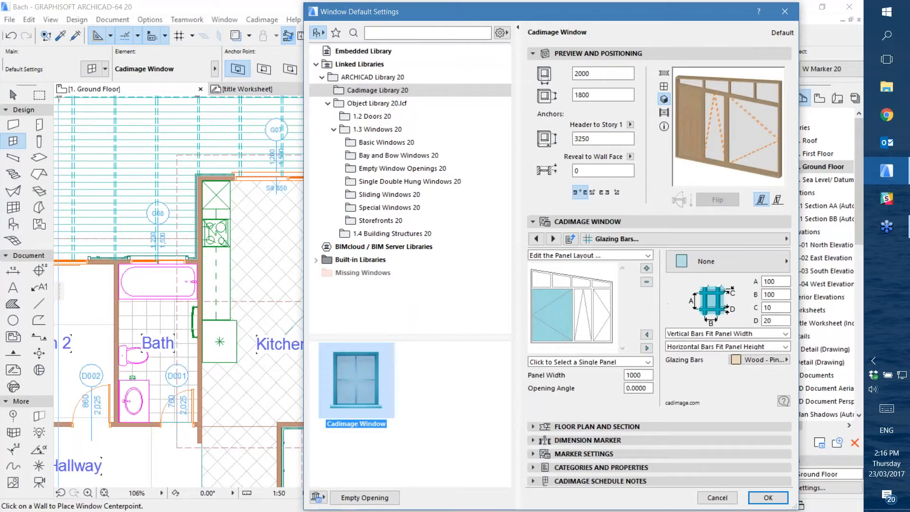
click(749, 263)
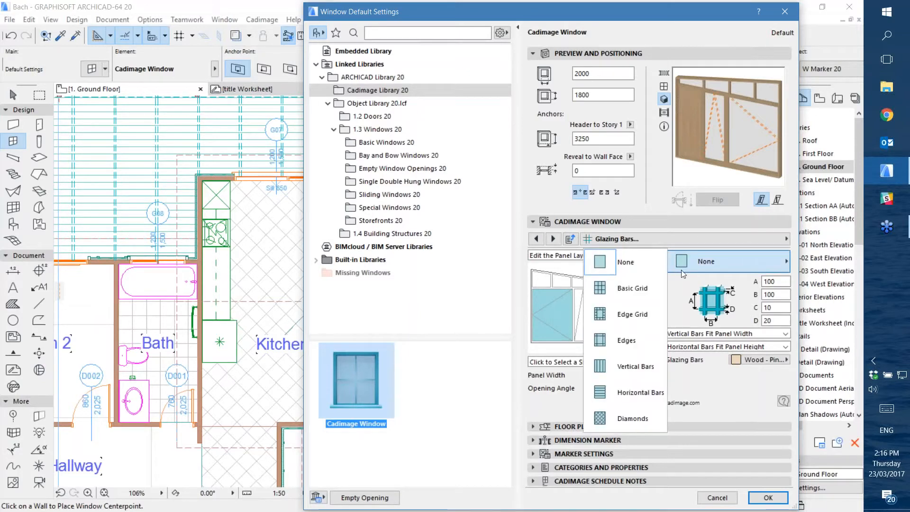
click(616, 313)
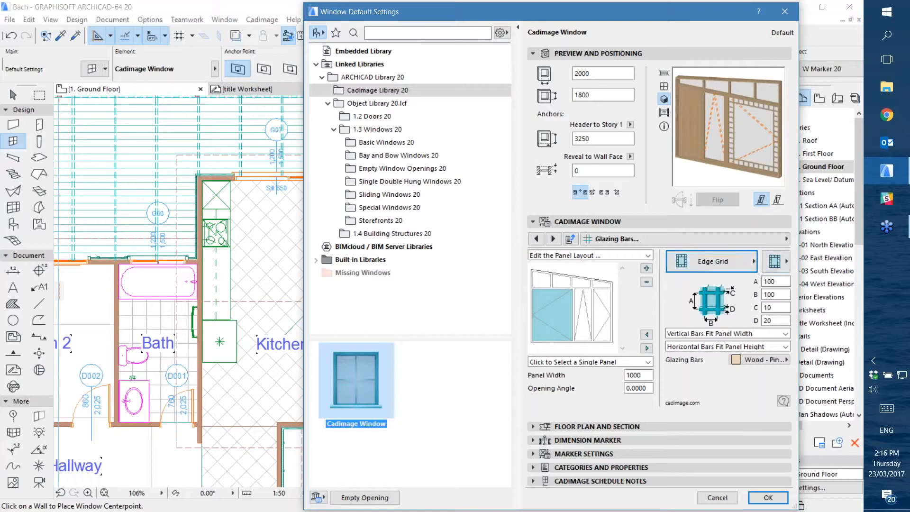
click(712, 261)
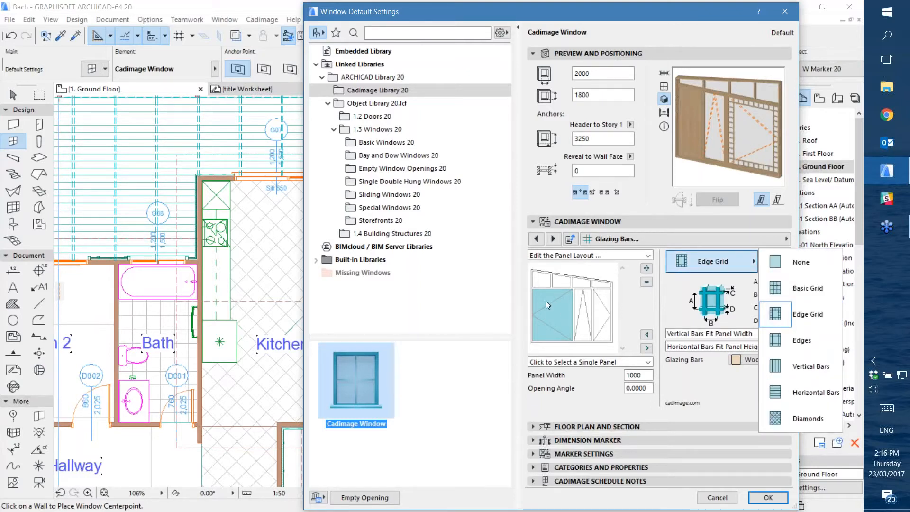
click(806, 265)
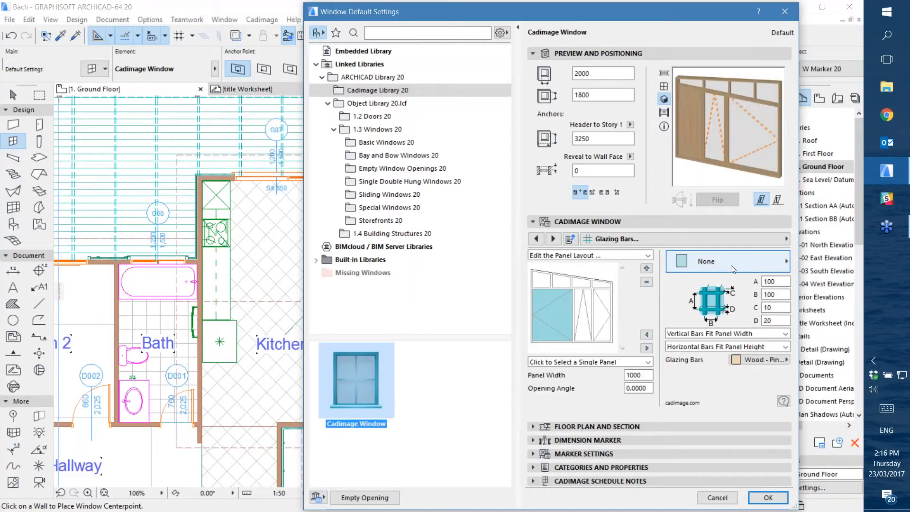
click(719, 265)
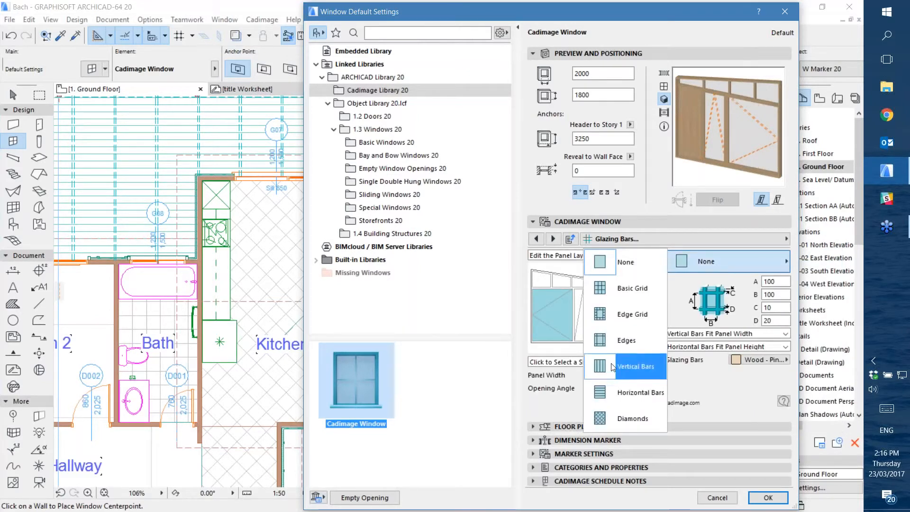
click(736, 260)
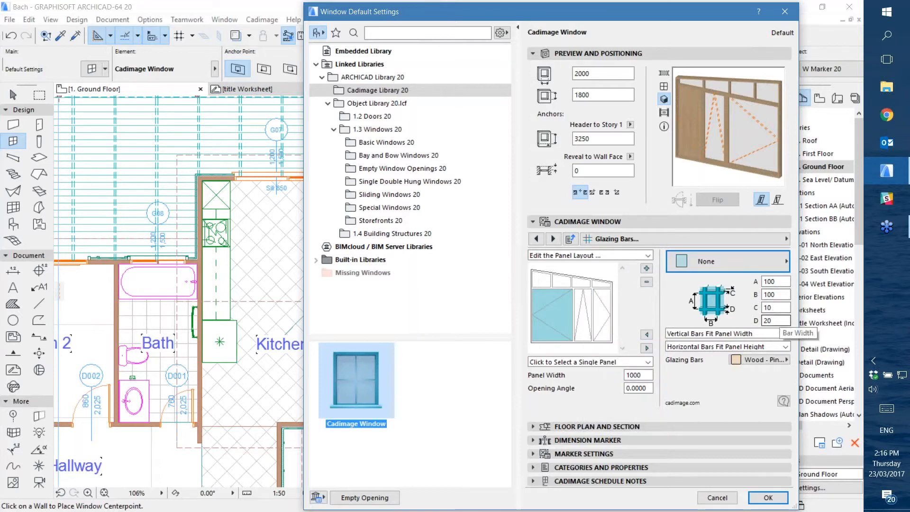
Set the window's door type to Double Swing
click(610, 238)
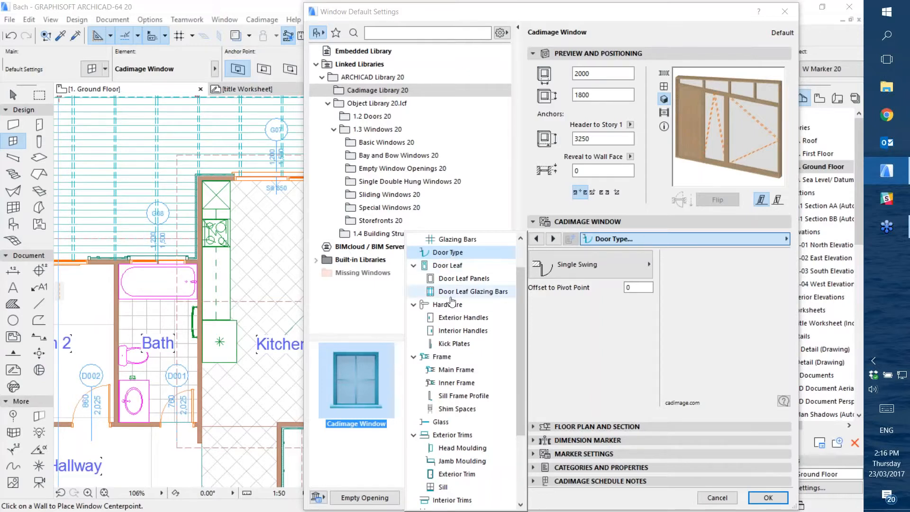
click(583, 266)
click(648, 264)
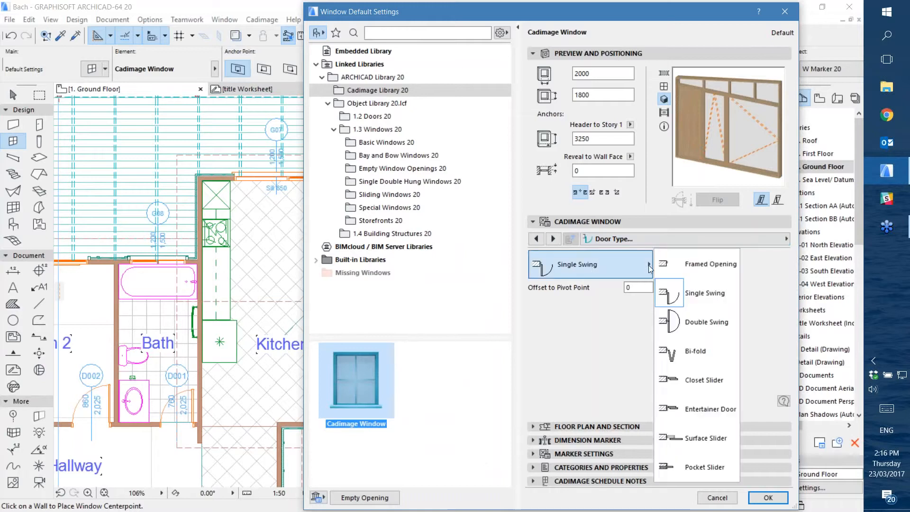
click(687, 325)
Browse the door leaf designs and assign leaf 1 - N to the door panel
click(668, 240)
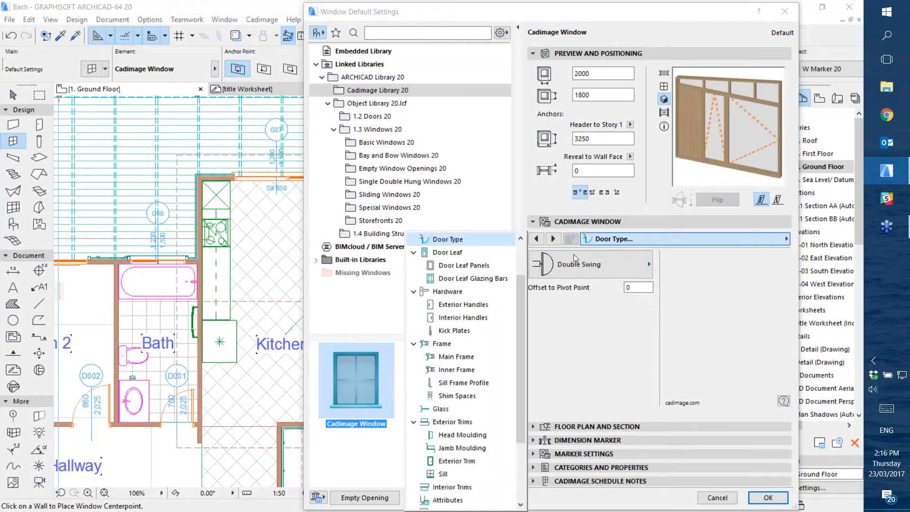
click(432, 254)
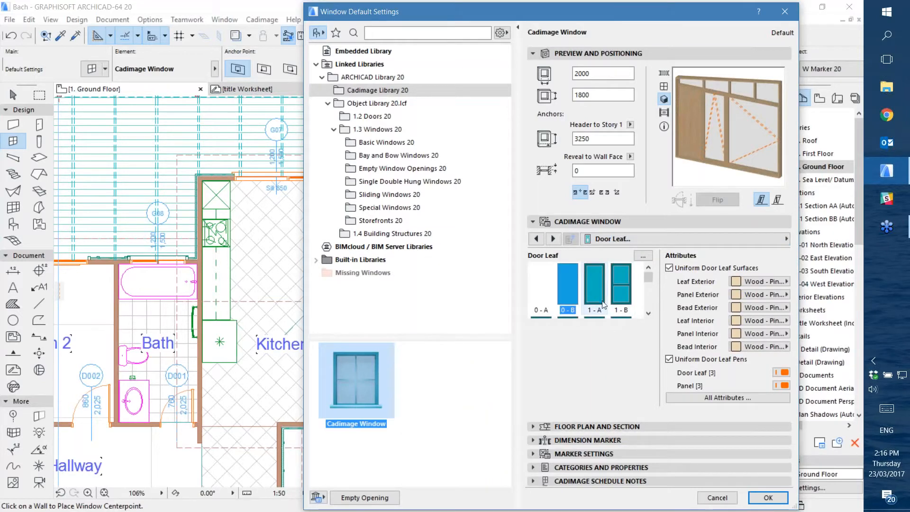
drag(647, 281, 649, 288)
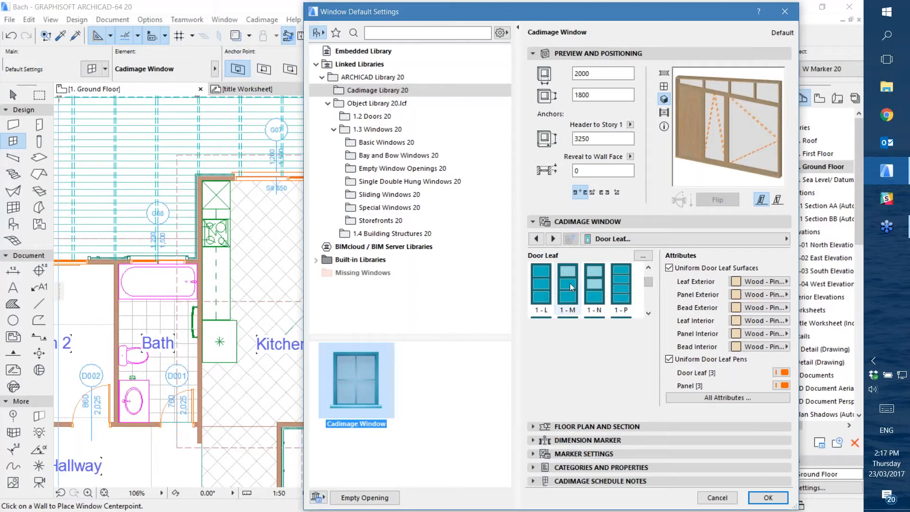
click(593, 280)
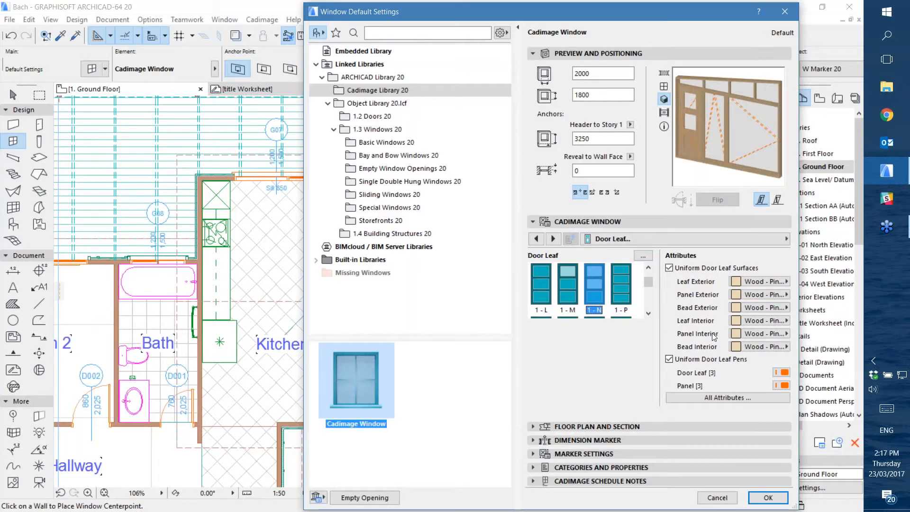
Review the hardware settings and the main and inner frame settings of the window
click(626, 239)
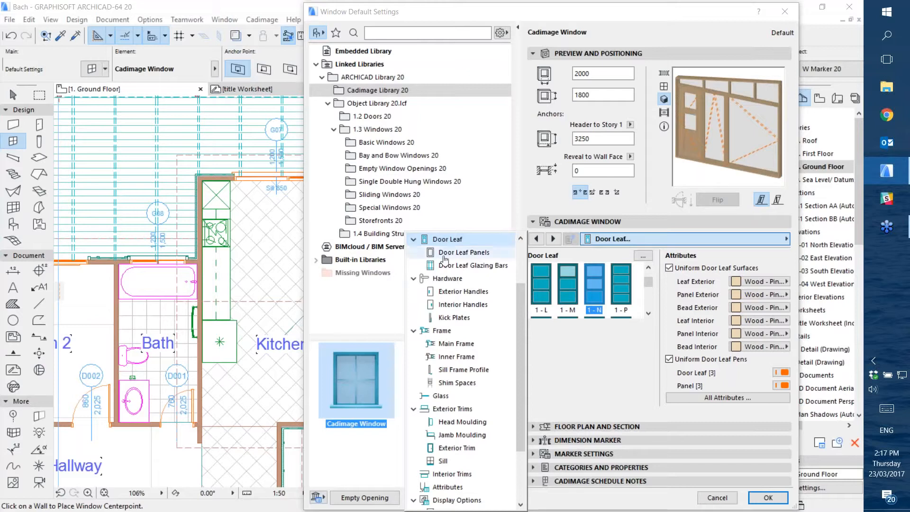
click(424, 280)
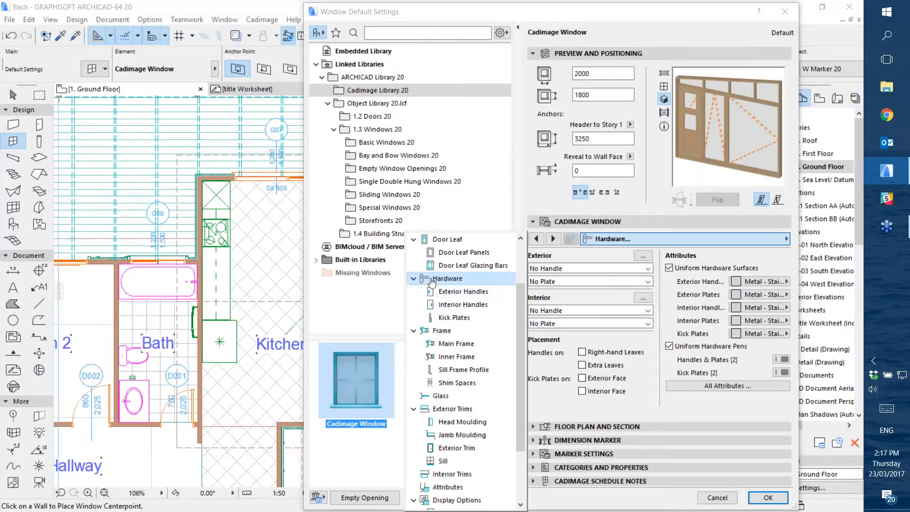
click(440, 331)
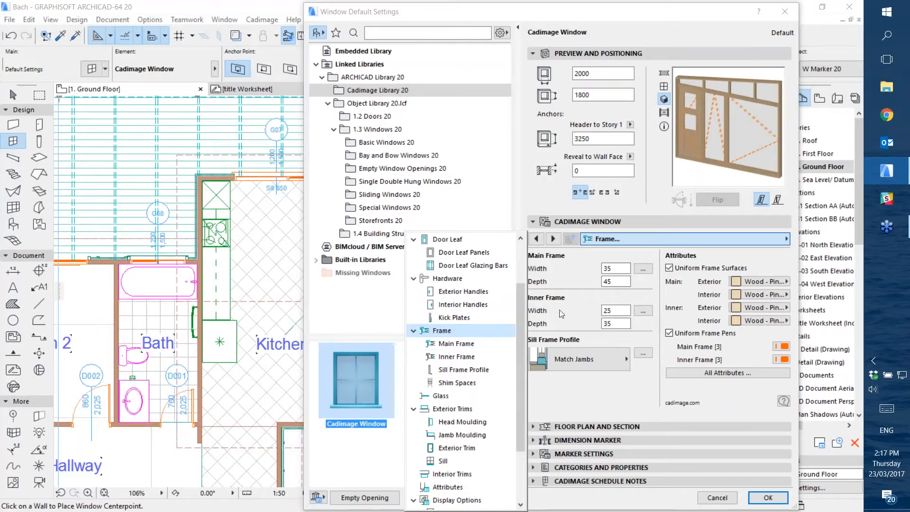
Review the window's main frame, inner frame, sill frame profile and shim space settings
click(442, 344)
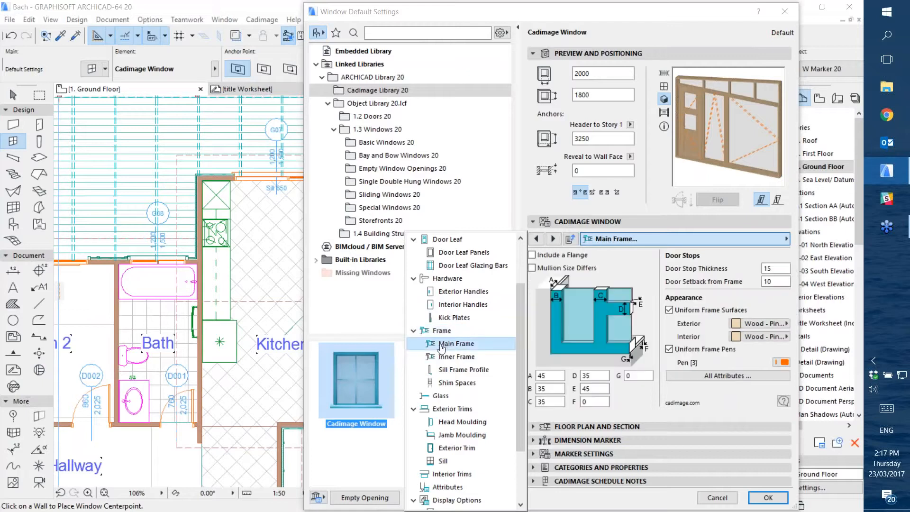
click(446, 332)
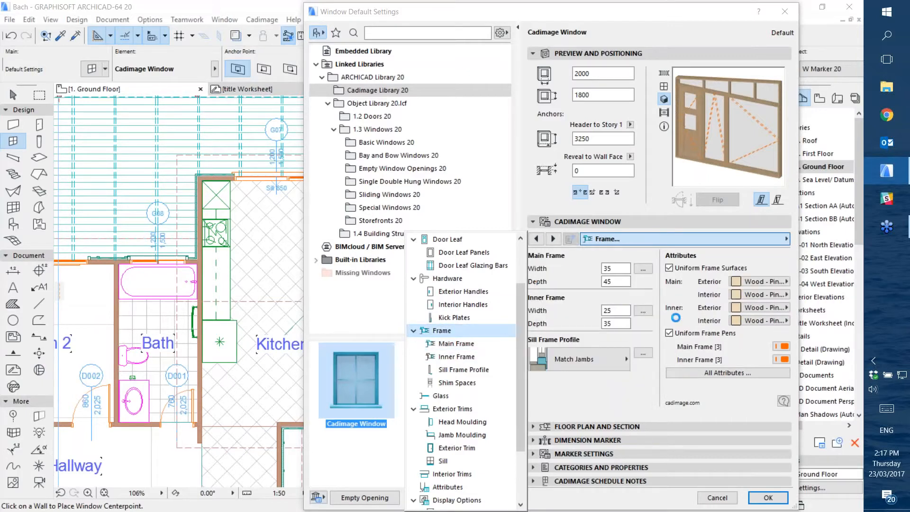
click(445, 344)
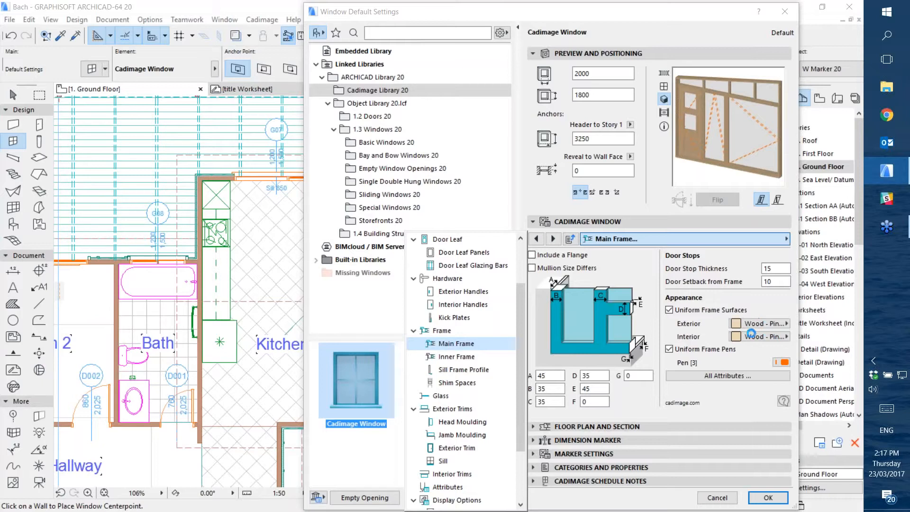
click(443, 361)
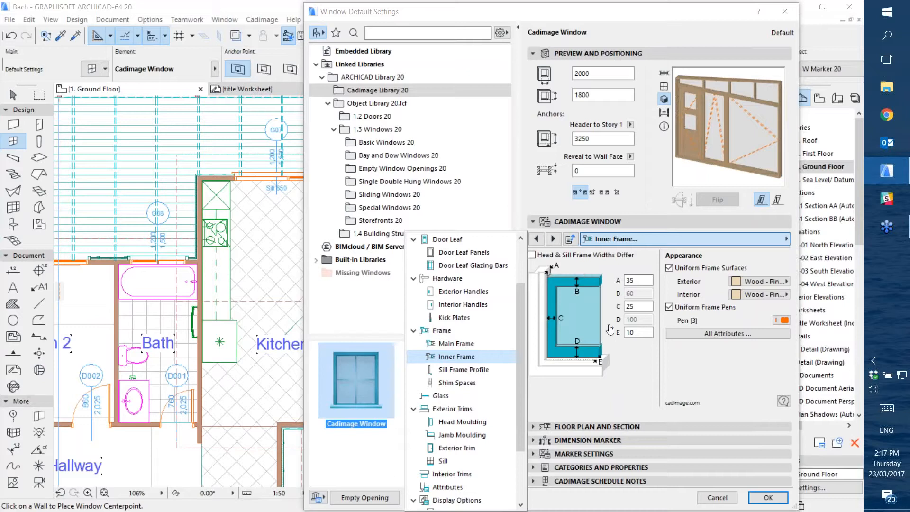
click(445, 372)
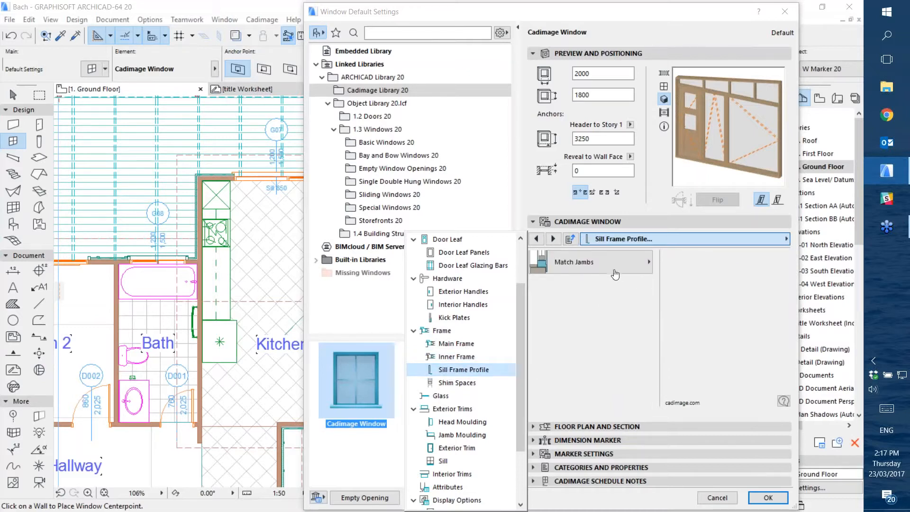
click(453, 384)
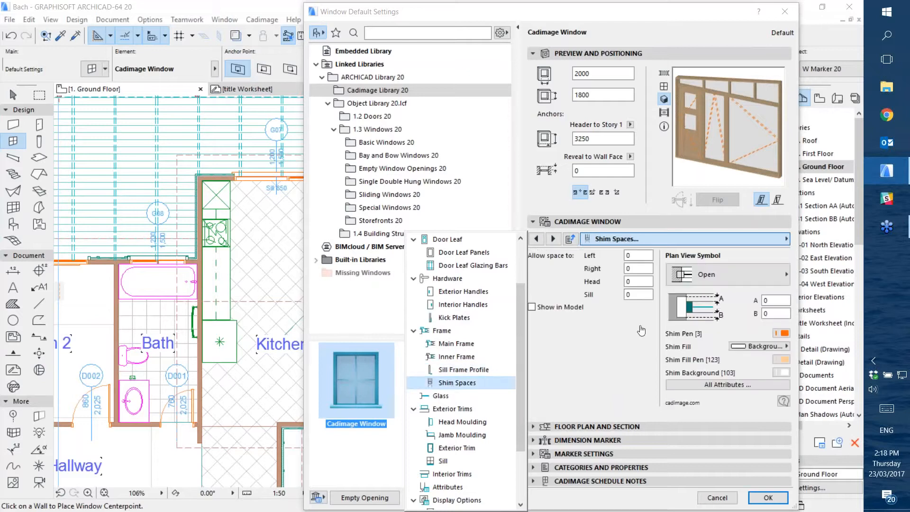
Try Triple Glazing for the window's glass and return it to Single Glazing
click(443, 396)
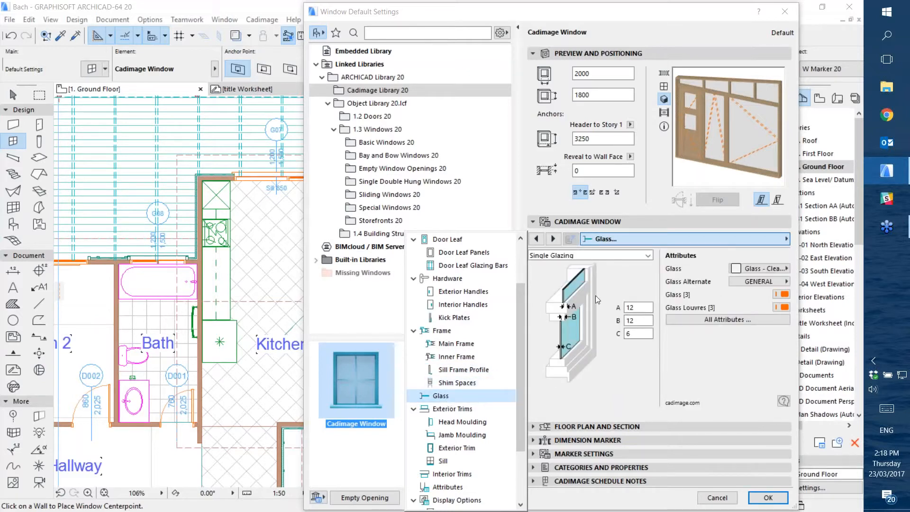
click(607, 258)
click(607, 258)
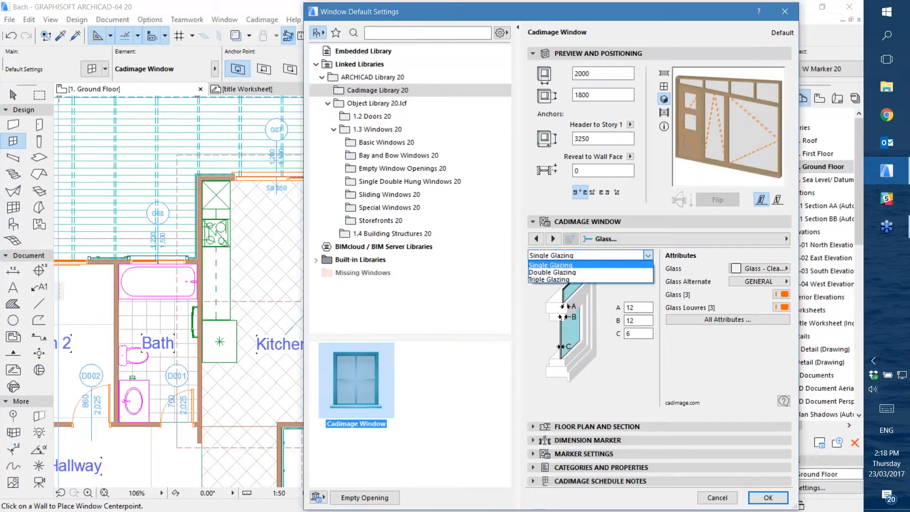
click(568, 278)
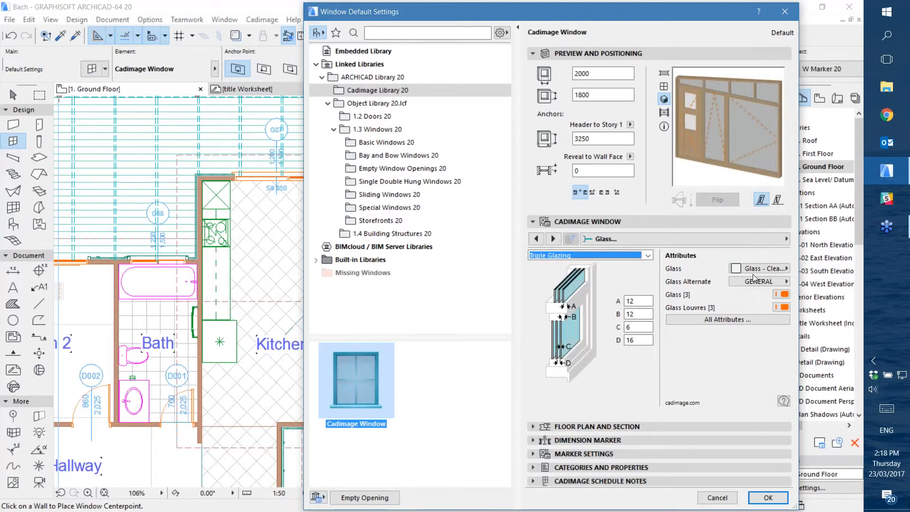
click(626, 255)
click(625, 255)
click(625, 256)
click(625, 265)
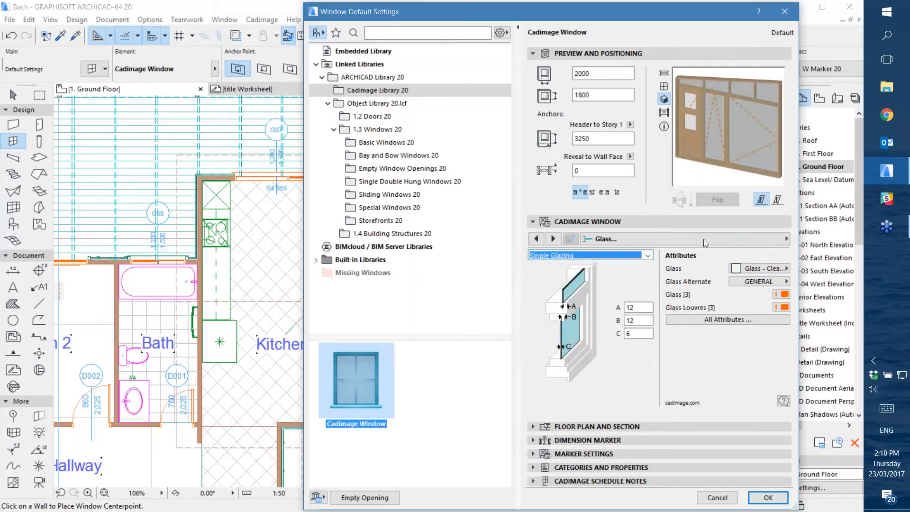
Set the window's exterior sill to Sill Type 3
click(667, 240)
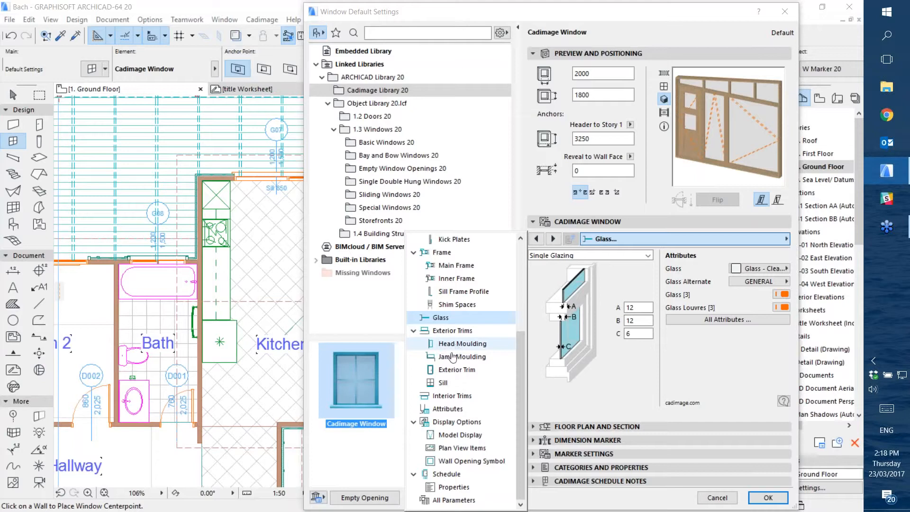
click(445, 382)
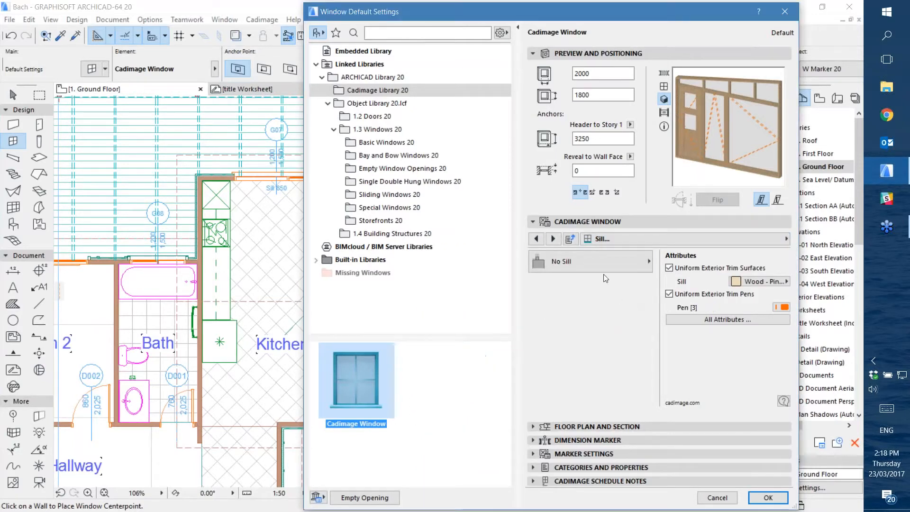
click(584, 262)
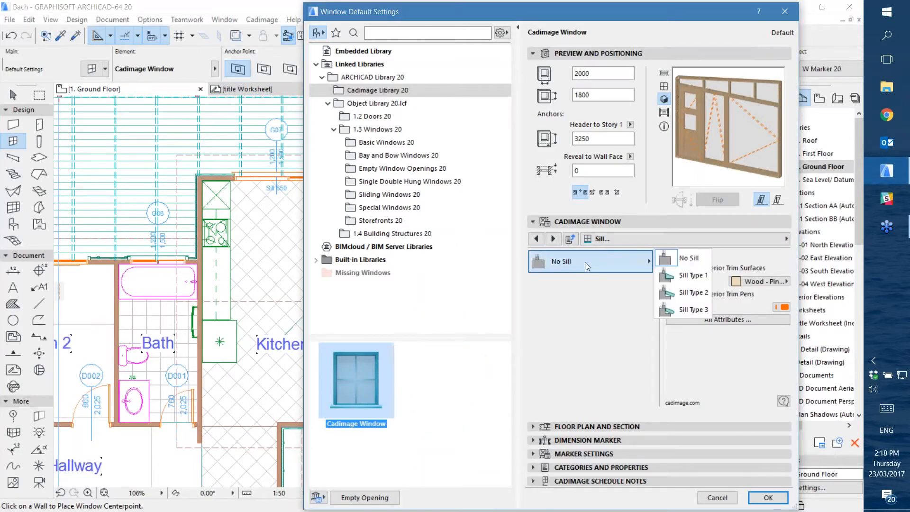
click(680, 313)
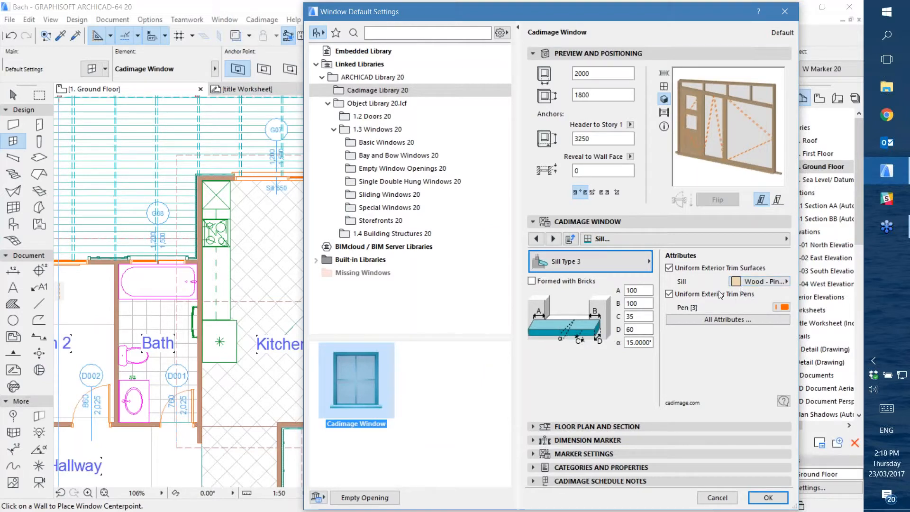
Review the window's interior trim settings and its list of surface attributes
click(633, 240)
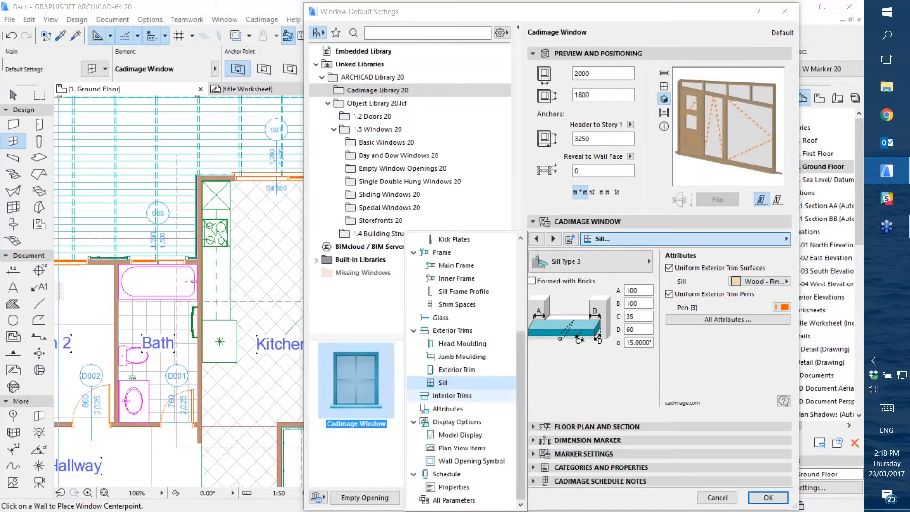
click(453, 395)
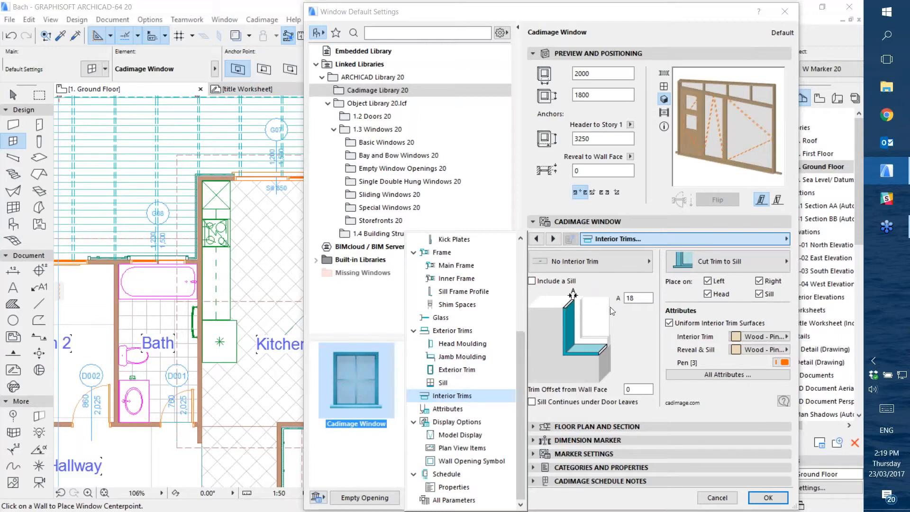
click(437, 411)
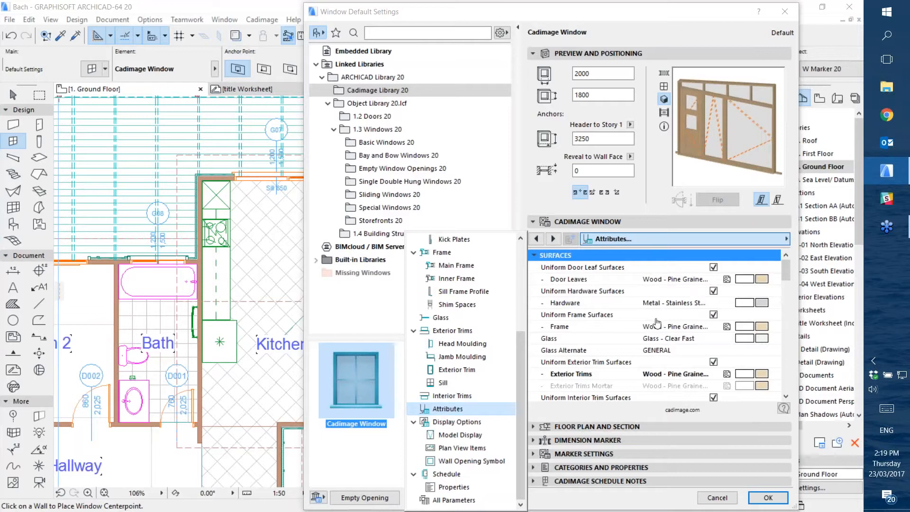
click(786, 271)
mouse_move(786, 274)
mouse_down()
mouse_move(777, 389)
mouse_move(780, 266)
mouse_up()
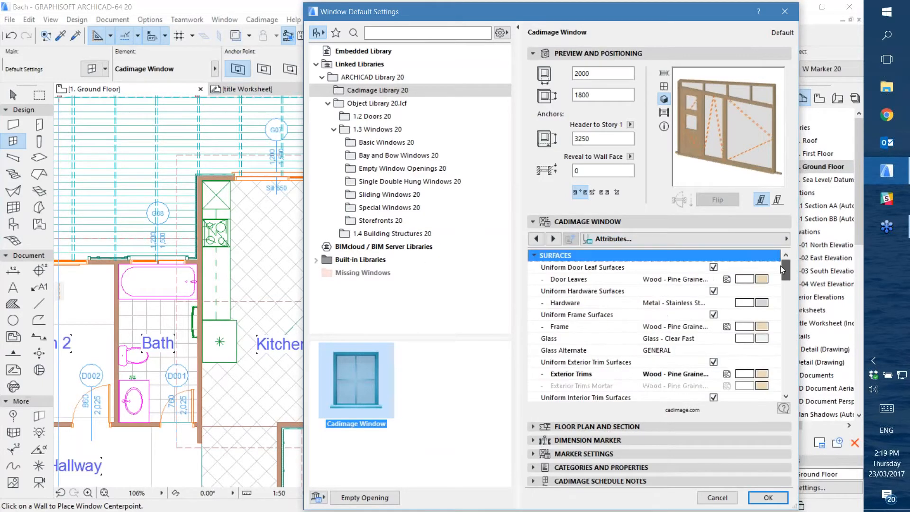
Examine the window's display options, schedule, schedule properties and full parameter list, and return to the Shape settings
click(704, 240)
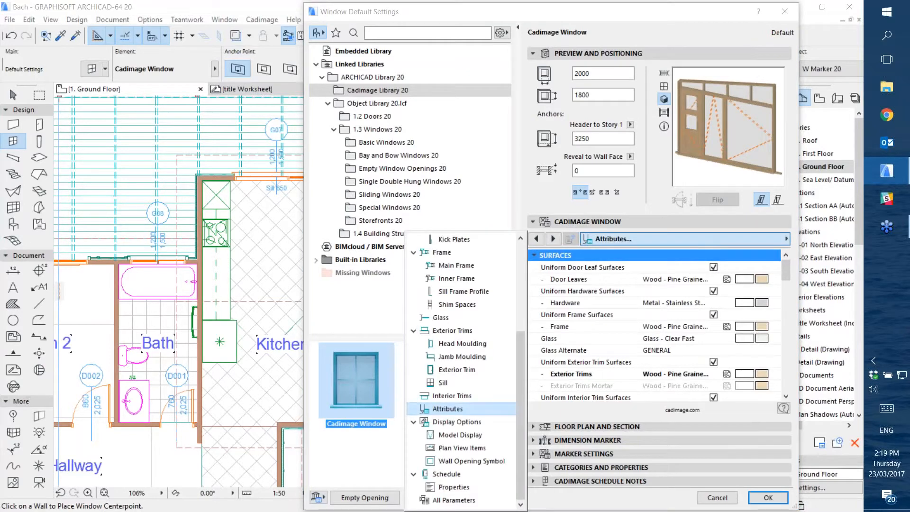
click(441, 424)
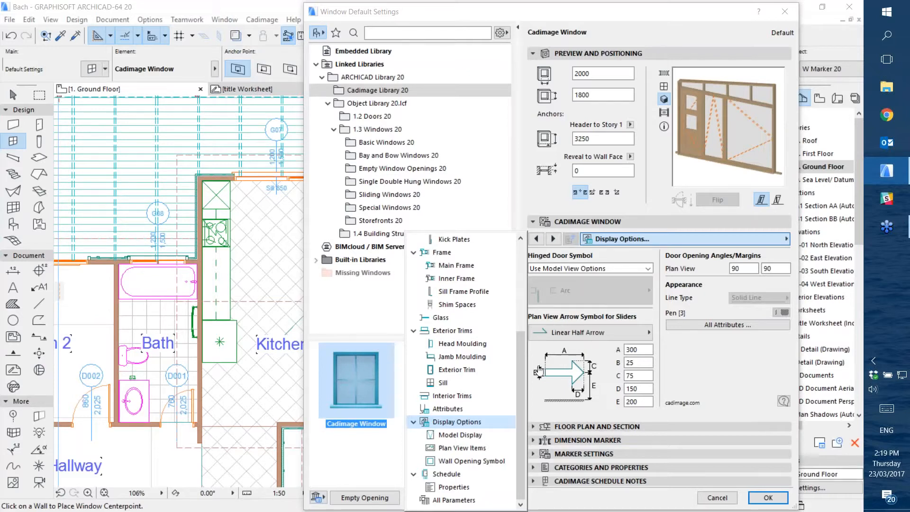
click(436, 474)
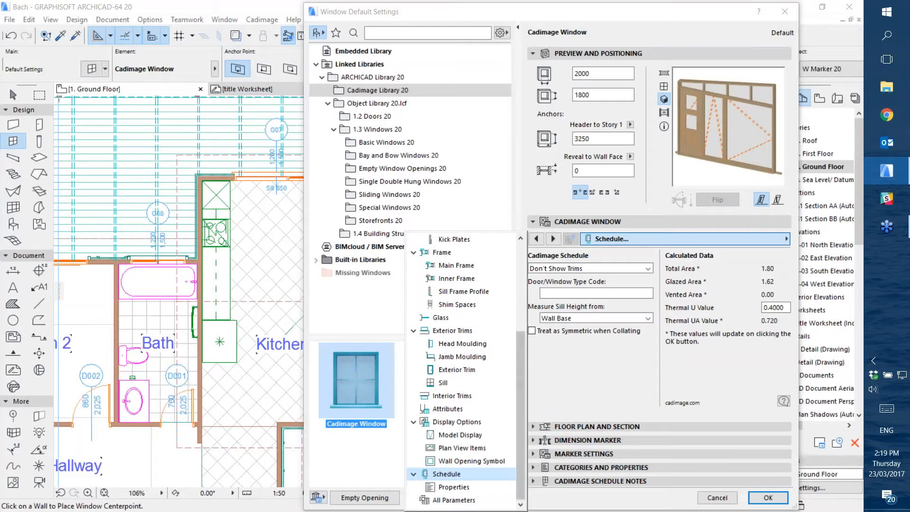
click(452, 489)
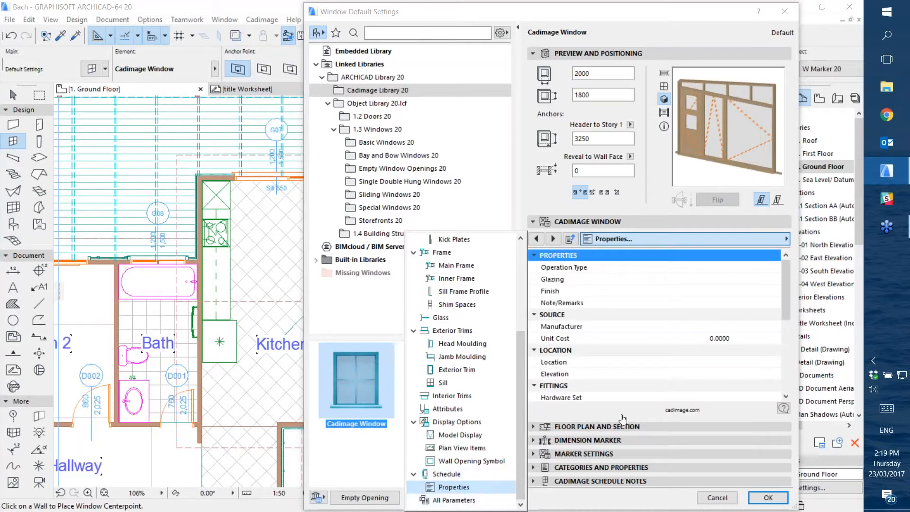
scroll(727, 336, down, 1)
click(624, 240)
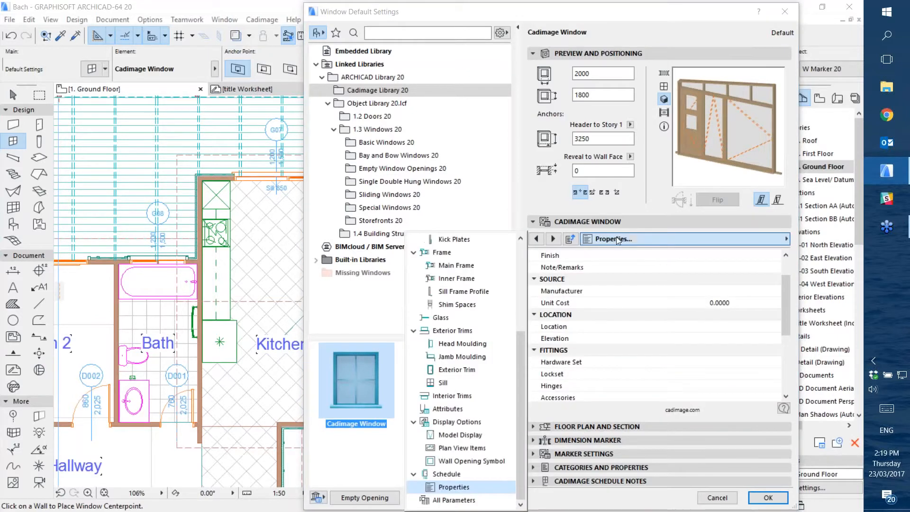
click(454, 500)
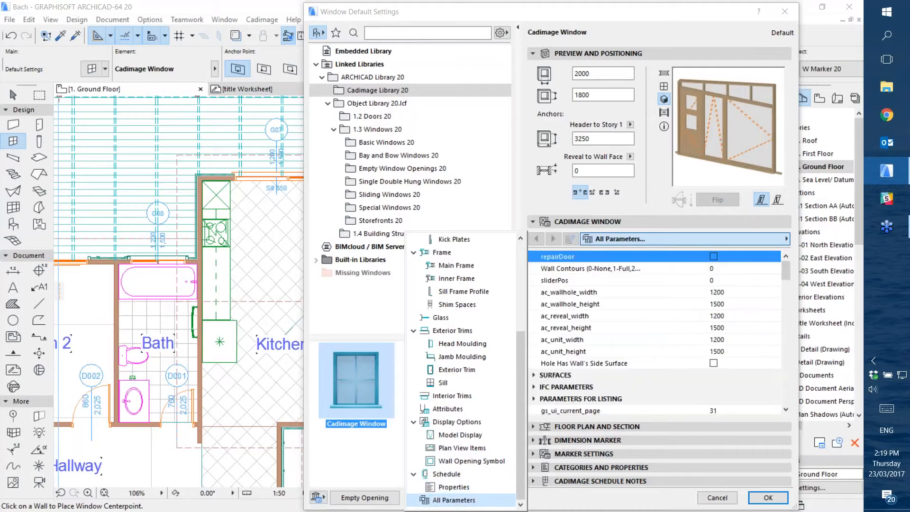
scroll(521, 260, up, 5)
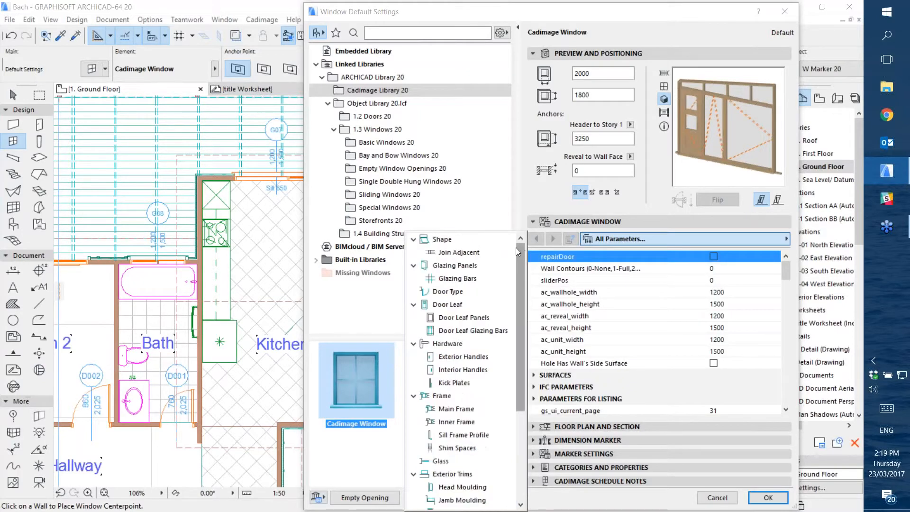
click(473, 239)
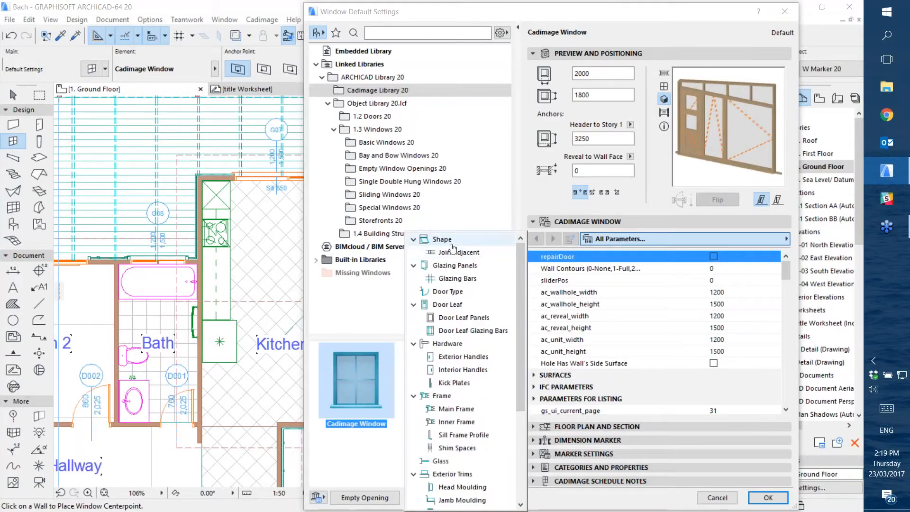
click(535, 199)
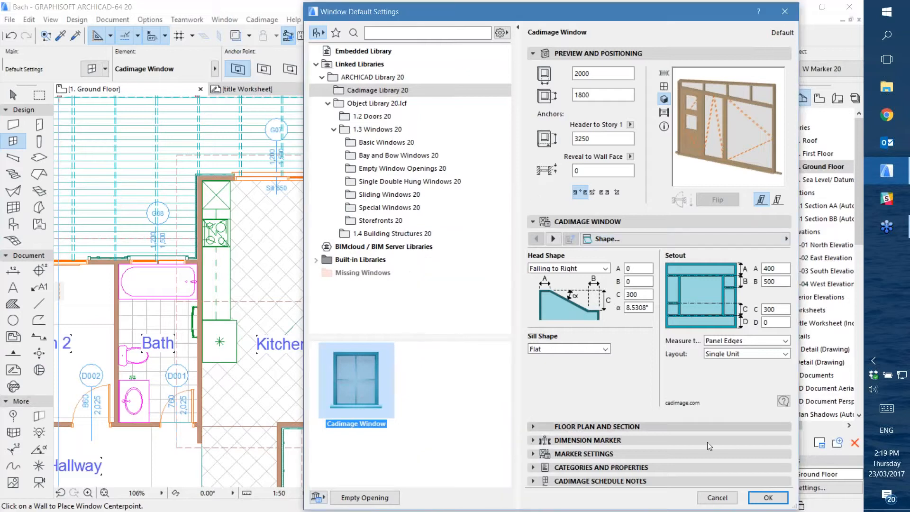
Accept the window default settings and place the Cadimage Window in the living area's right-hand exterior wall, above the stairs on plan
click(768, 498)
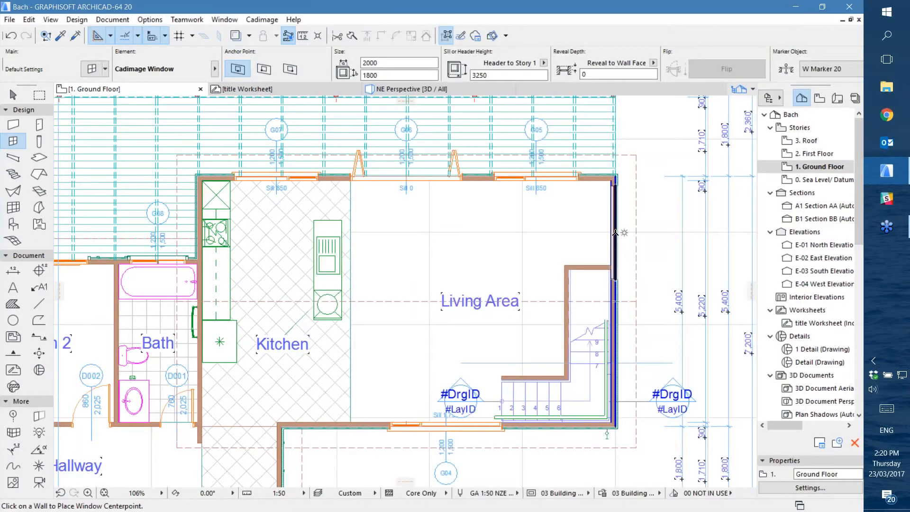
click(624, 232)
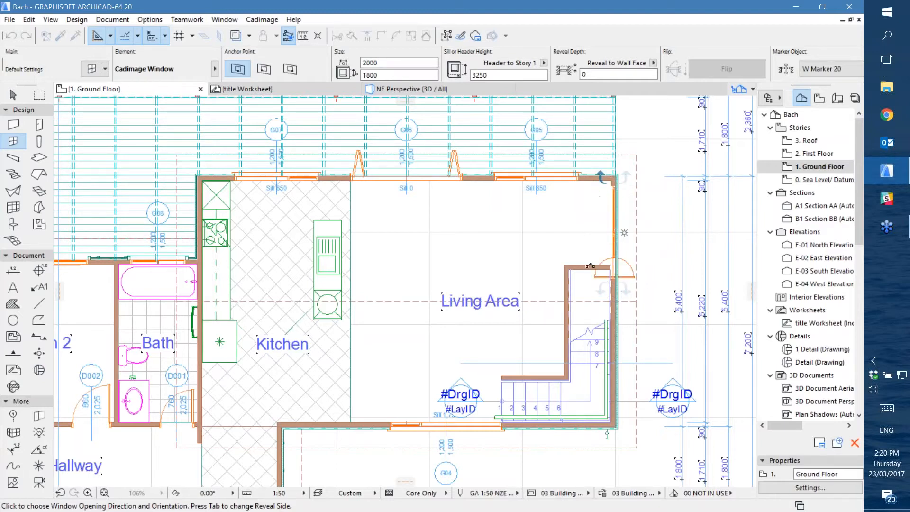
click(638, 275)
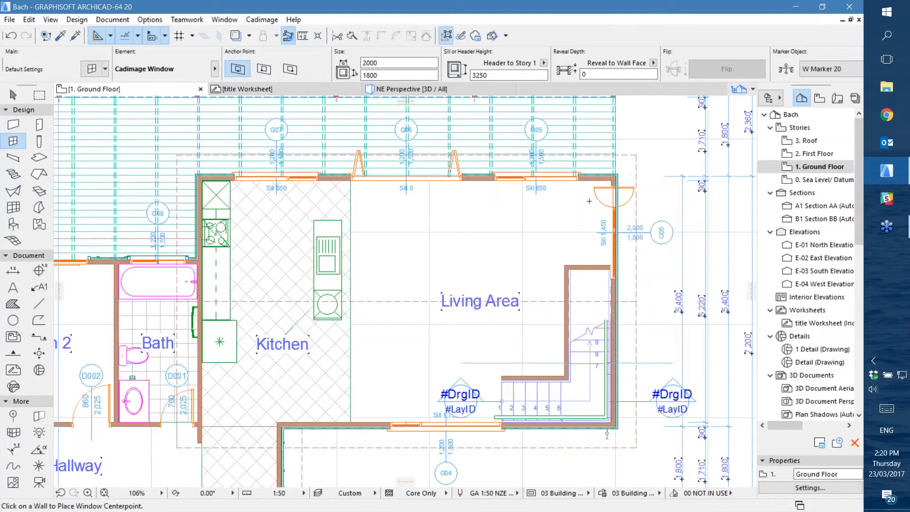
Draw a rectangular marquee around the newly placed living area window and show the marquee area in 3D
click(13, 95)
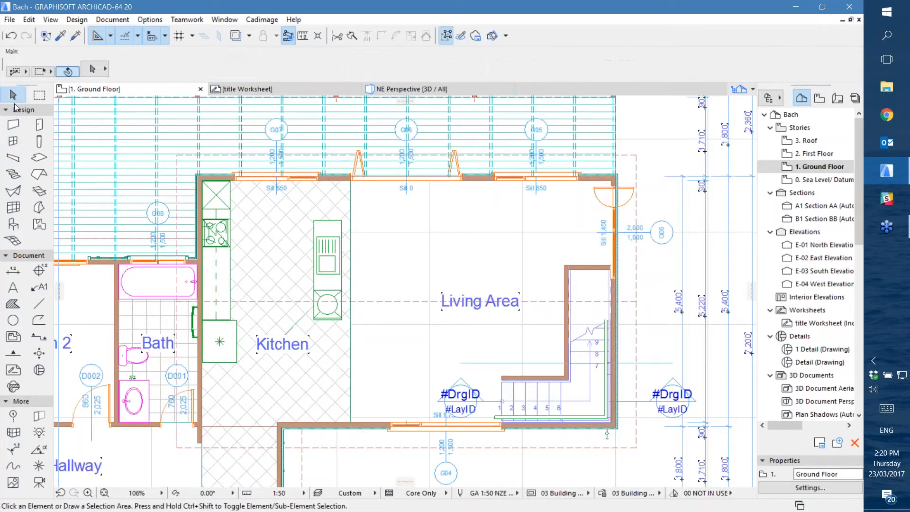
click(39, 95)
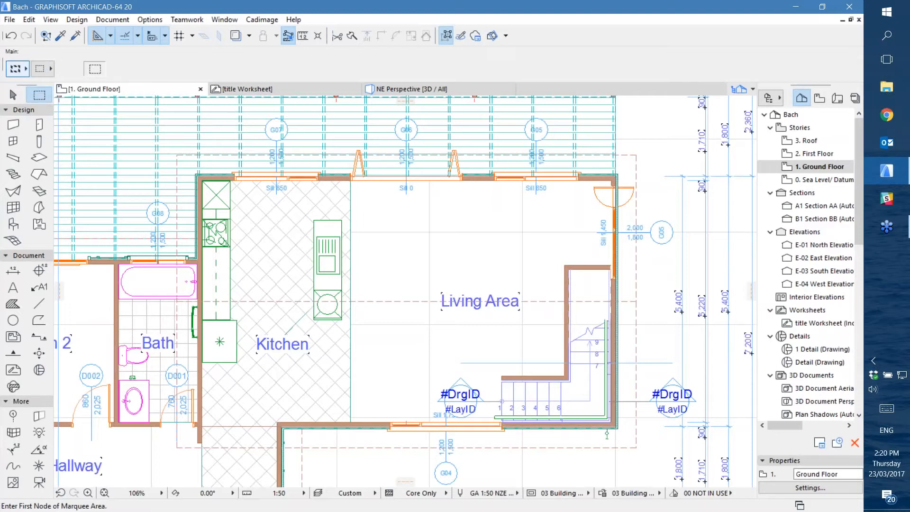
click(581, 172)
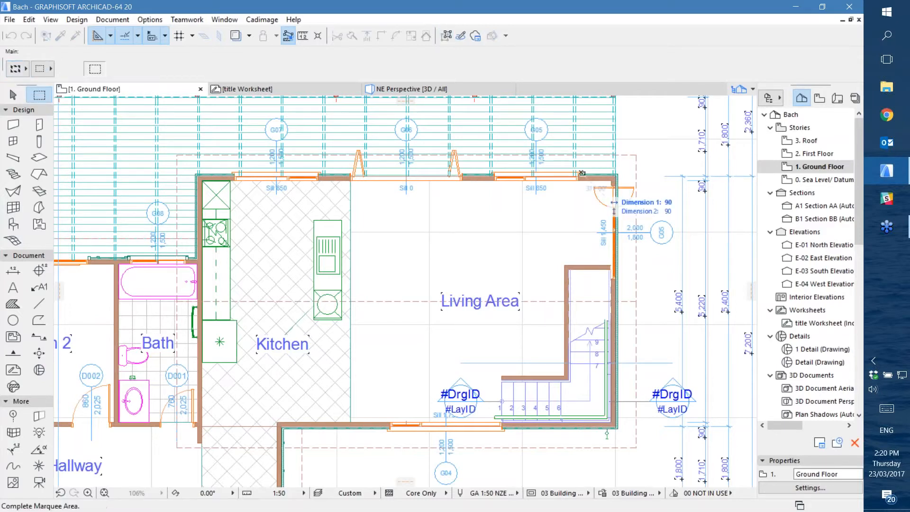
click(649, 293)
right_click(657, 148)
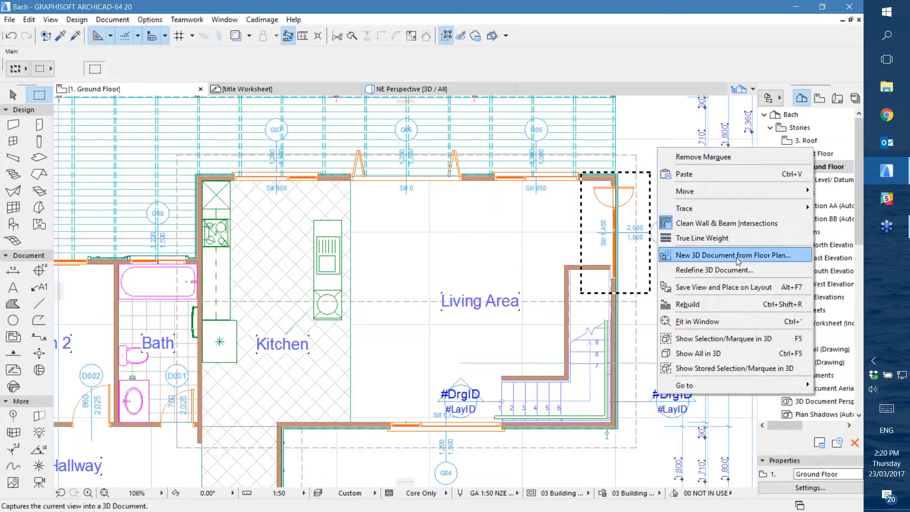
click(735, 339)
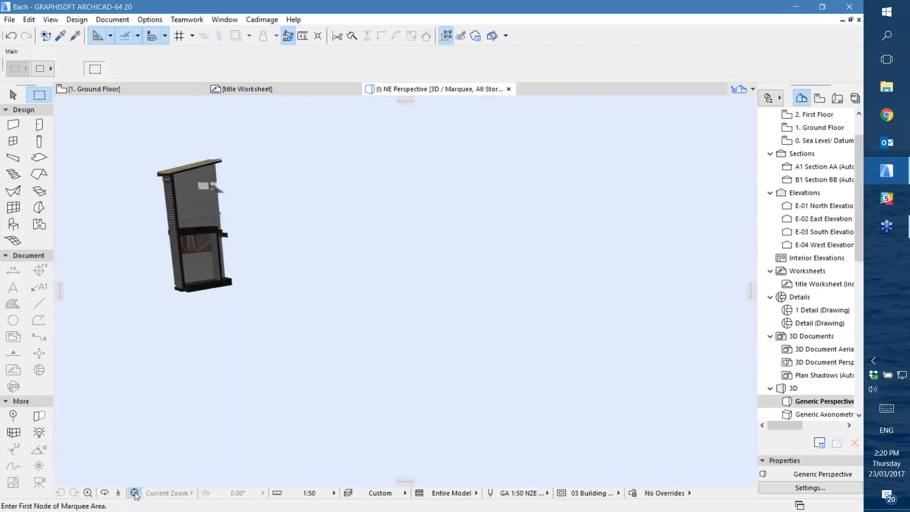
Delete the dark cladding wall that covers the new ground-floor window in the 3D marquee view
click(135, 493)
shift+middle_drag(436, 310, 442, 381)
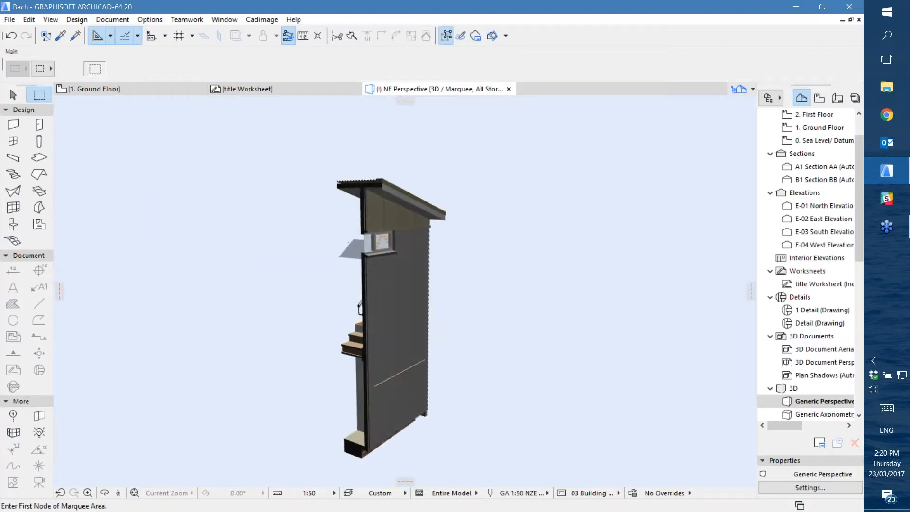
click(13, 95)
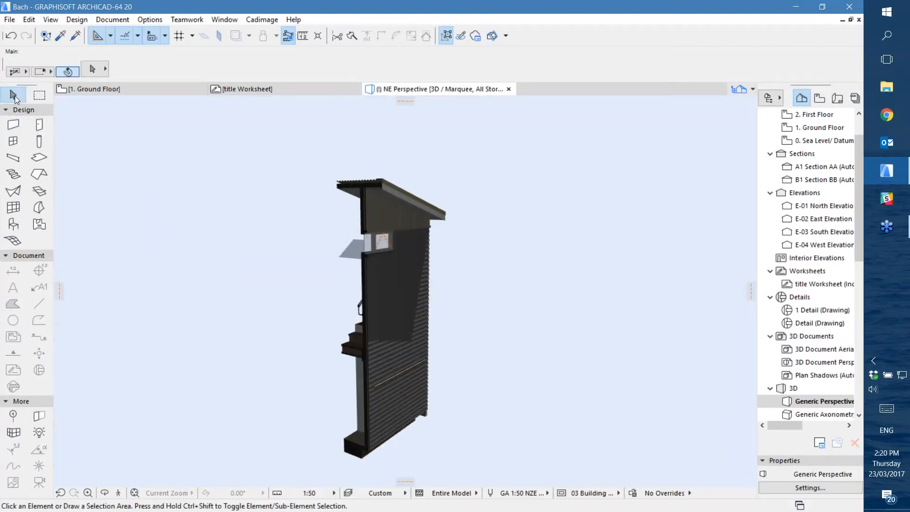
click(402, 397)
key(Delete)
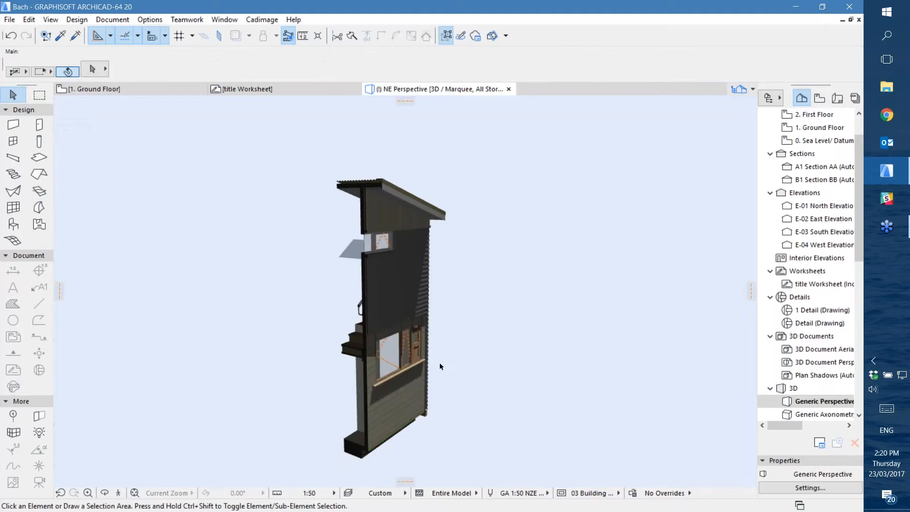
Select the exposed Cadimage Window and set its header height to Story 1 to 1000
scroll(417, 343, up, 10)
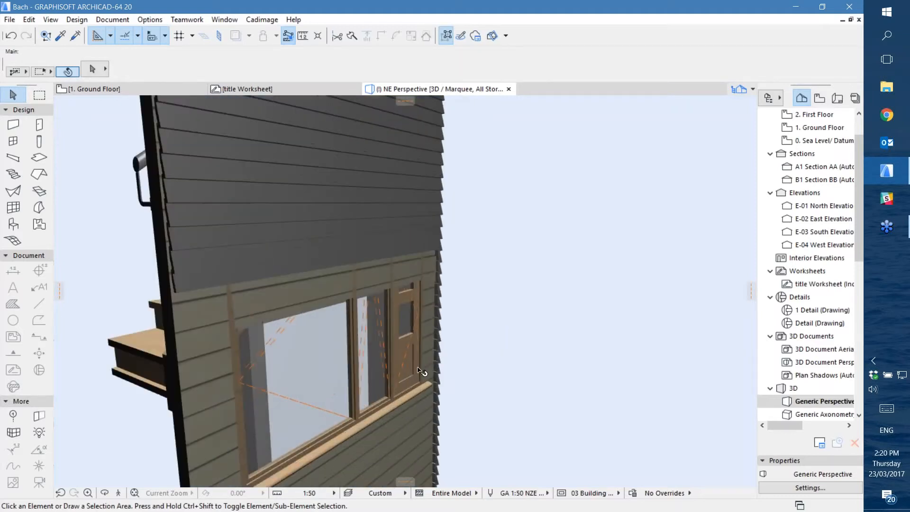
shift+middle_drag(418, 343, 298, 317)
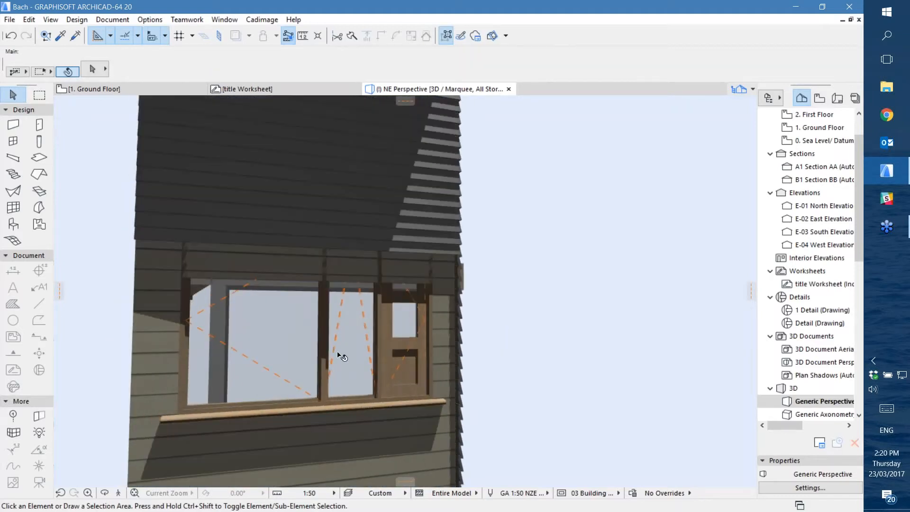
click(321, 355)
click(321, 356)
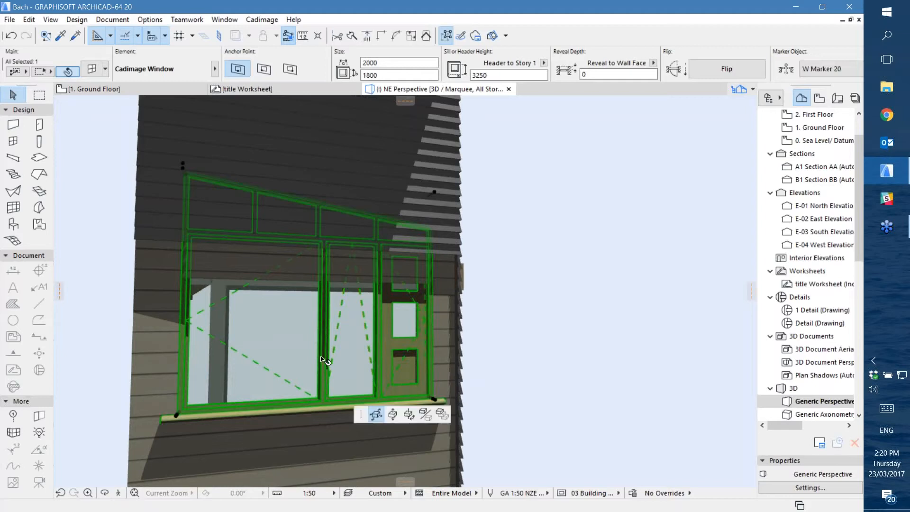
key(Escape)
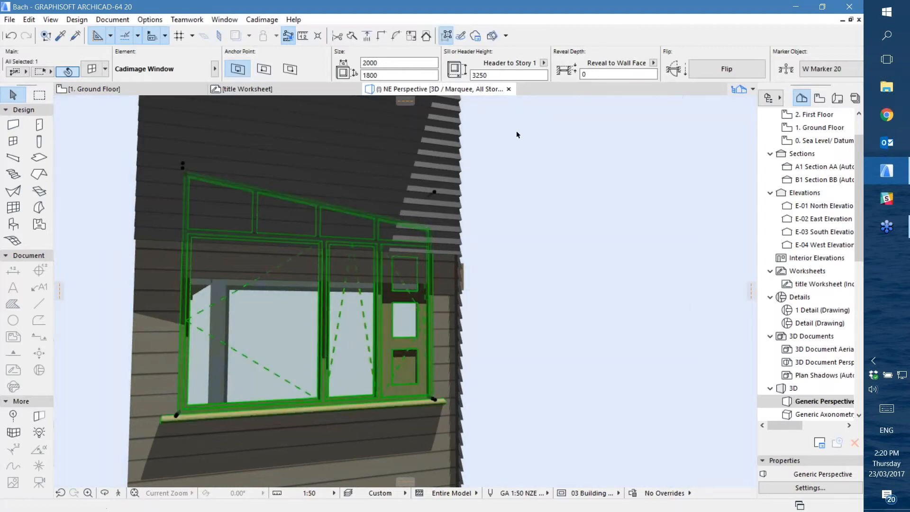
scroll(506, 322, down, 3)
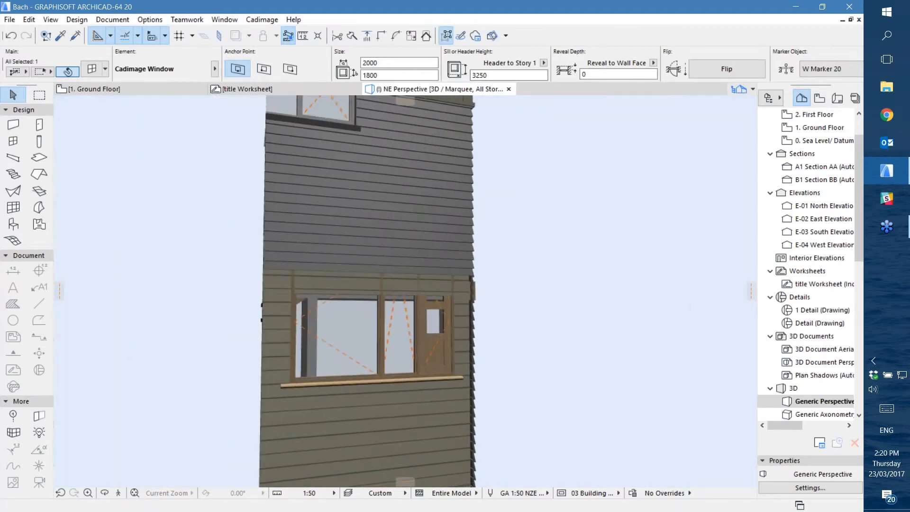
middle_drag(506, 323, 524, 292)
click(480, 75)
text(1000)
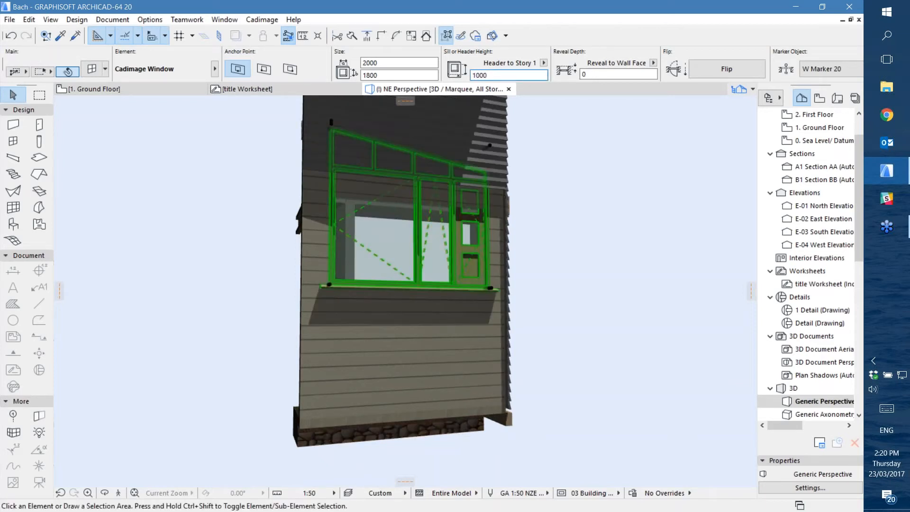
key(Return)
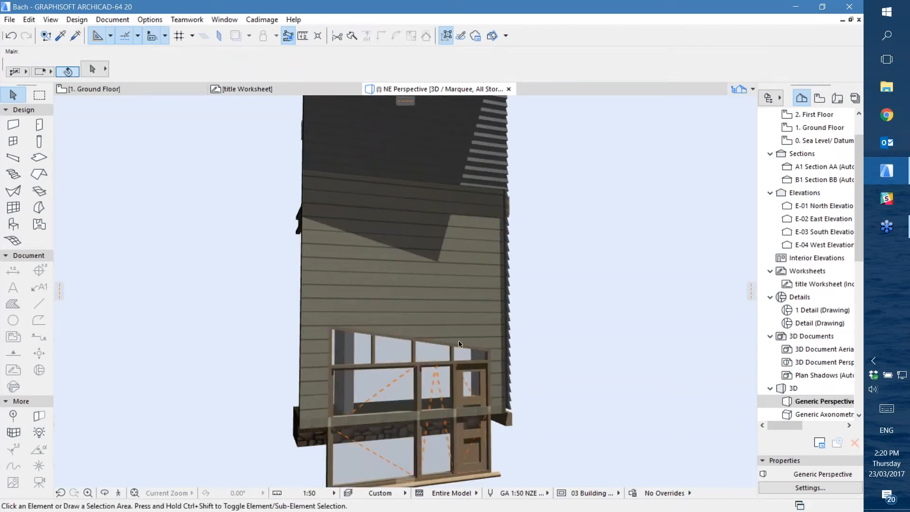
Move the Cadimage Window vertically up the wall to a header height of about 2235, and deselect it
shift+middle_drag(367, 406, 390, 404)
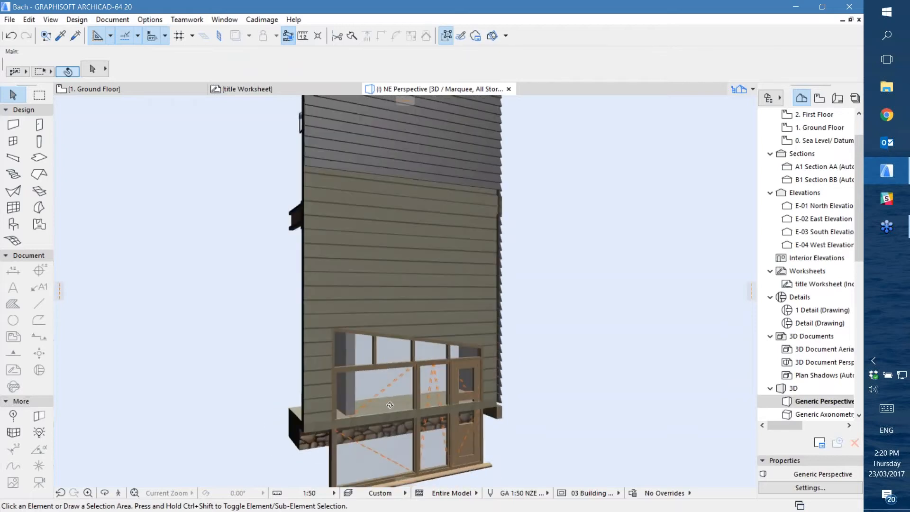
click(425, 480)
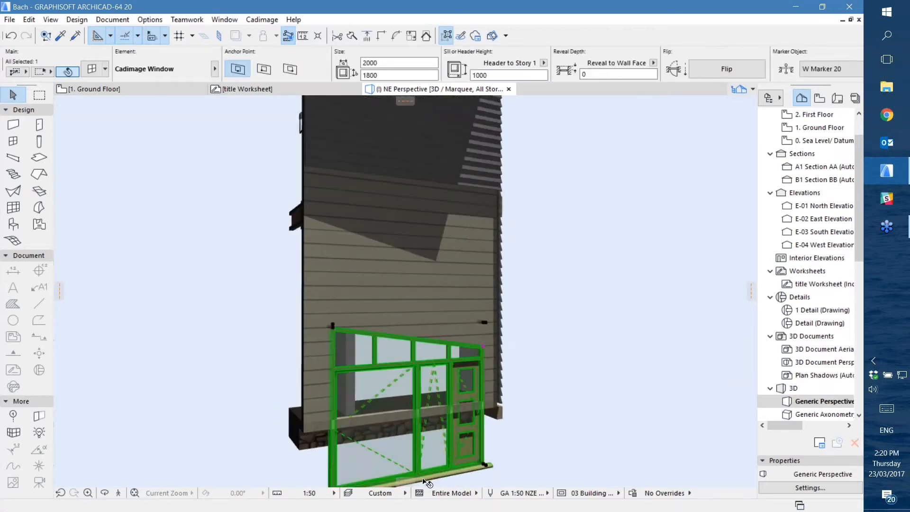
click(486, 466)
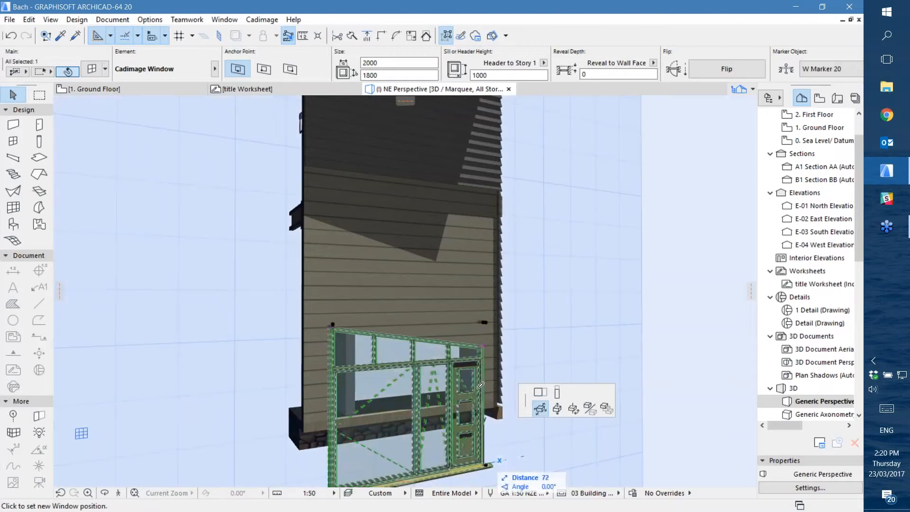
click(557, 408)
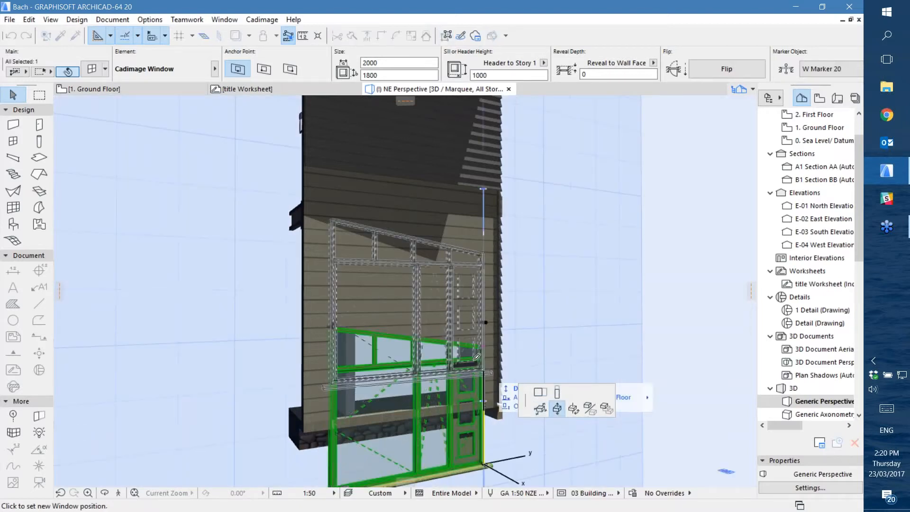
click(483, 369)
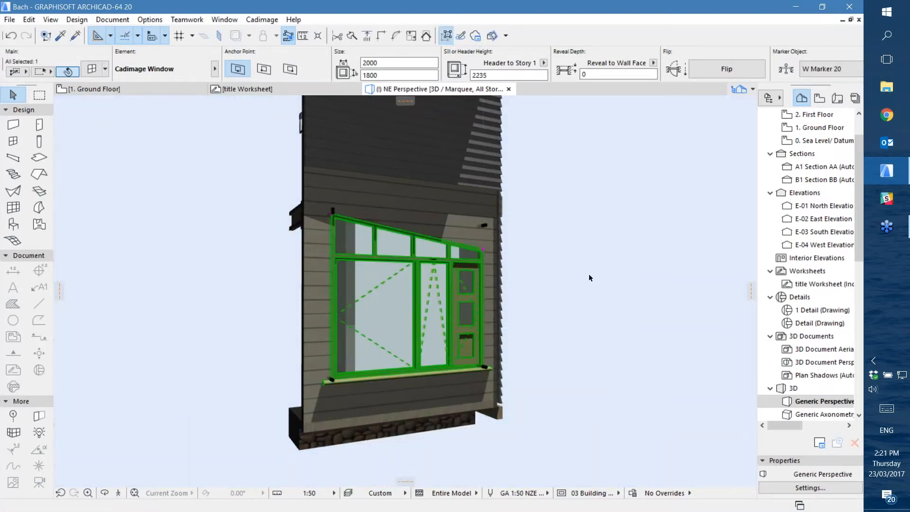
click(589, 277)
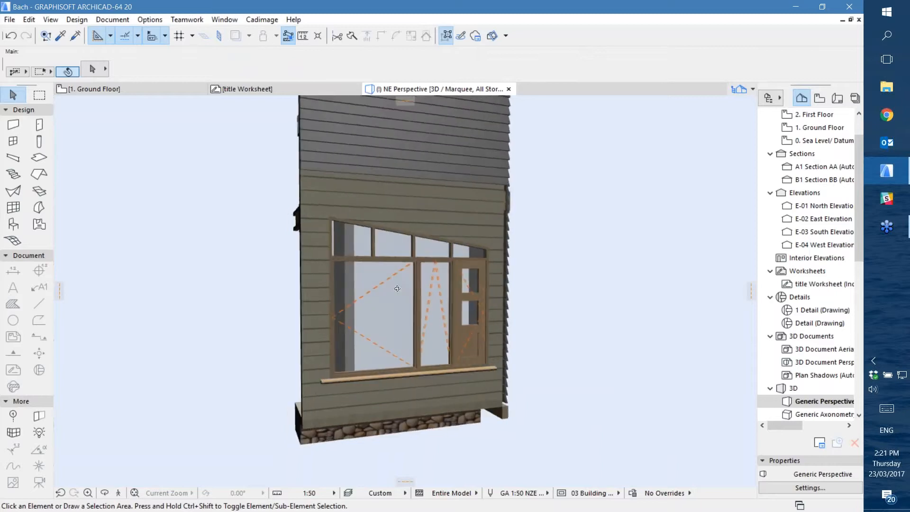
Open the placed Cadimage Window's selection settings, examine its list of settings pages and close the dialog
scroll(397, 288, up, 3)
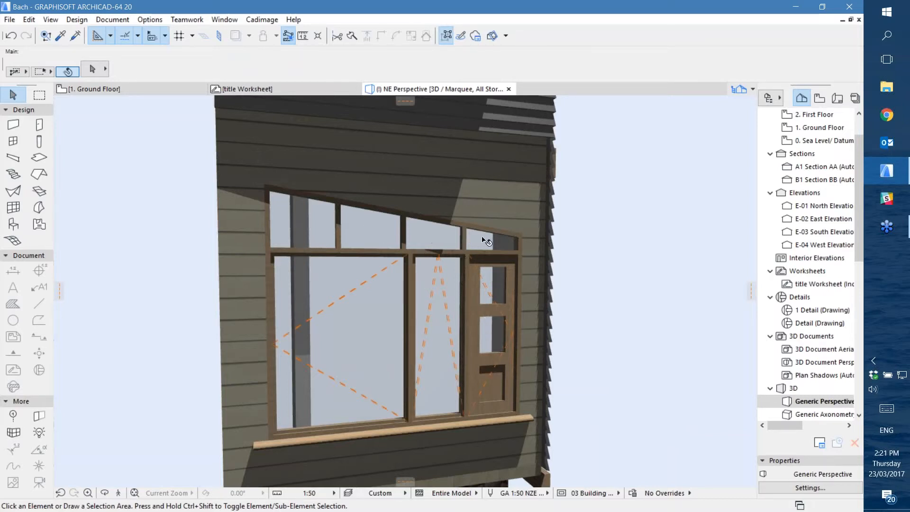
click(402, 236)
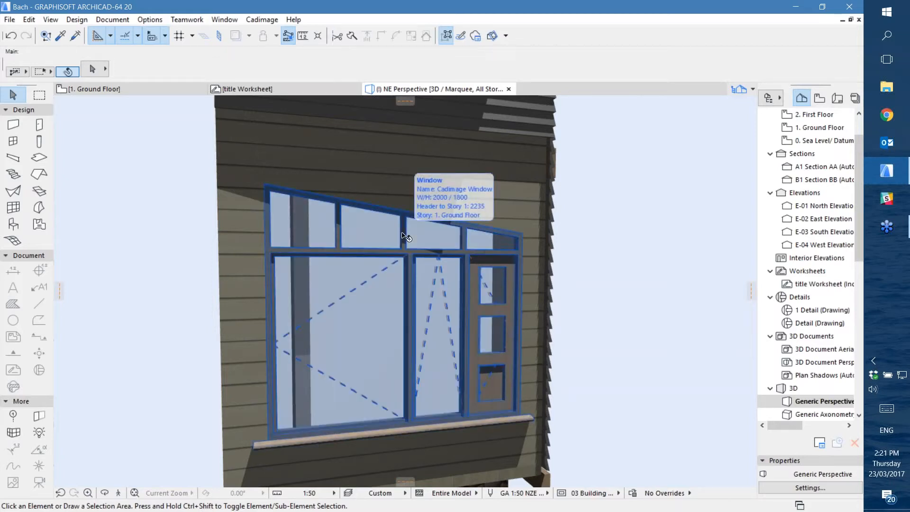
click(390, 284)
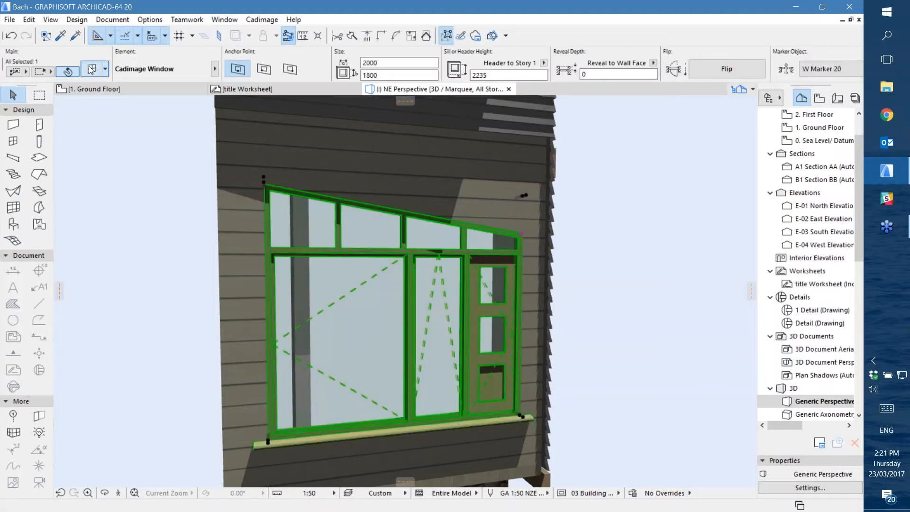
double_click(384, 254)
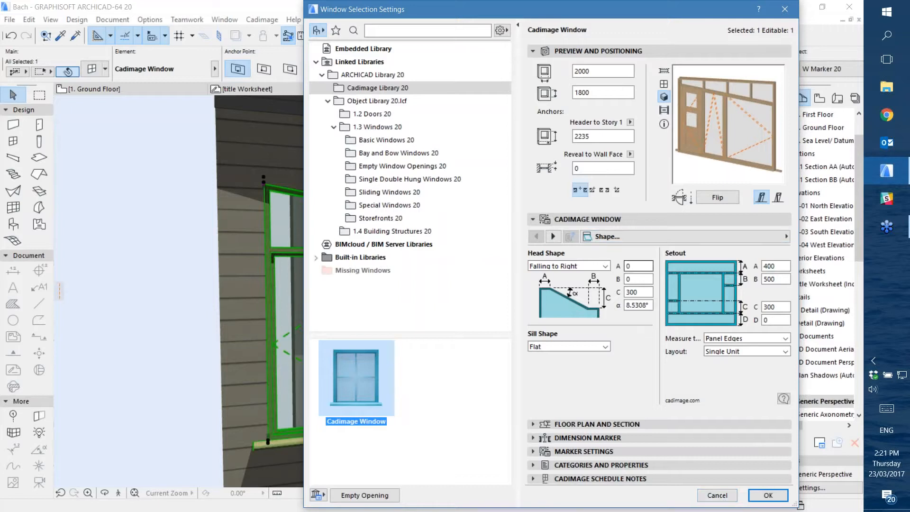
click(636, 237)
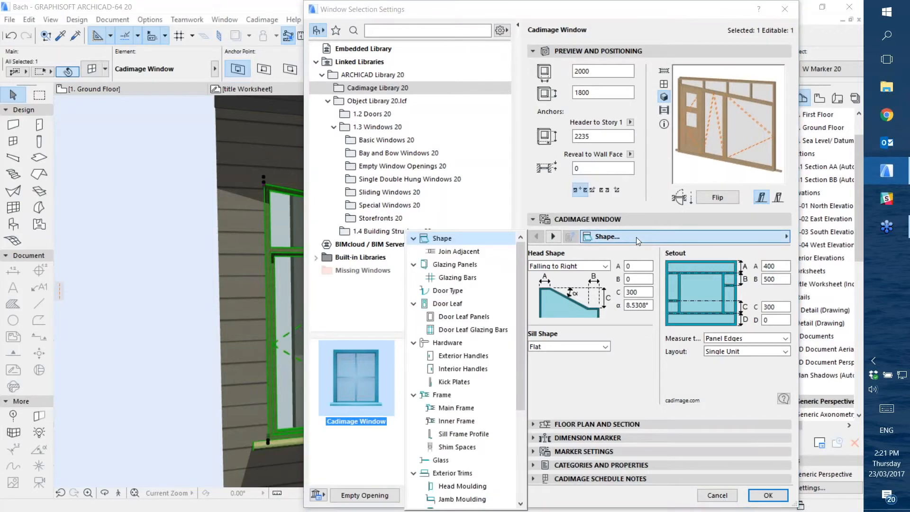
drag(520, 289, 523, 251)
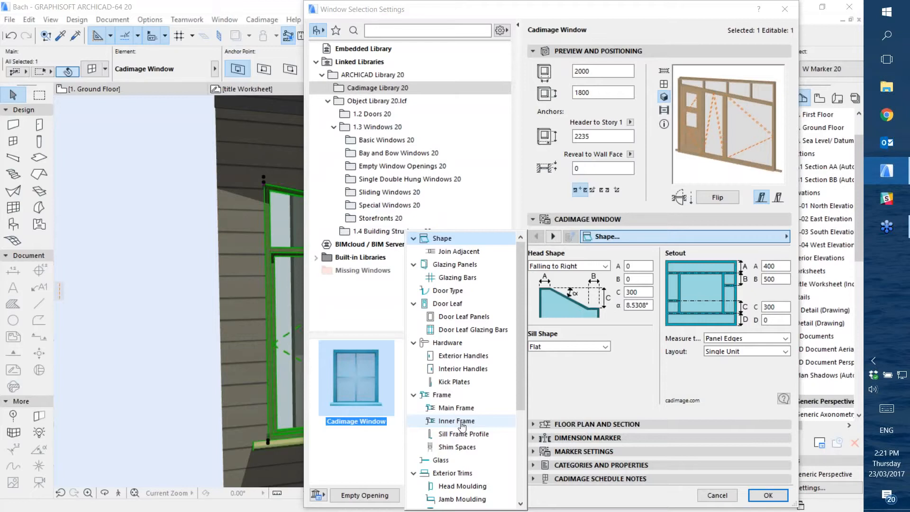
click(621, 390)
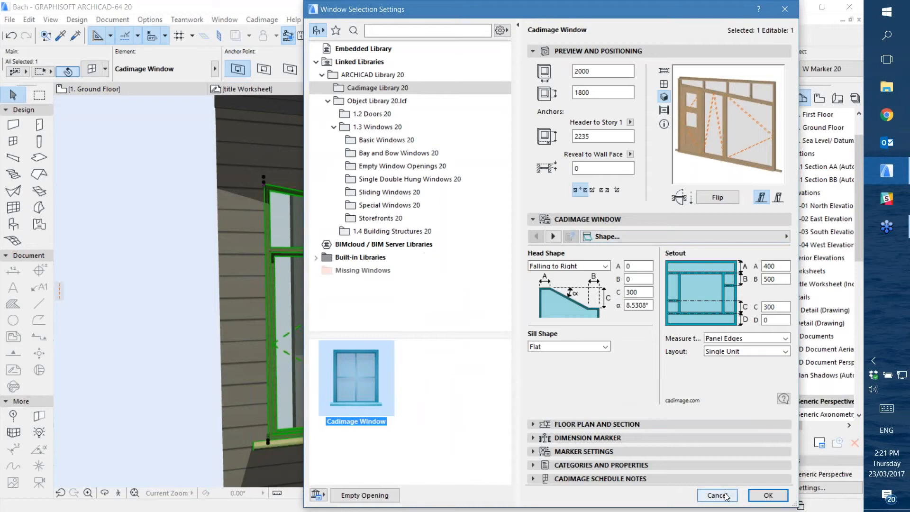
click(767, 495)
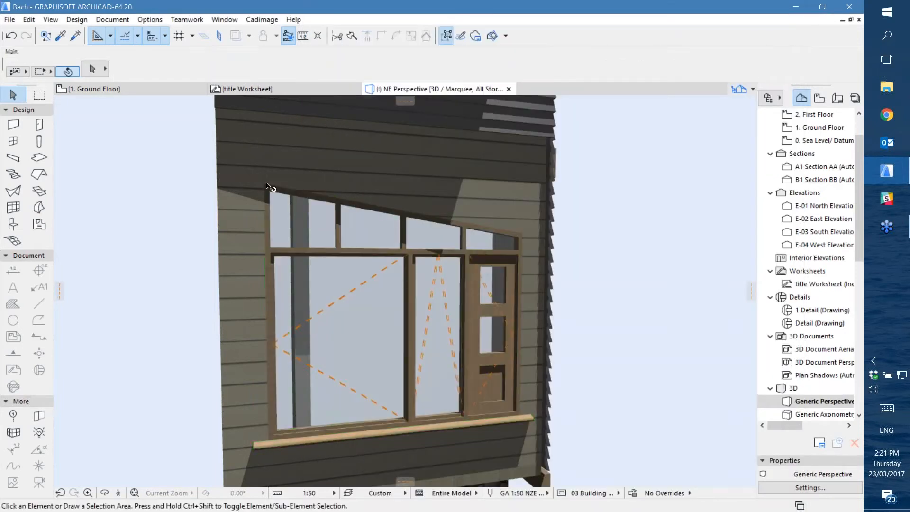
Return to the Ground Floor plan and remove the marquee around the living area window
click(167, 89)
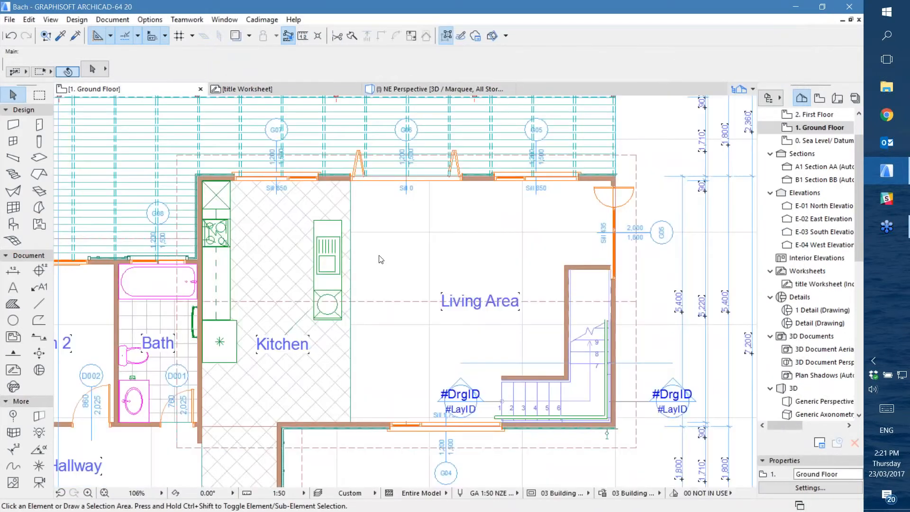
right_click(673, 240)
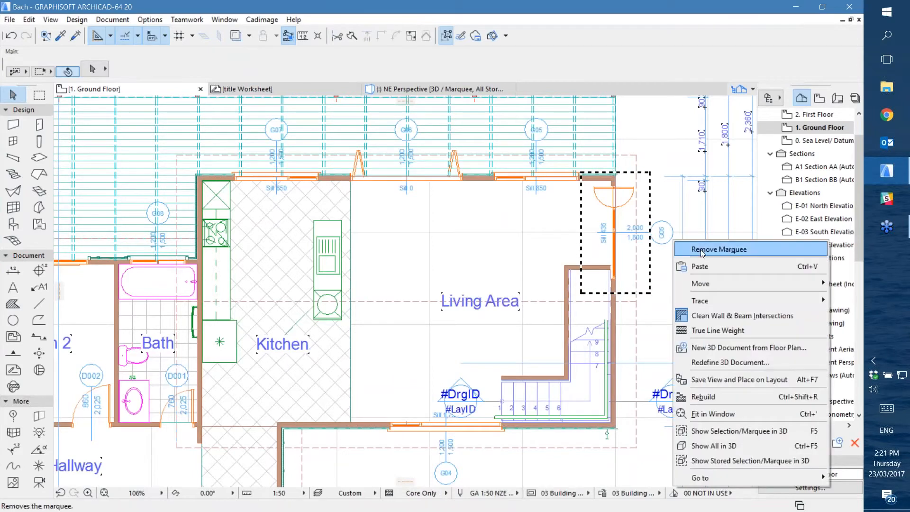
click(691, 247)
Open the Door default settings and choose the Cadimage Door from Cadimage Library 20
middle_drag(455, 303, 556, 162)
double_click(40, 125)
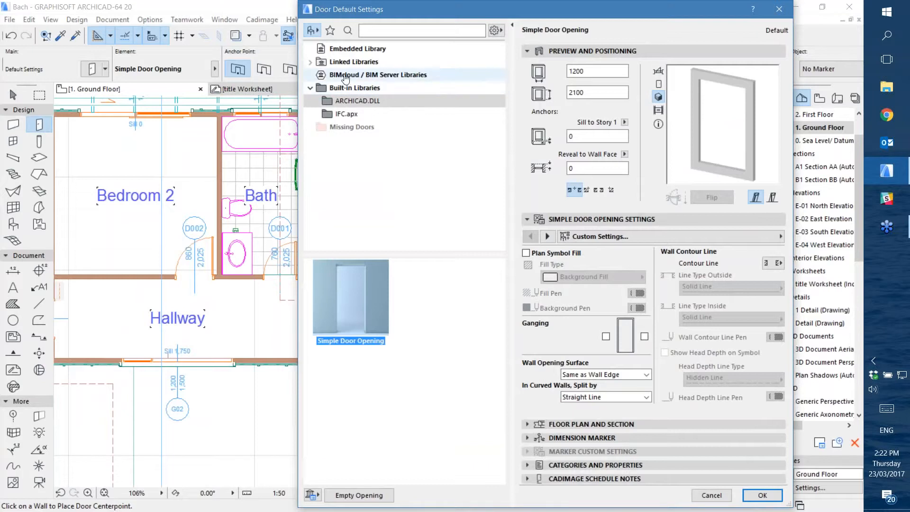
click(341, 64)
click(358, 88)
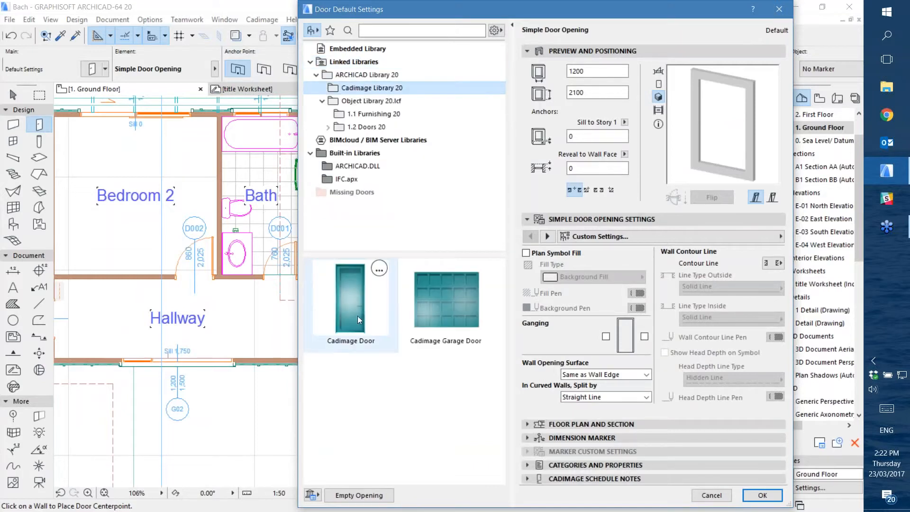
click(359, 301)
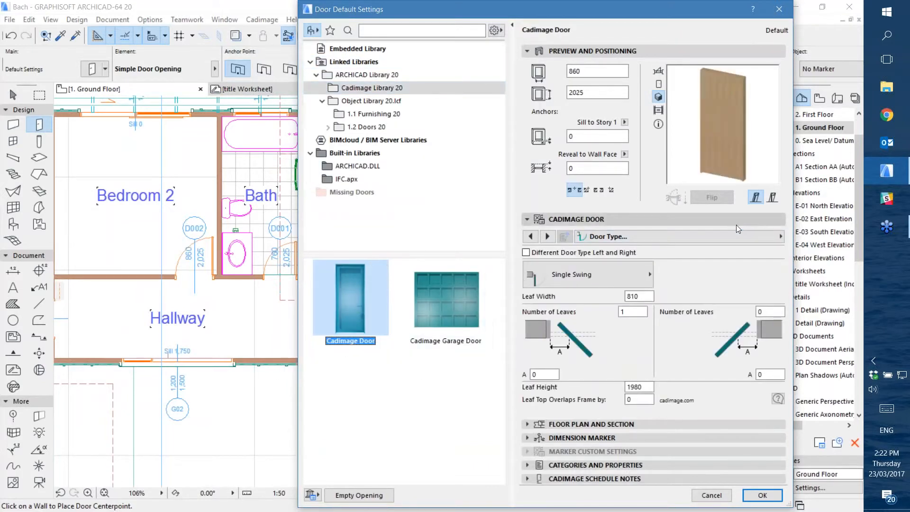
In the Cadimage Door's Shape settings, set the head shape to Falling to Right with a 14° slope angle
click(702, 236)
scroll(436, 256, up, 1)
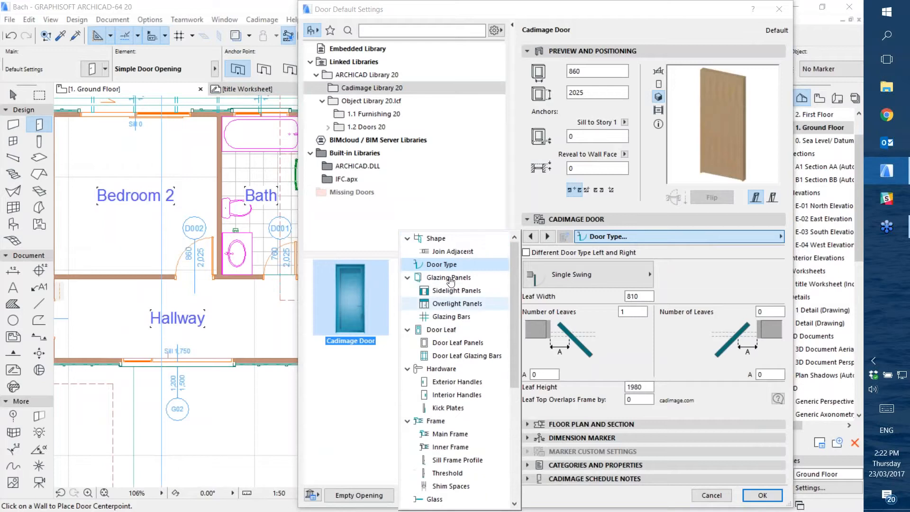
click(436, 238)
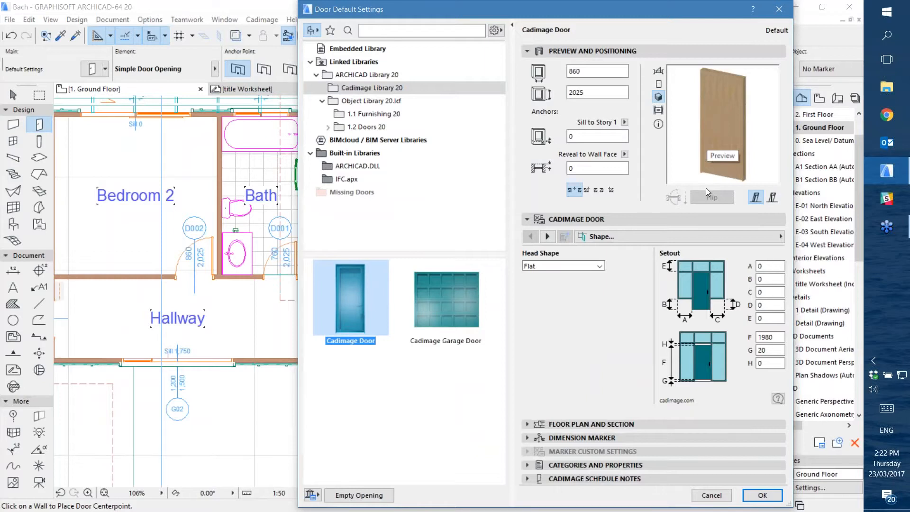
click(547, 267)
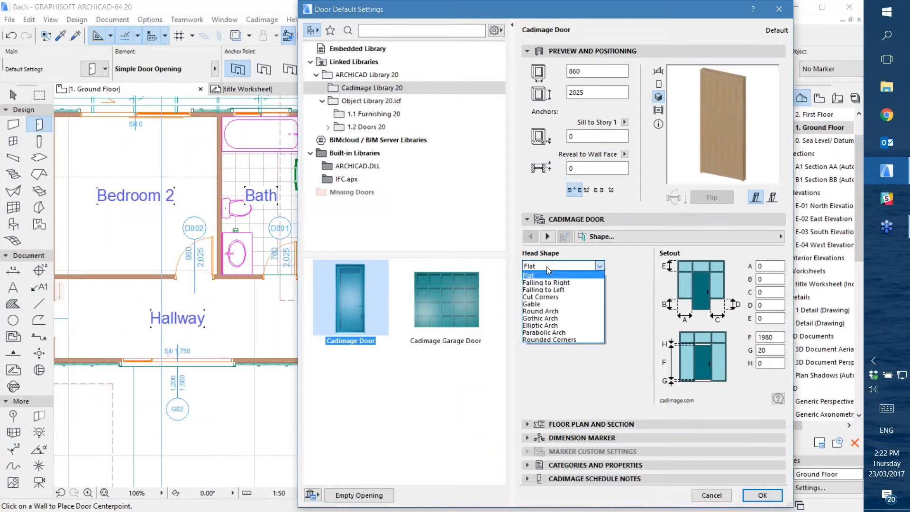
click(574, 283)
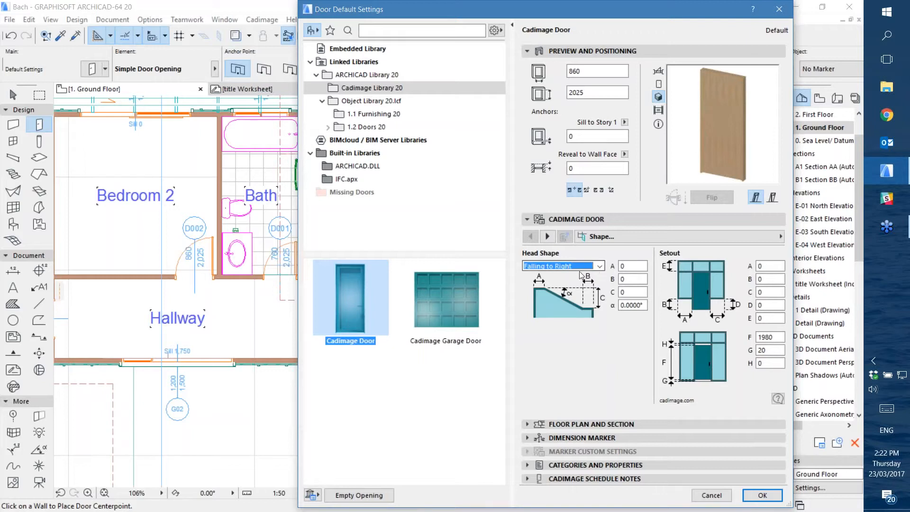
click(622, 304)
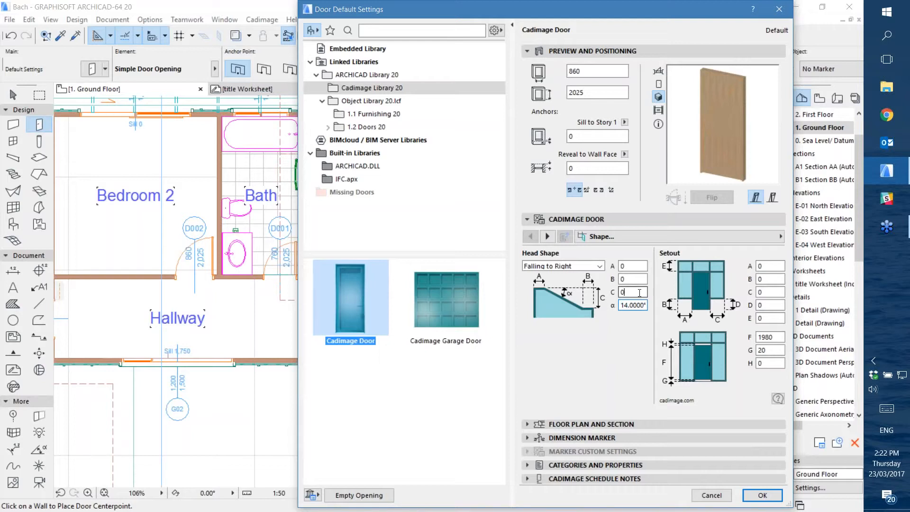
click(631, 292)
Change the Cadimage Door's head shape back to Flat
click(599, 266)
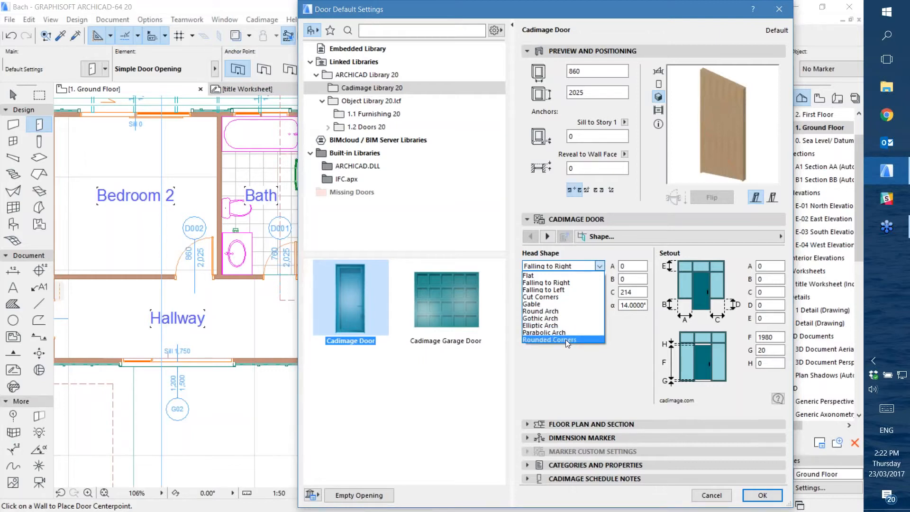
click(594, 282)
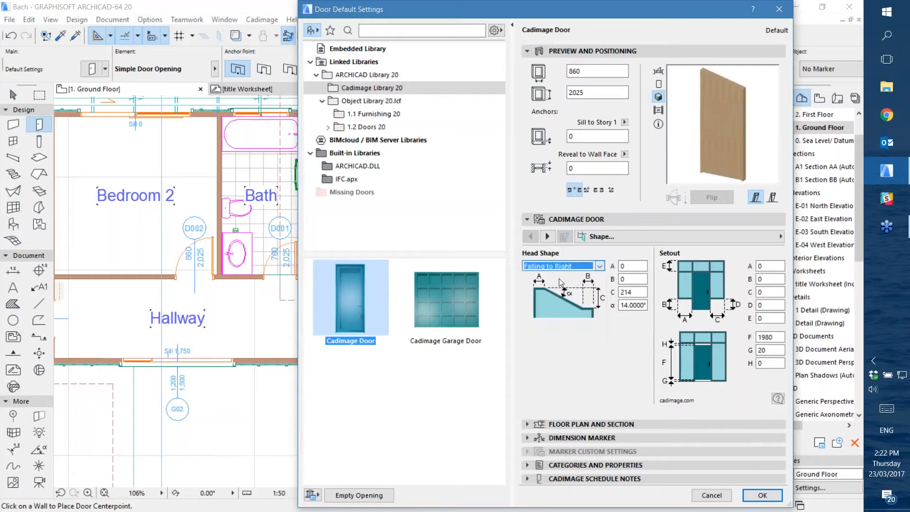
click(584, 266)
click(584, 276)
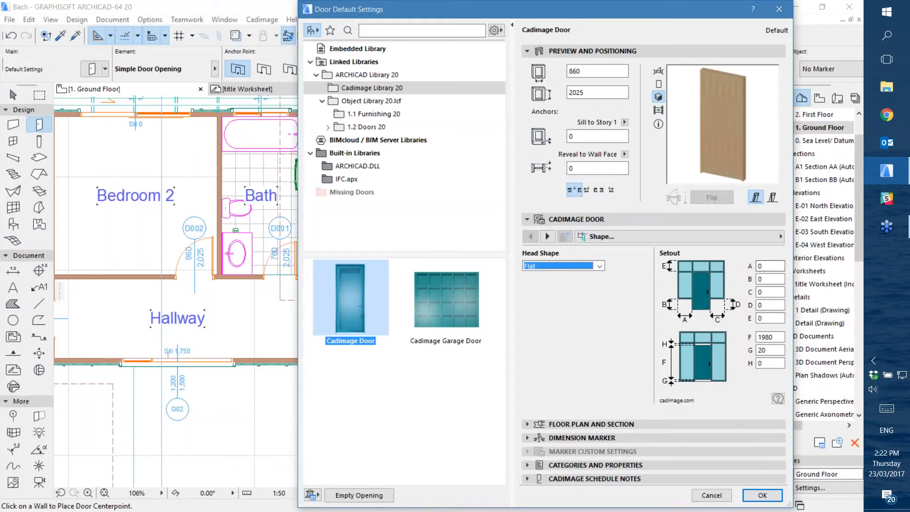
In the door's Setout values, set overlight height E to 400, left sidelight width A to 600 and its base height B to 400
key(Tab)
key(Tab)
key(Tab)
key(Tab)
key(Tab)
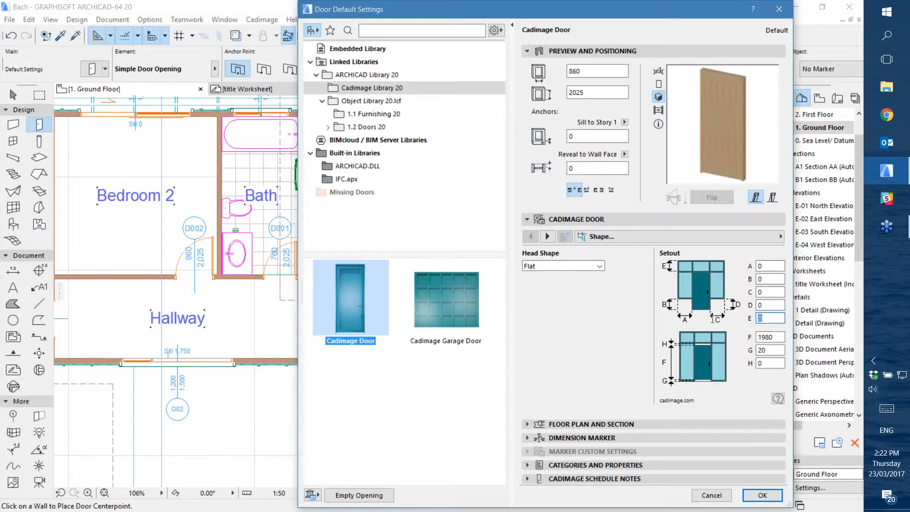
key(shift+Tab)
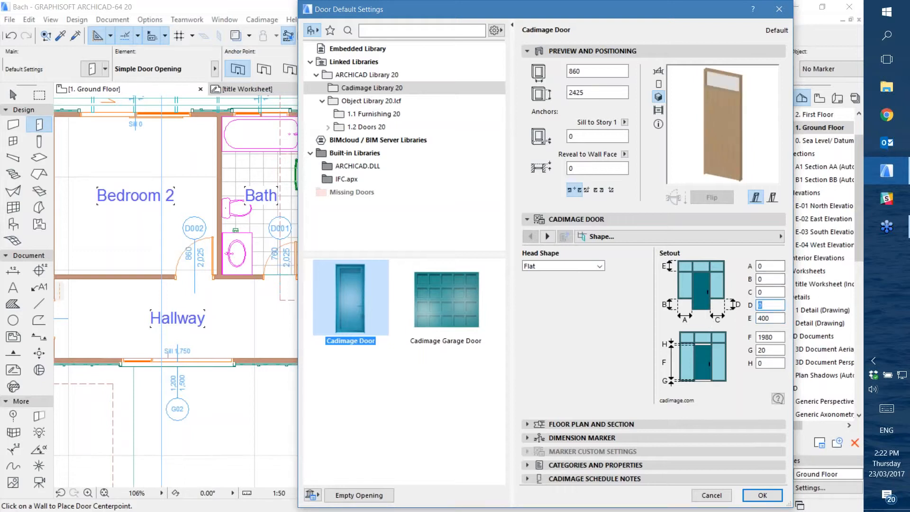
key(shift+Tab)
key(shift+Tab)
key(shift+Tab)
text(600)
key(Tab)
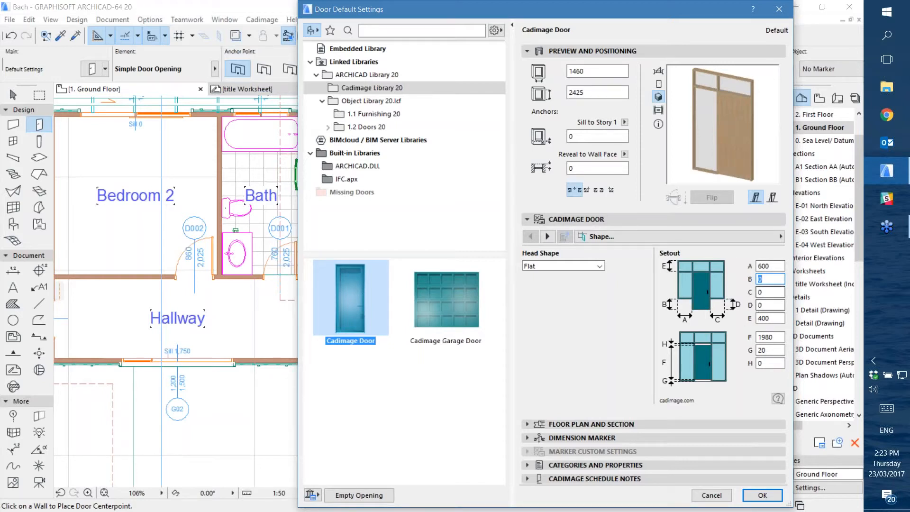
key(Tab)
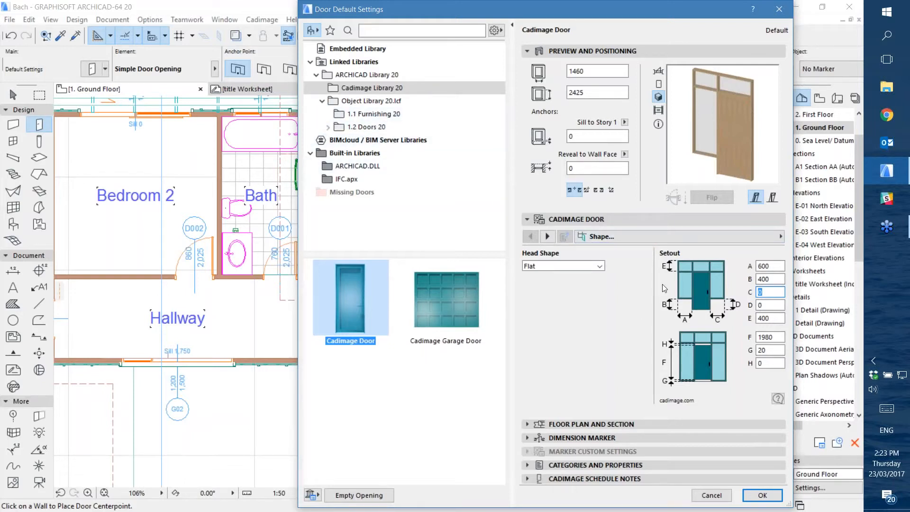
On the Door Type page, set the door to Bi-fold with 2 leaves on the left side
click(664, 237)
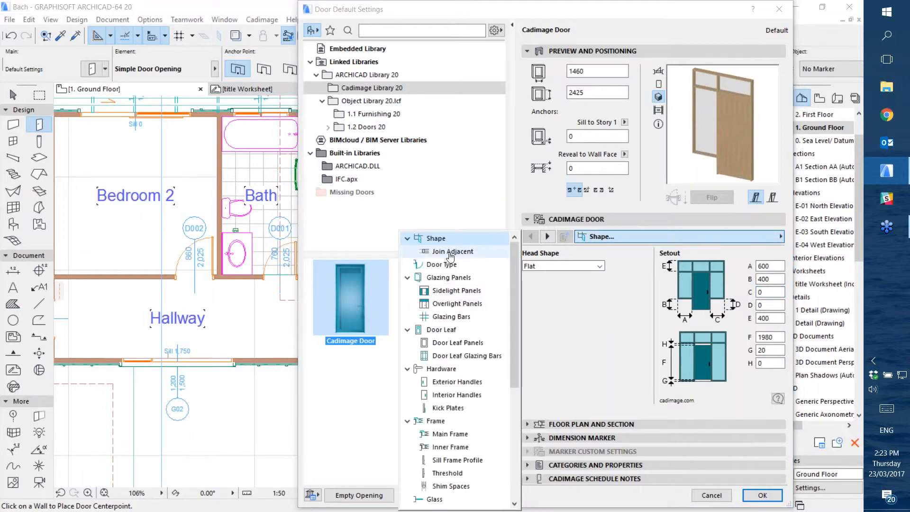
click(441, 264)
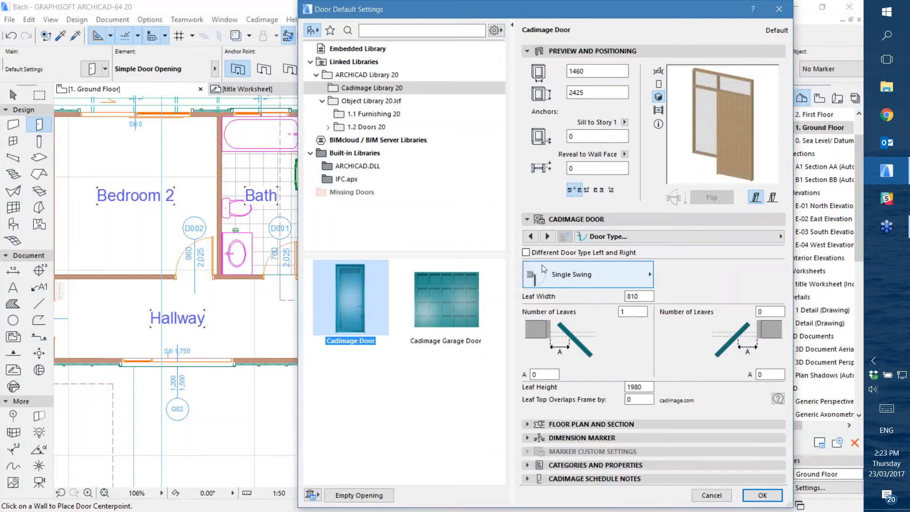
click(571, 274)
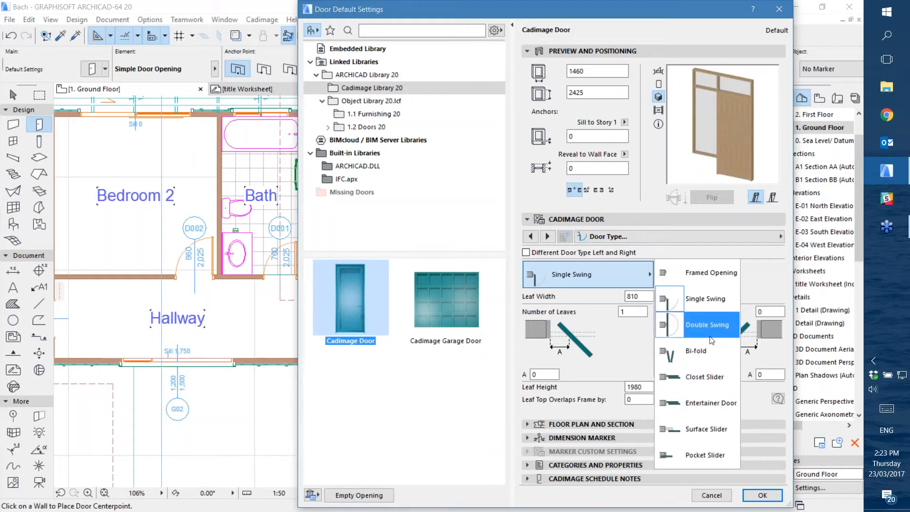
click(707, 351)
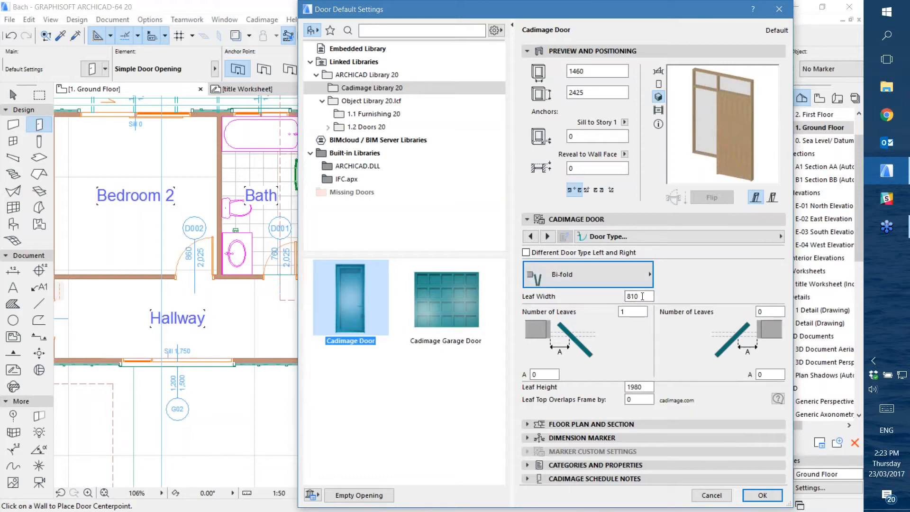
click(638, 312)
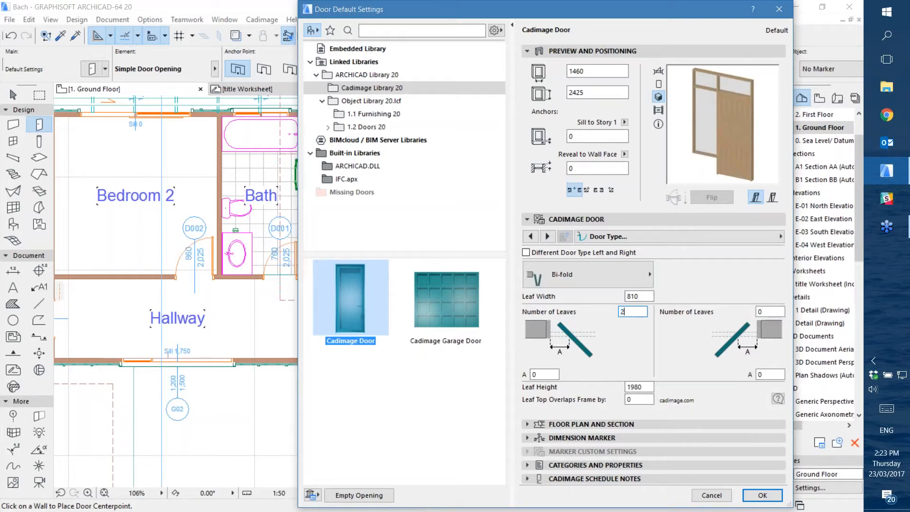
text(2)
key(Tab)
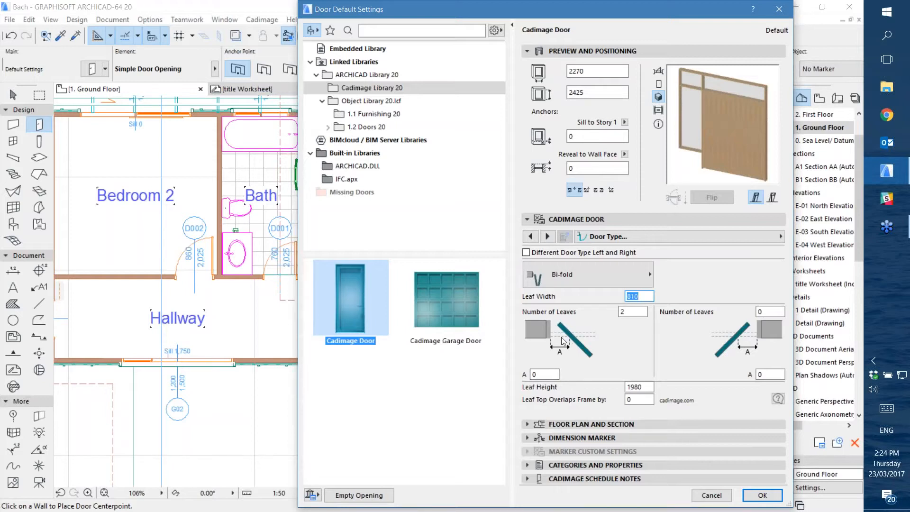
Try the Closet Slider door type and switch back to Bi-fold
click(567, 278)
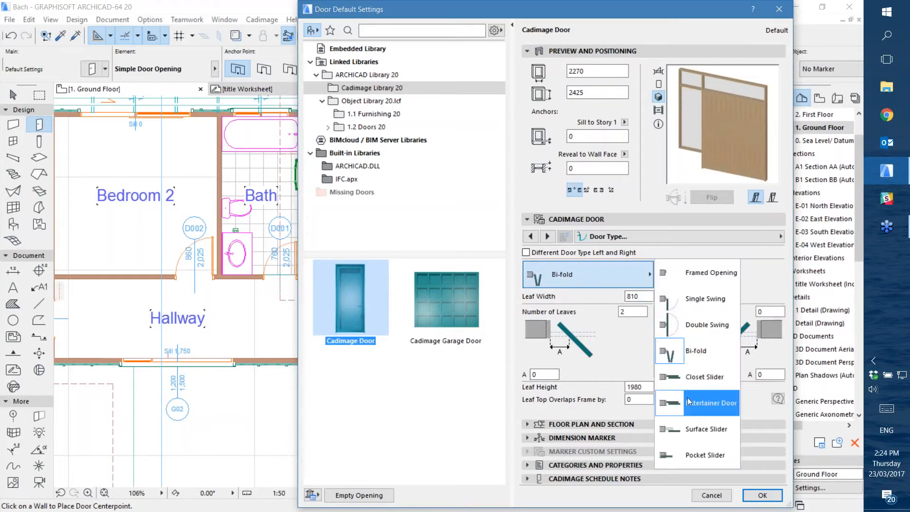
click(685, 377)
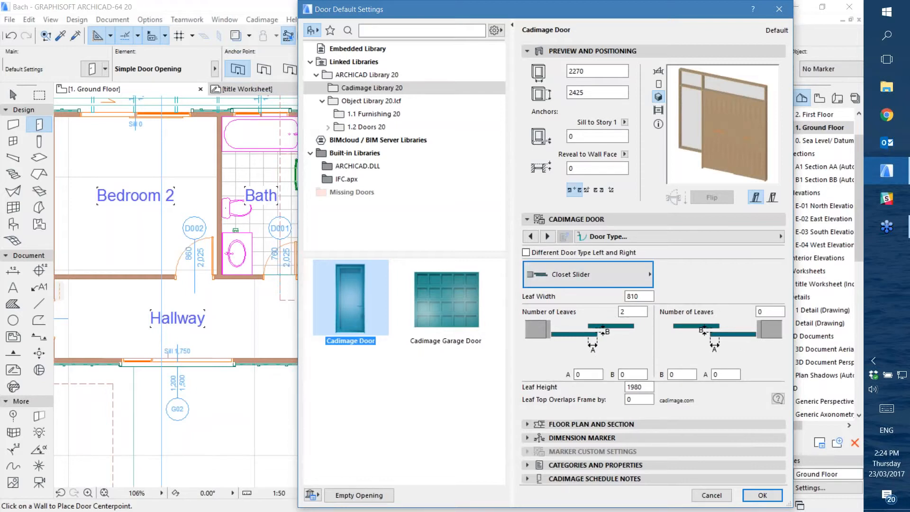
click(617, 280)
click(685, 349)
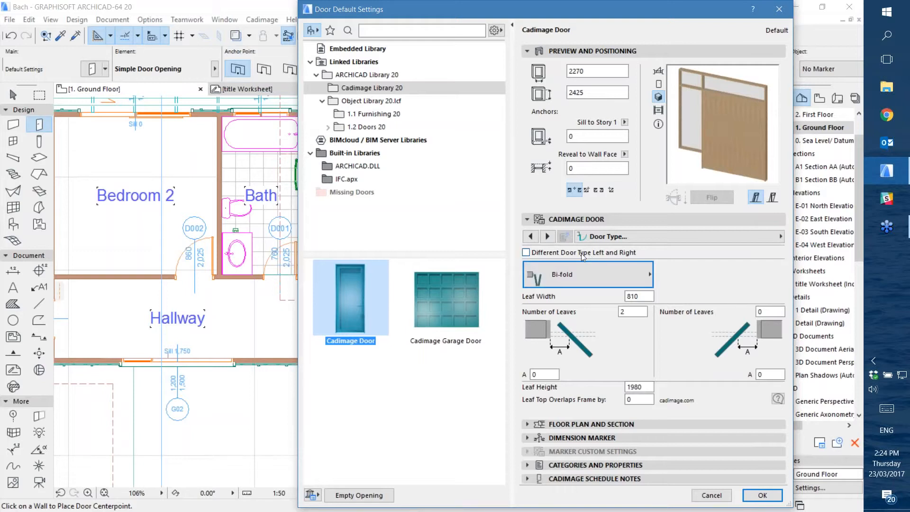
Try different door types for left and right, return to a single type and set the right side's number of leaves to 0
click(526, 252)
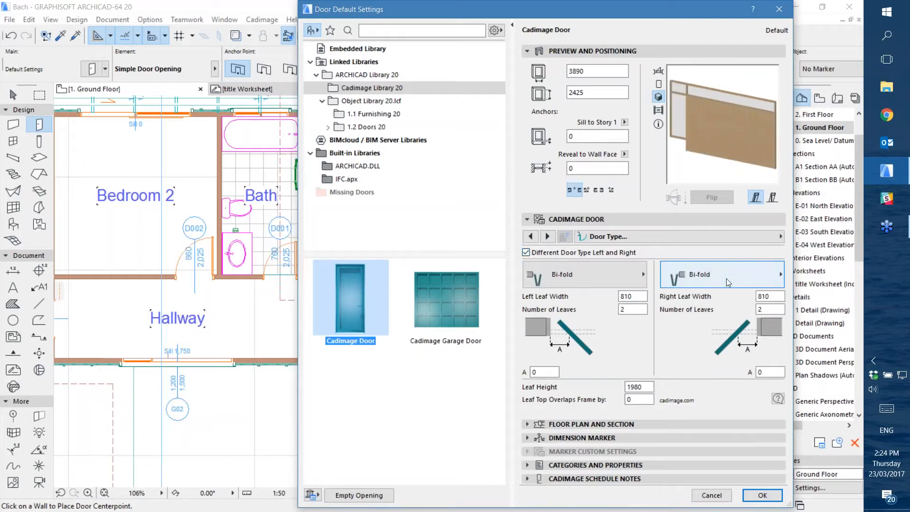
click(526, 253)
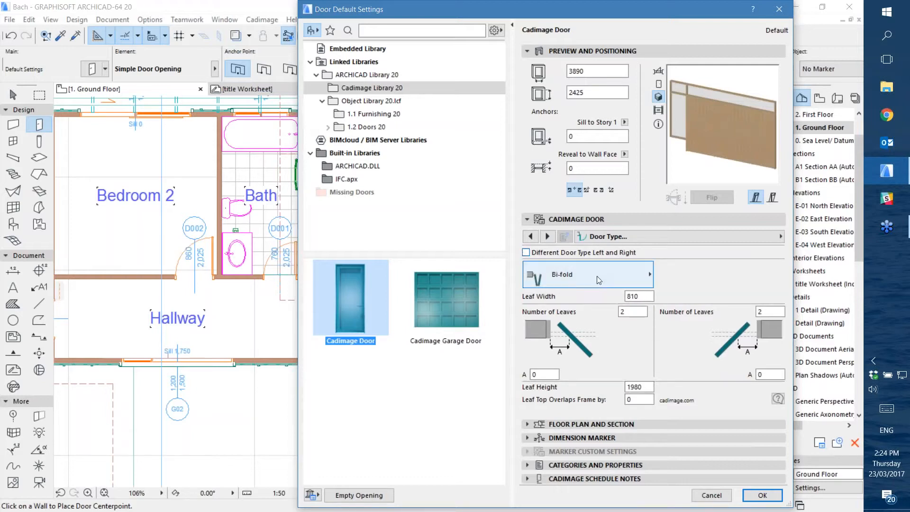
double_click(770, 311)
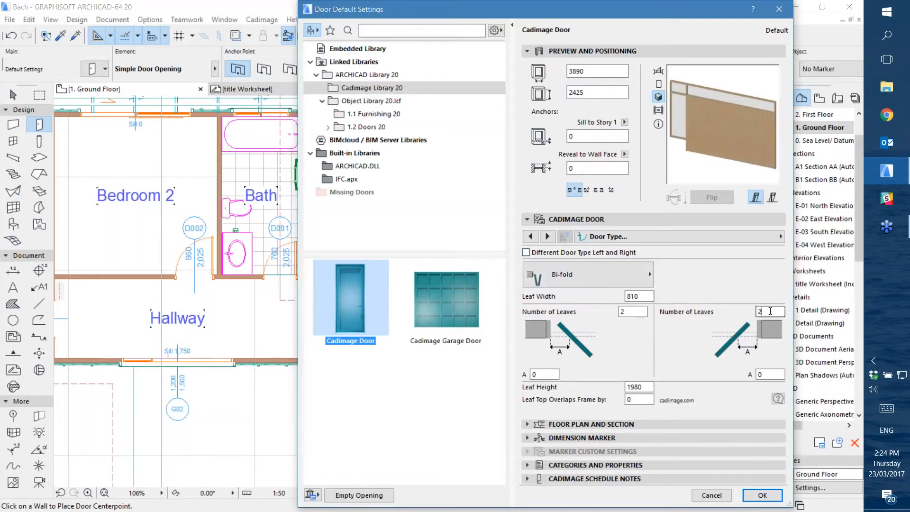
key(Return)
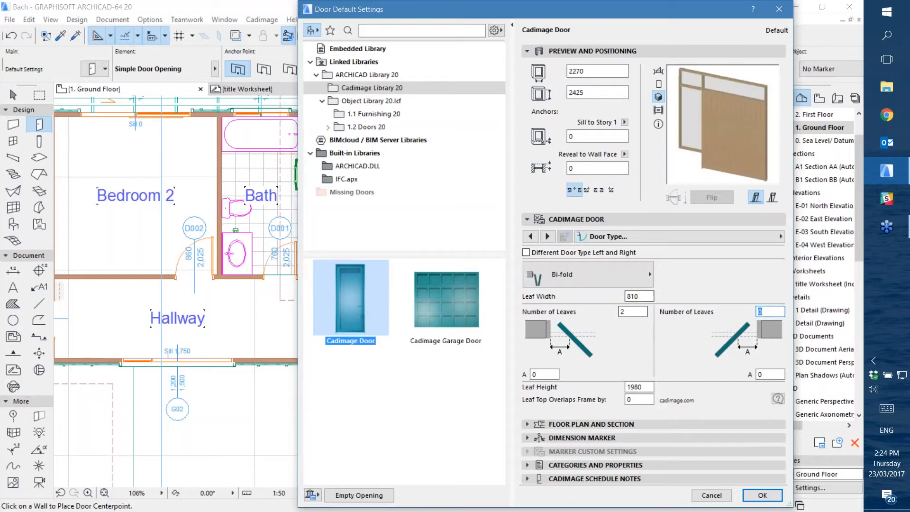
click(632, 312)
On the Glazing Panels page, try the No Jambs and Full Width Transom layouts and settle on No Transom
click(667, 235)
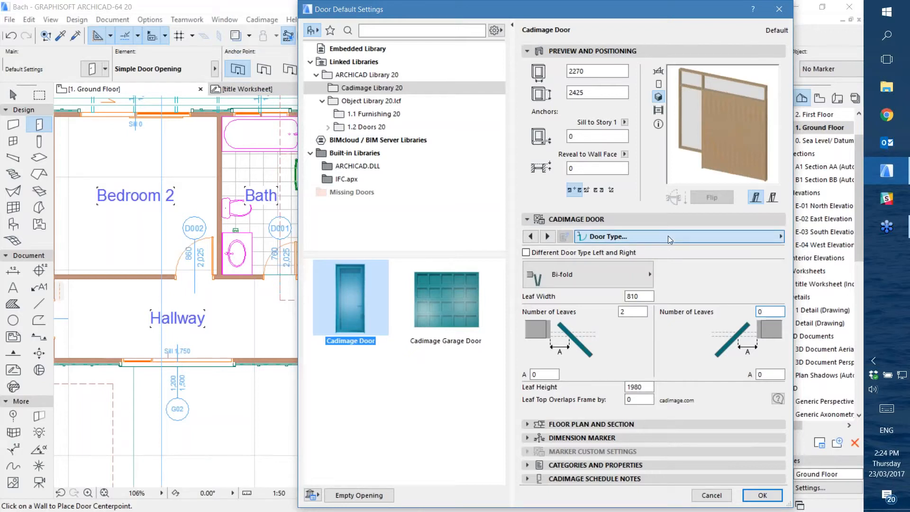
click(447, 252)
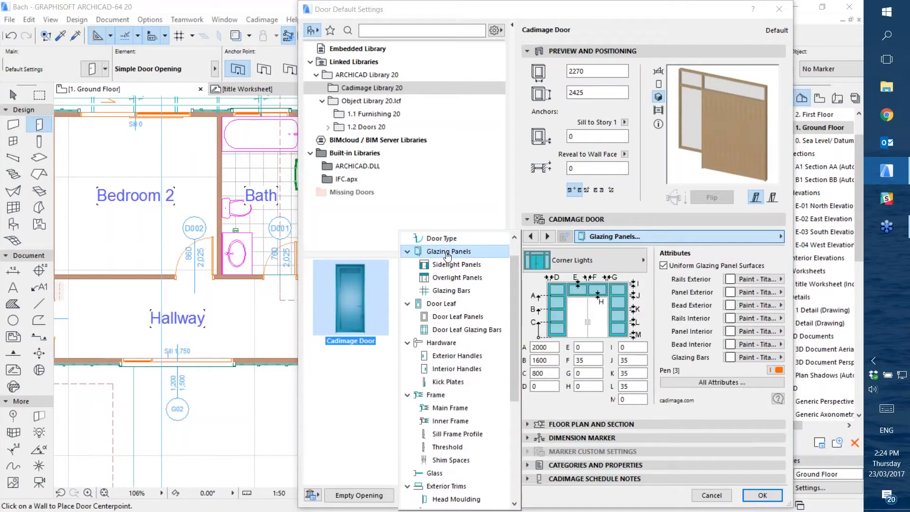
click(647, 299)
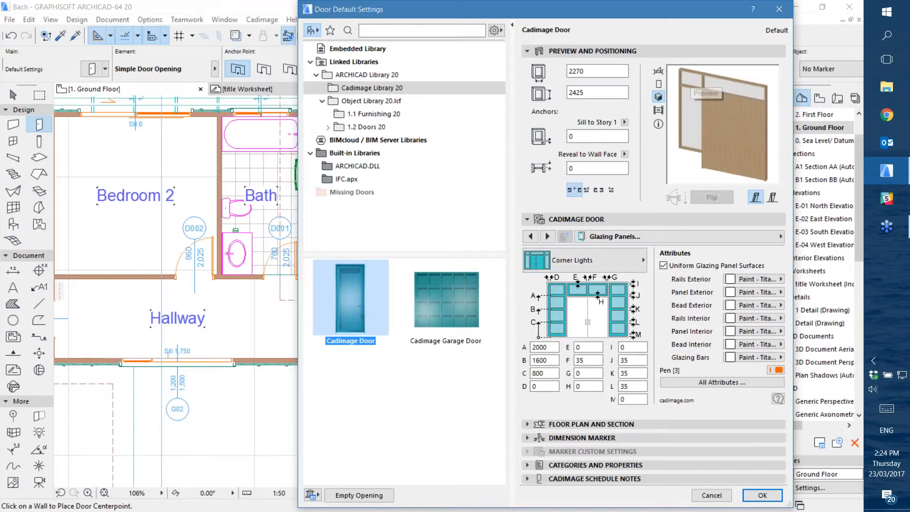
click(588, 262)
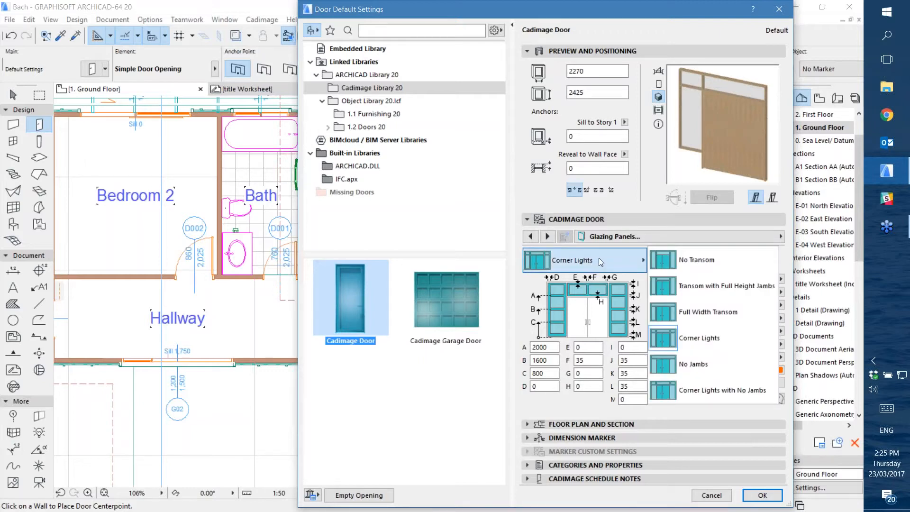
click(701, 365)
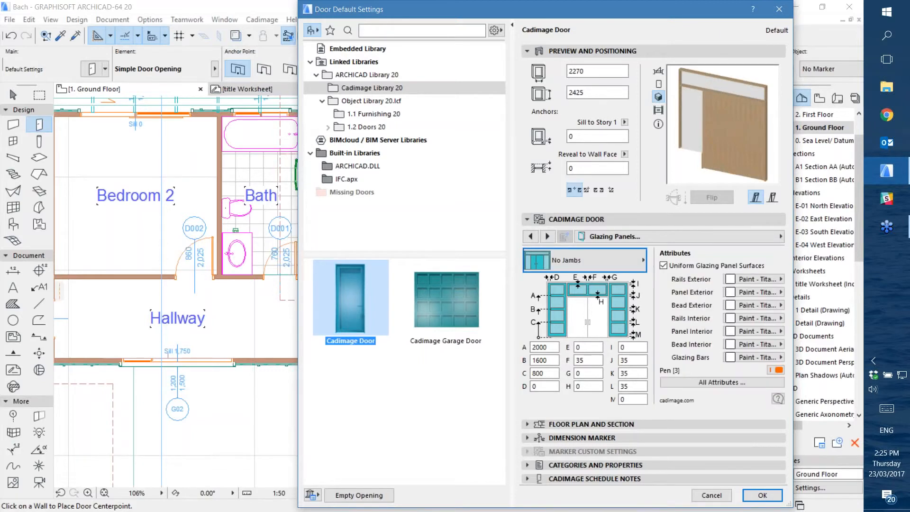
click(598, 260)
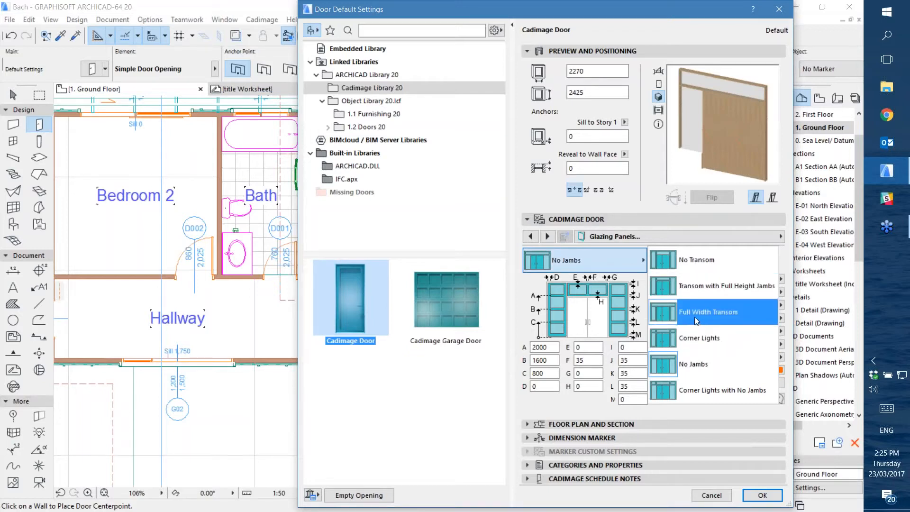
click(696, 318)
click(618, 269)
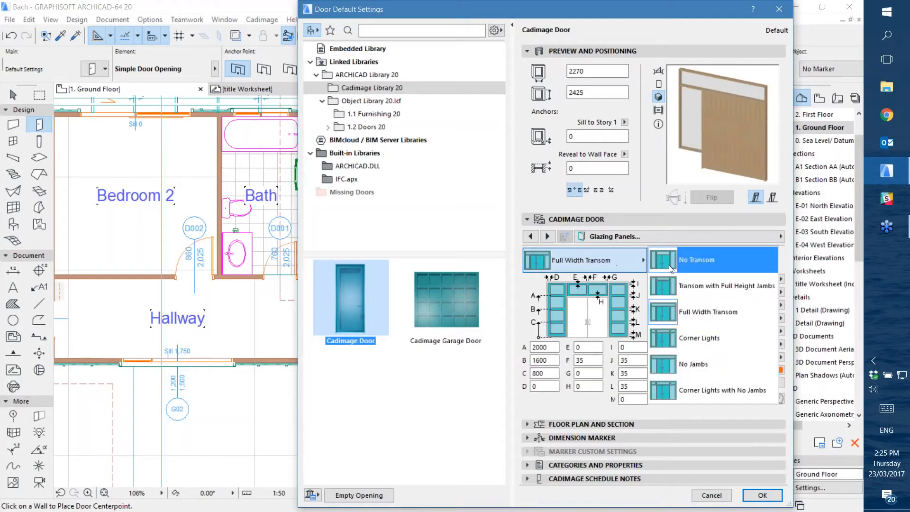
click(697, 262)
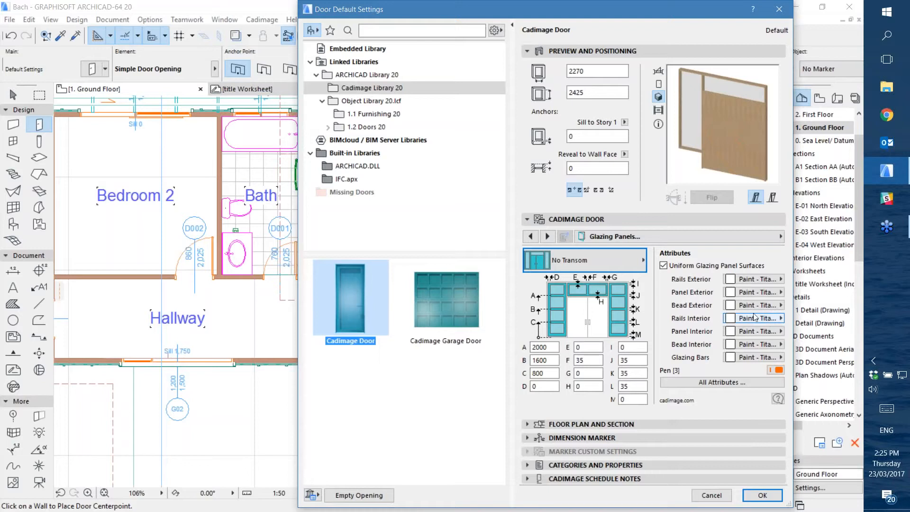
click(596, 261)
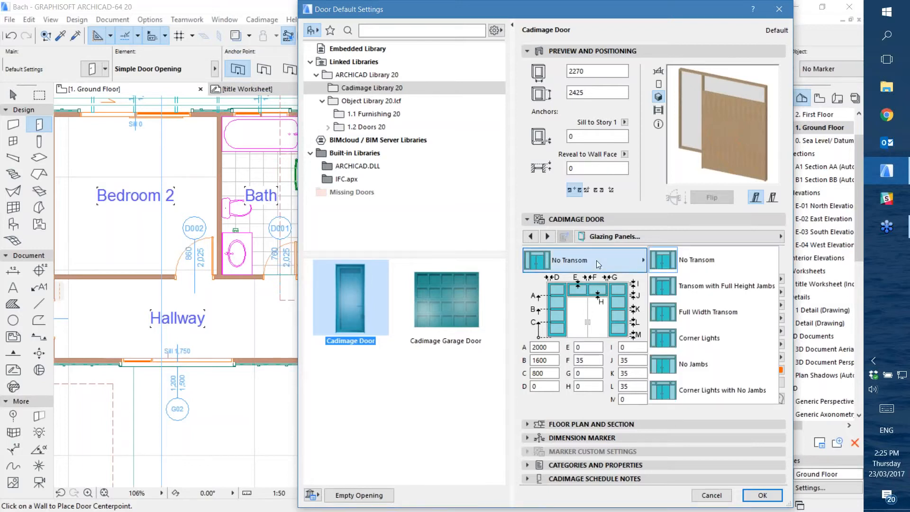
click(596, 260)
On the Sidelight Panels page, change the left sidelight's single panel to Awning
click(605, 238)
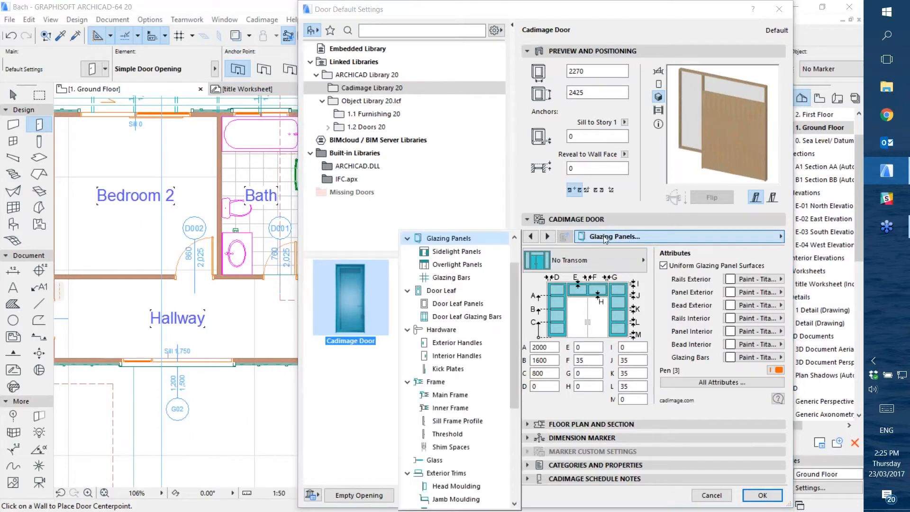
click(457, 252)
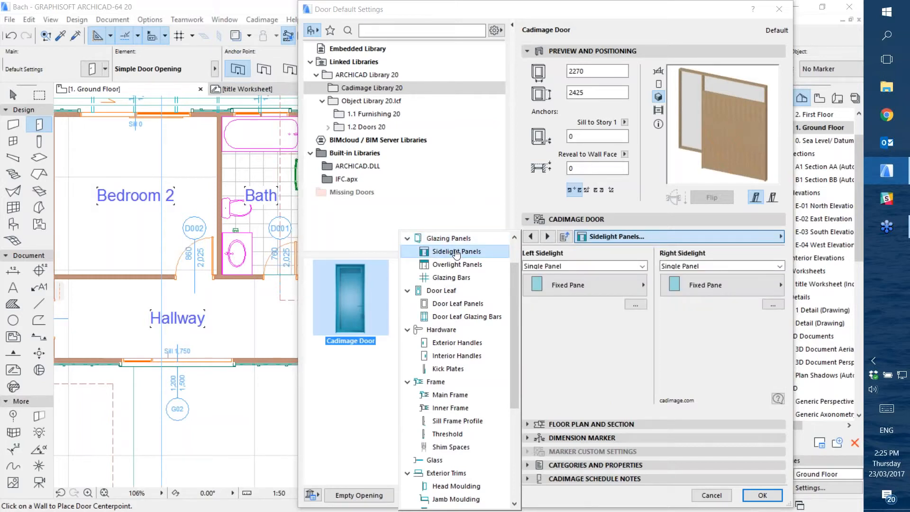
click(579, 326)
click(581, 286)
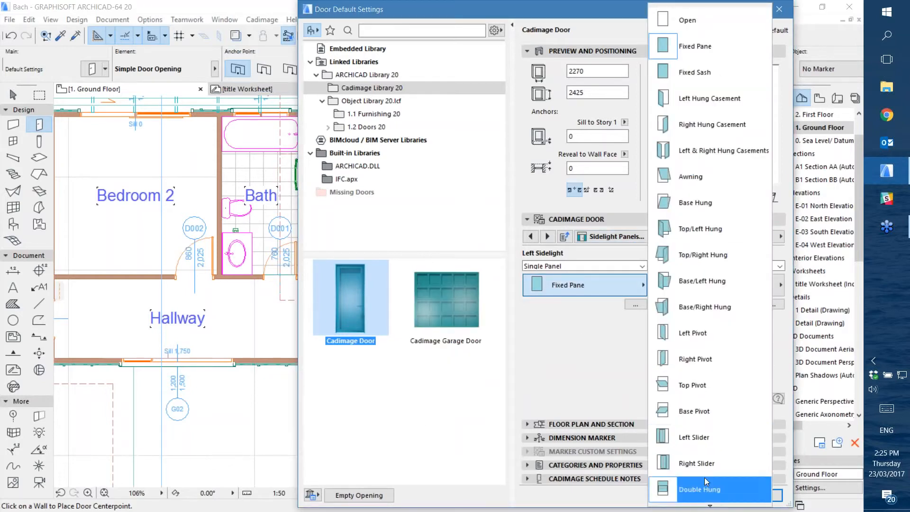
scroll(713, 496, down, 5)
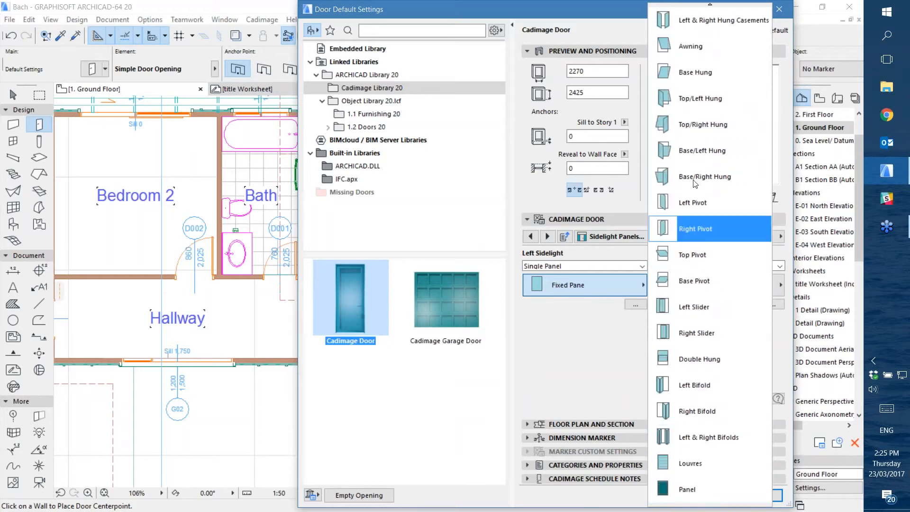
click(692, 47)
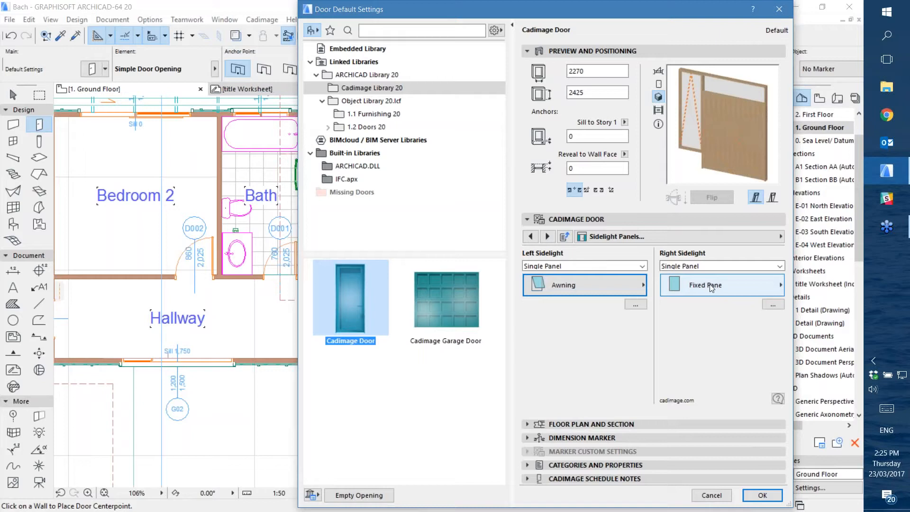
On the Overlight Panels page, change the single main panel to Louvres
click(611, 237)
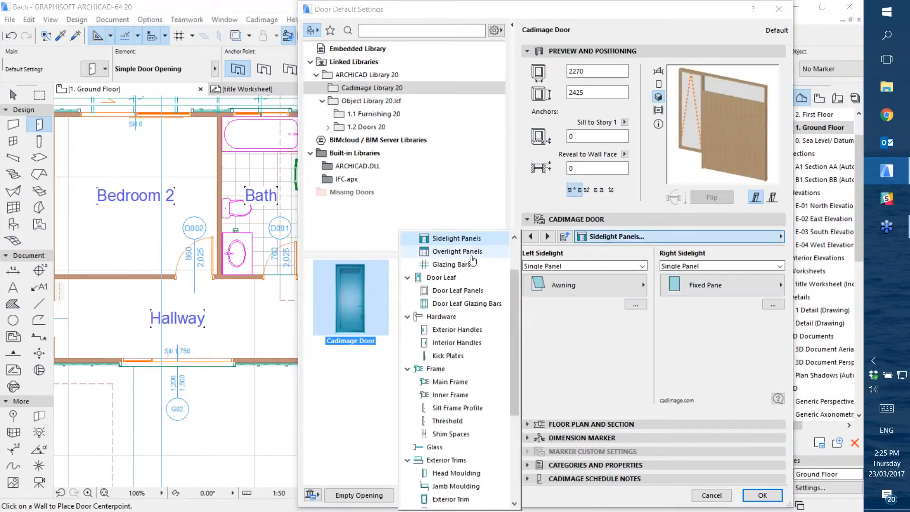
click(458, 252)
click(573, 288)
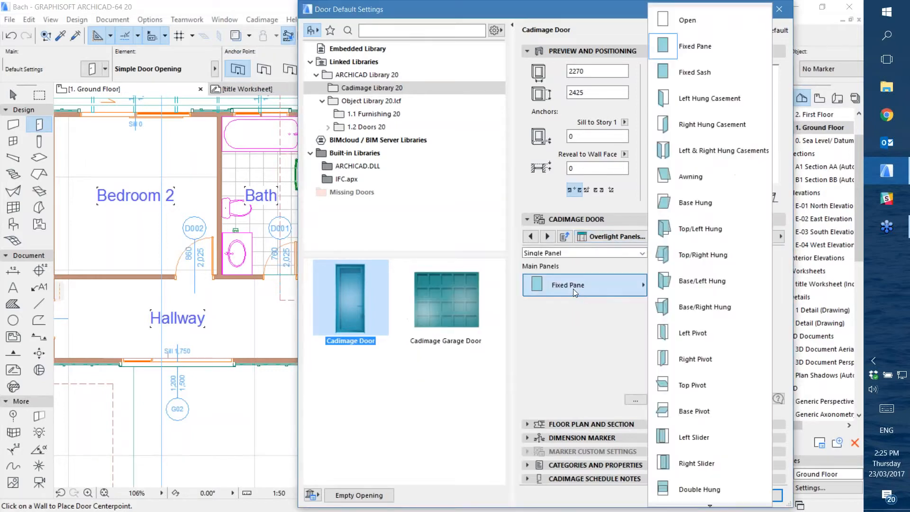
scroll(706, 469, down, 5)
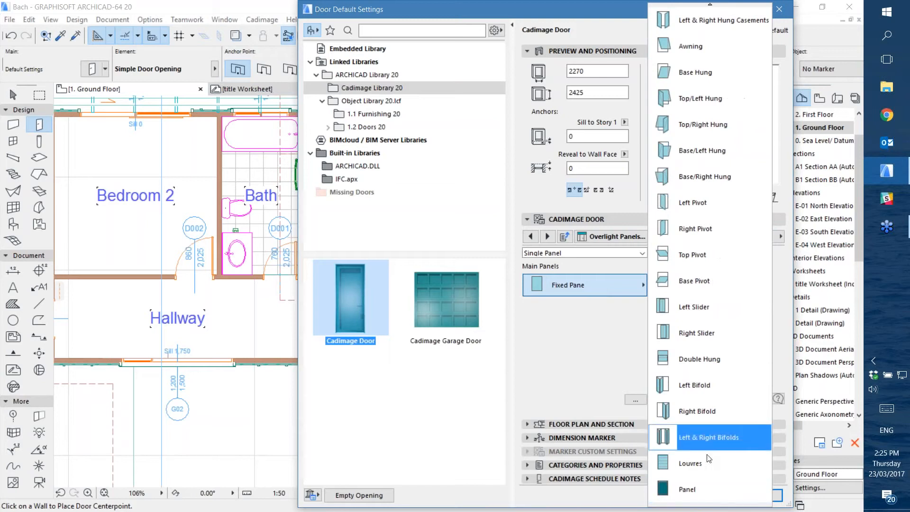
click(702, 467)
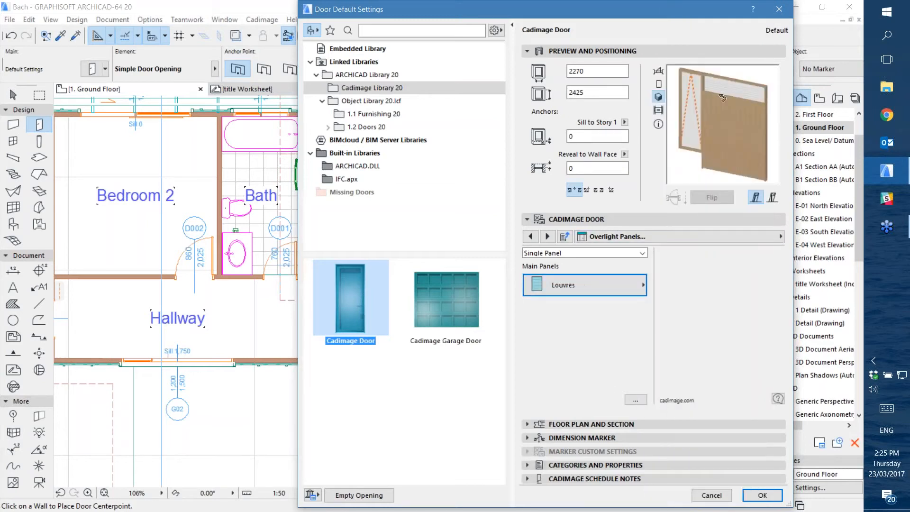
Review the Glazing Bars page, and on the Door Leaf page try designs 1 - B and 1 - N before settling on 1 - M
click(610, 237)
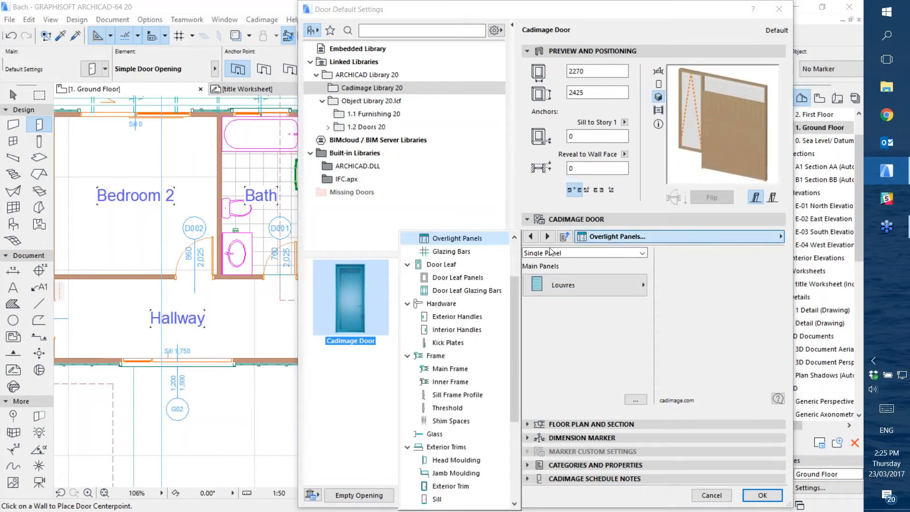
click(446, 252)
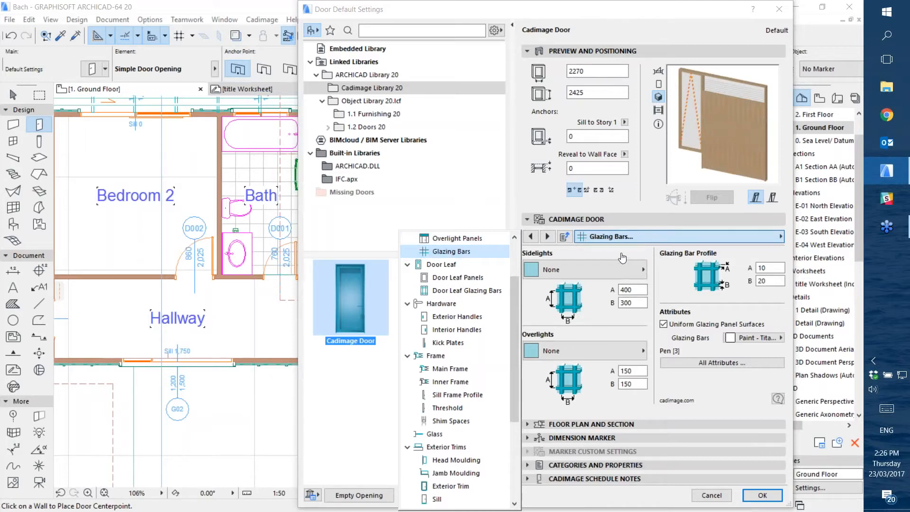
click(592, 236)
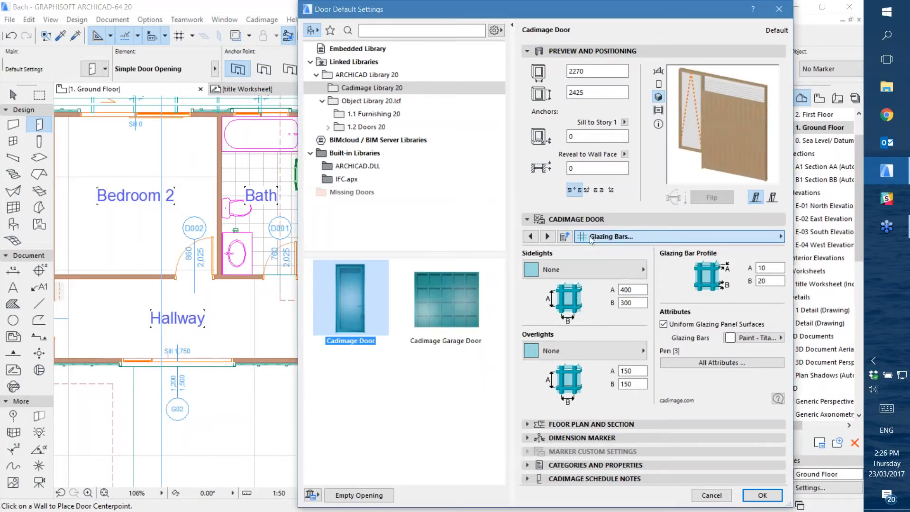
click(596, 237)
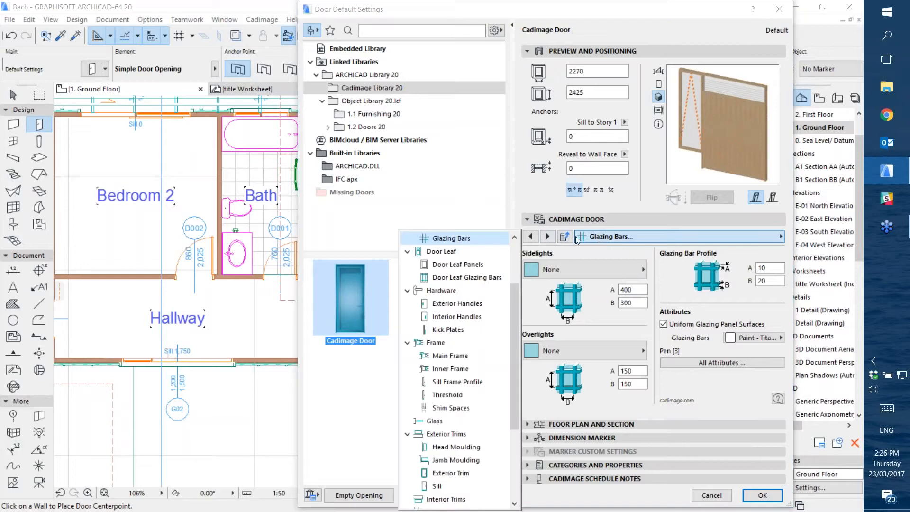
click(430, 255)
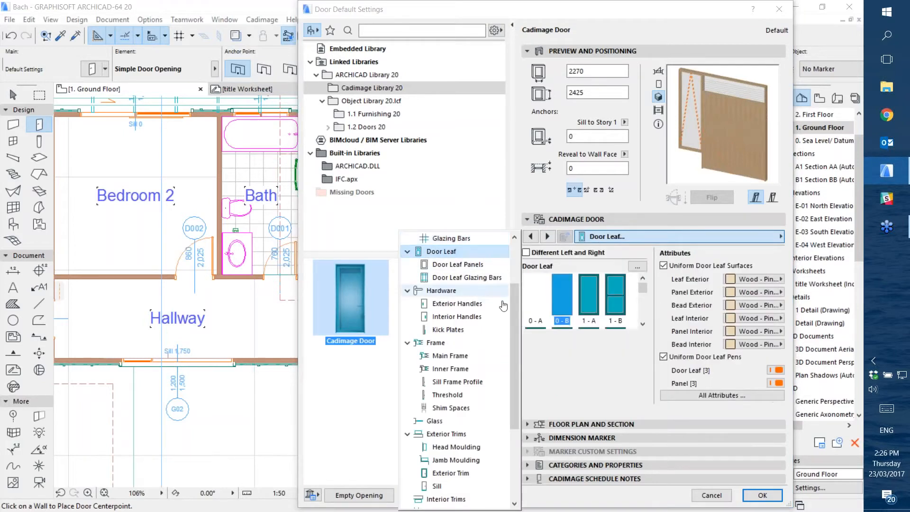
click(606, 303)
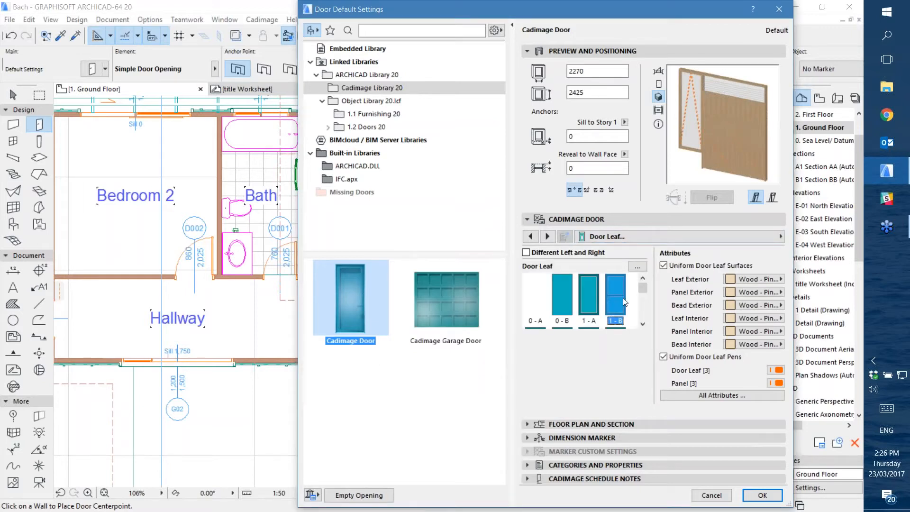
drag(641, 289, 644, 298)
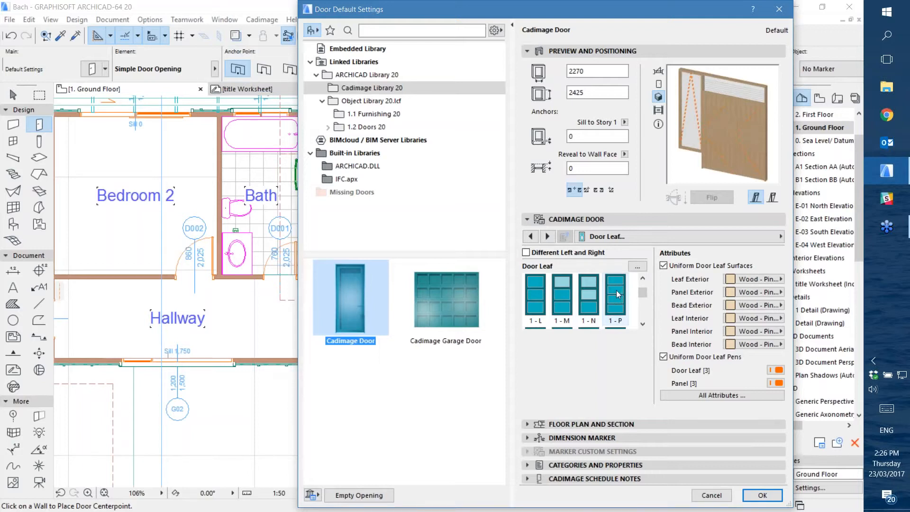
click(590, 294)
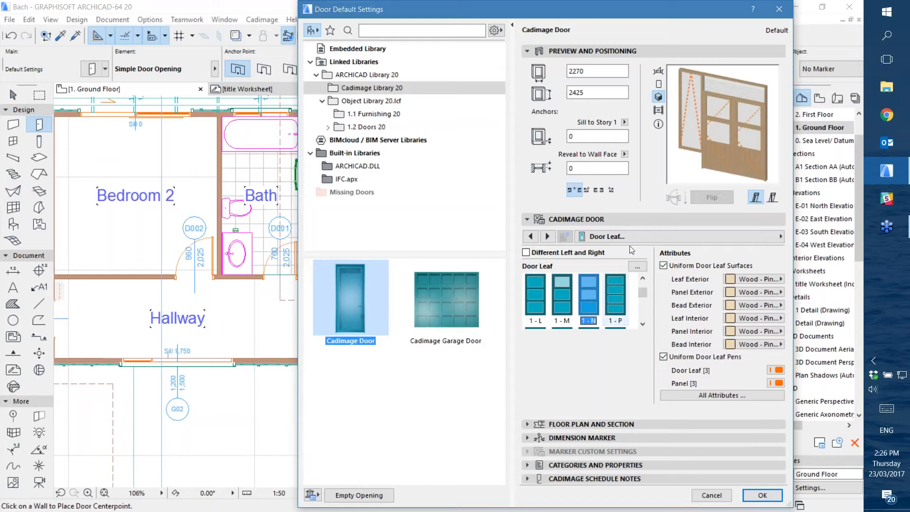
click(562, 298)
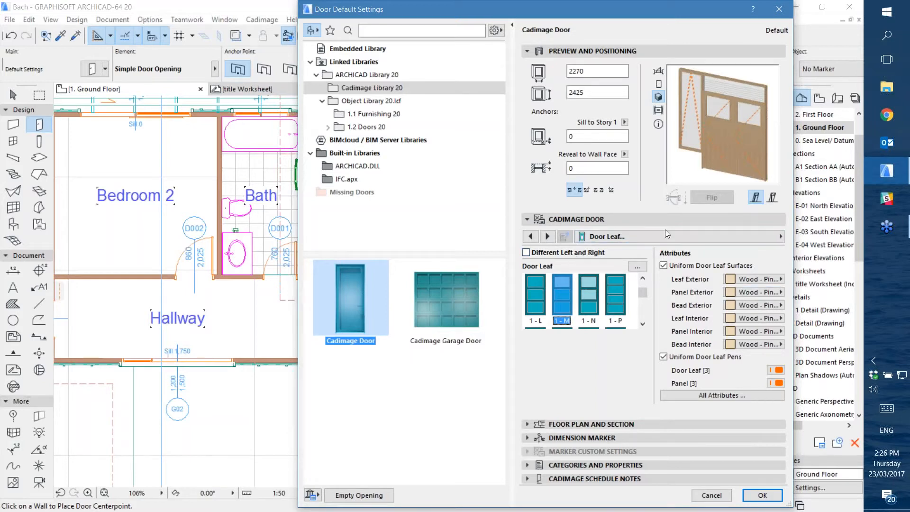
On the Door Leaf Panels page, try the Bevel 1 panel insert and settle on Tongue and Groove
click(635, 238)
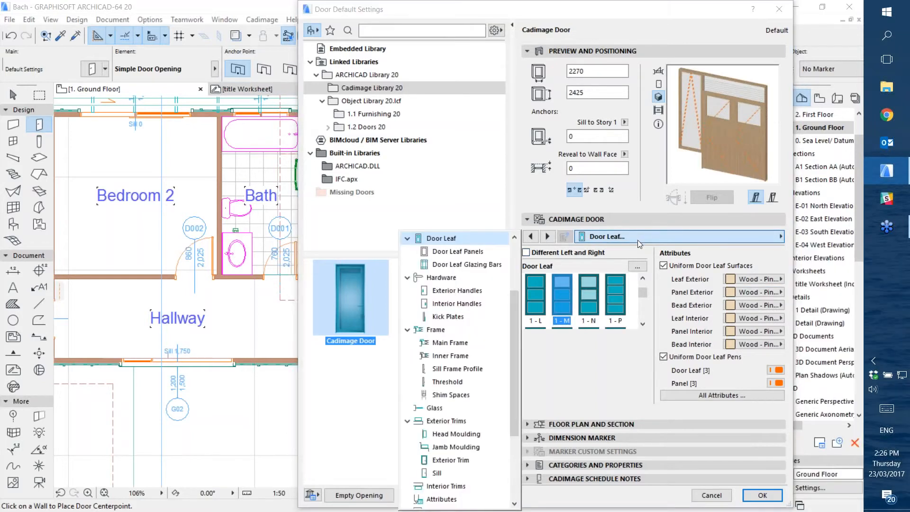
click(457, 251)
click(572, 364)
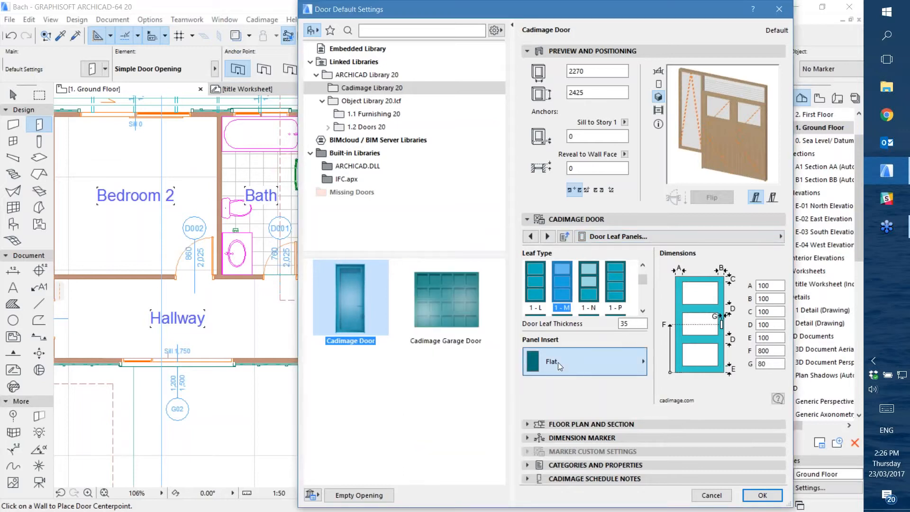
click(558, 362)
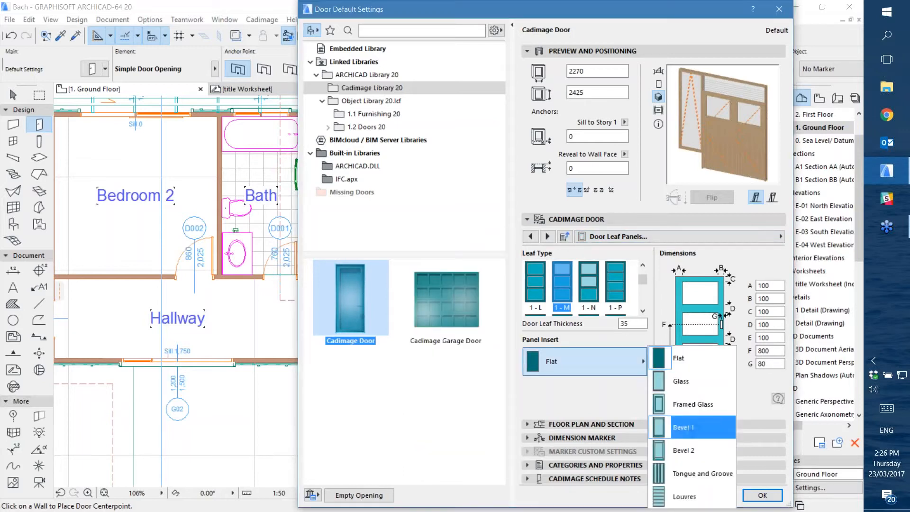
click(692, 427)
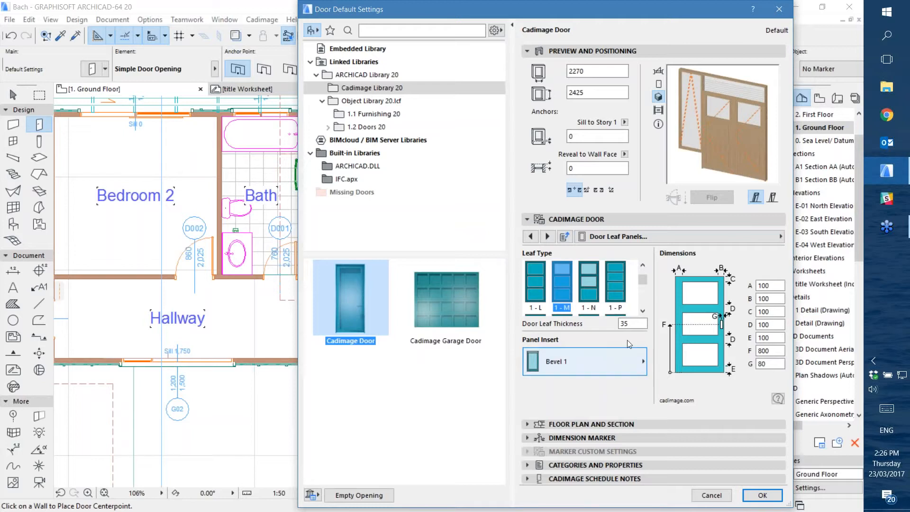
click(588, 369)
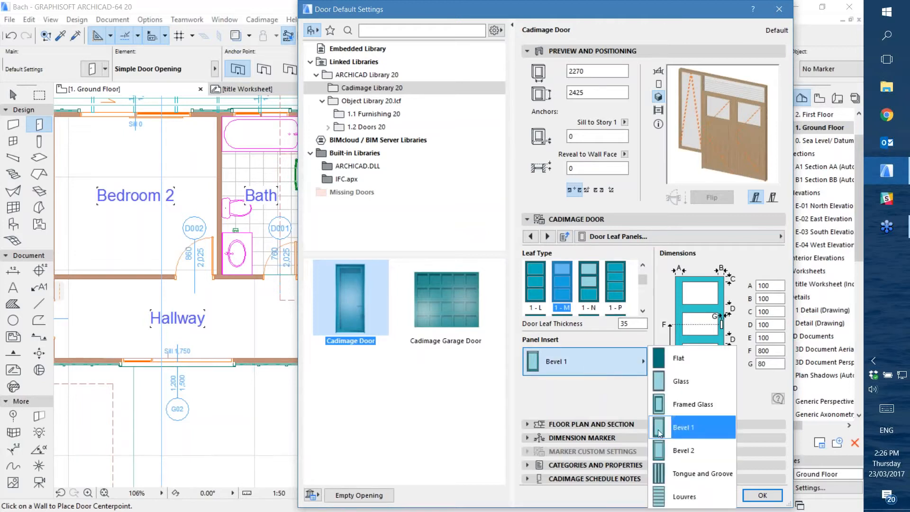
click(691, 476)
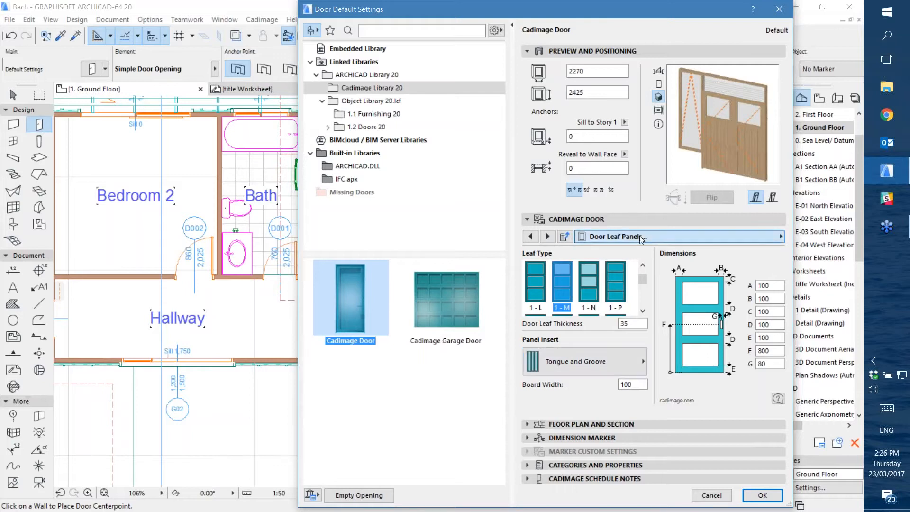
In the Hardware settings, set the exterior handle to D-Pull with a Rectangular Plate
click(616, 236)
click(436, 268)
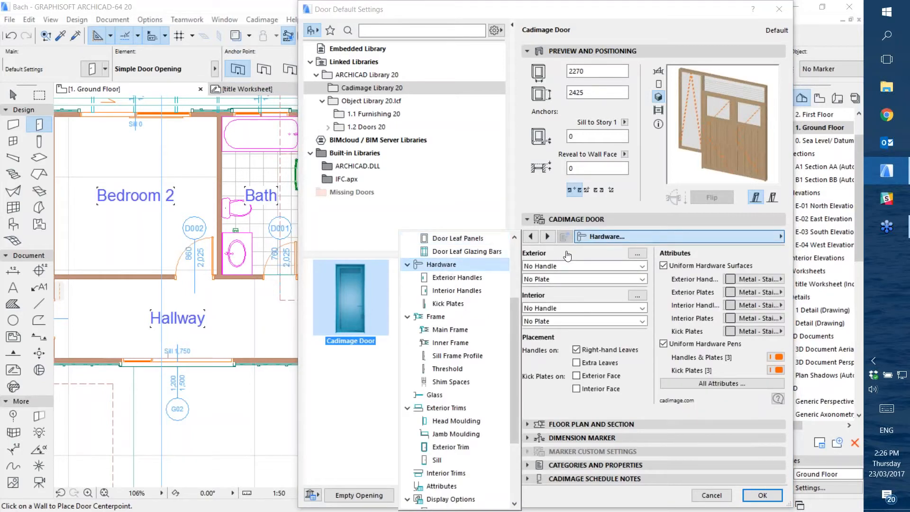
click(609, 402)
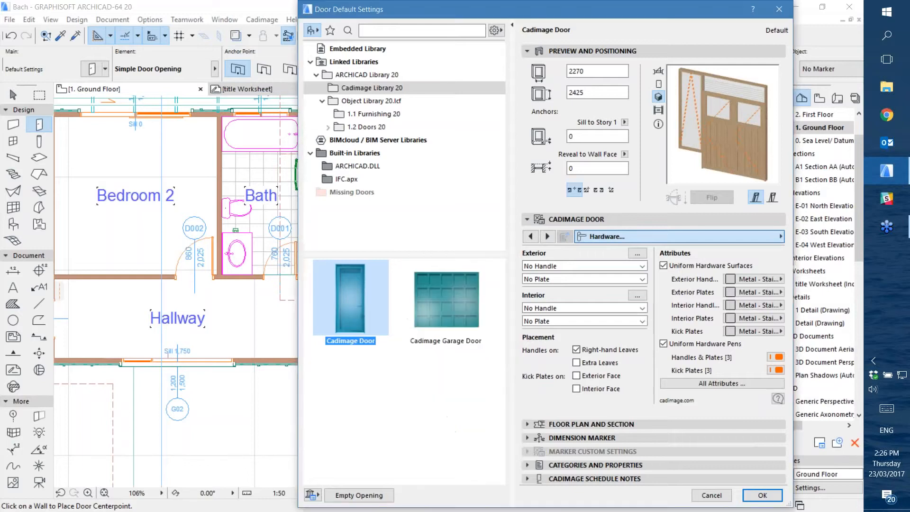
click(637, 254)
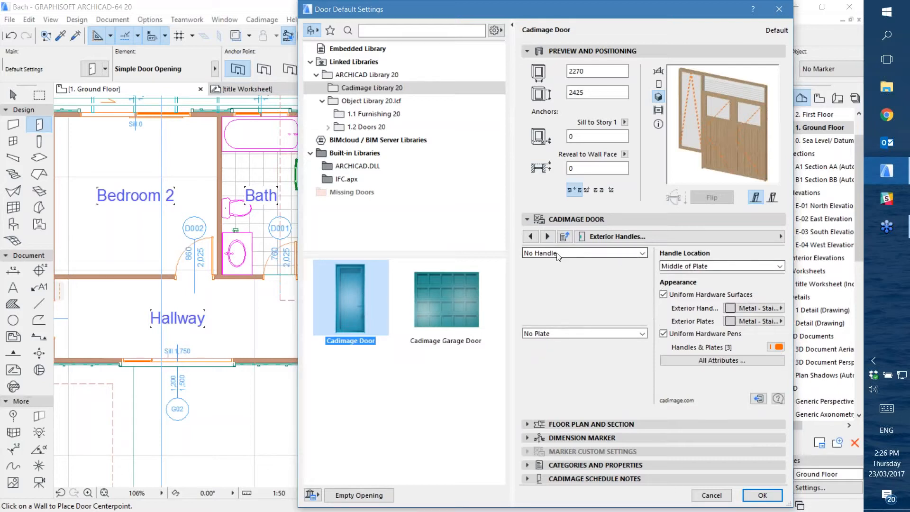
click(588, 258)
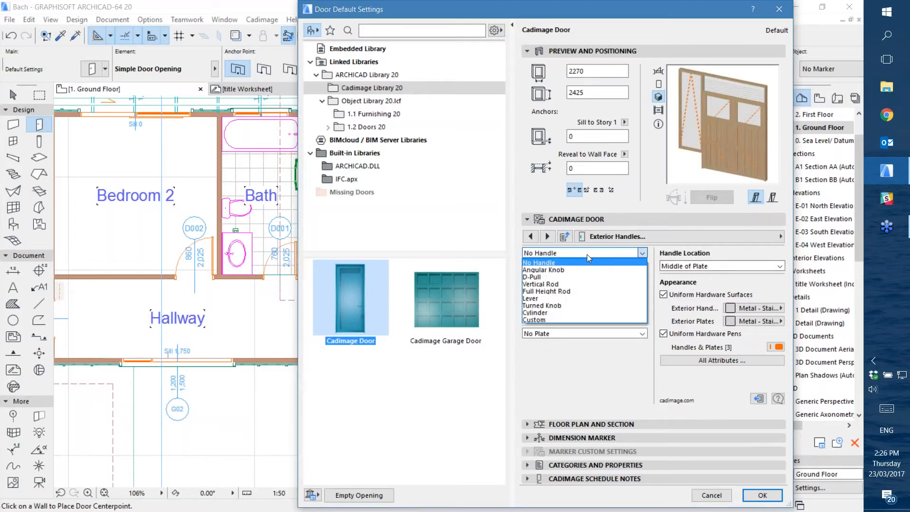
click(536, 284)
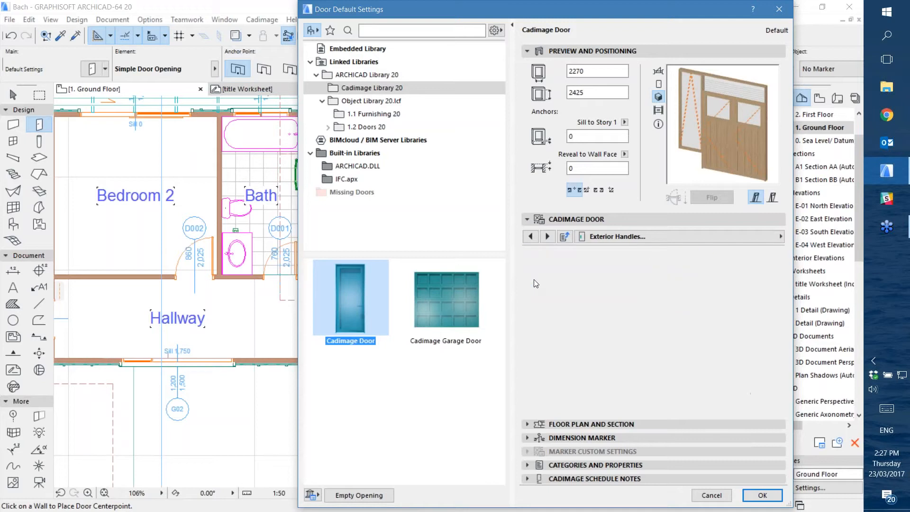
click(547, 333)
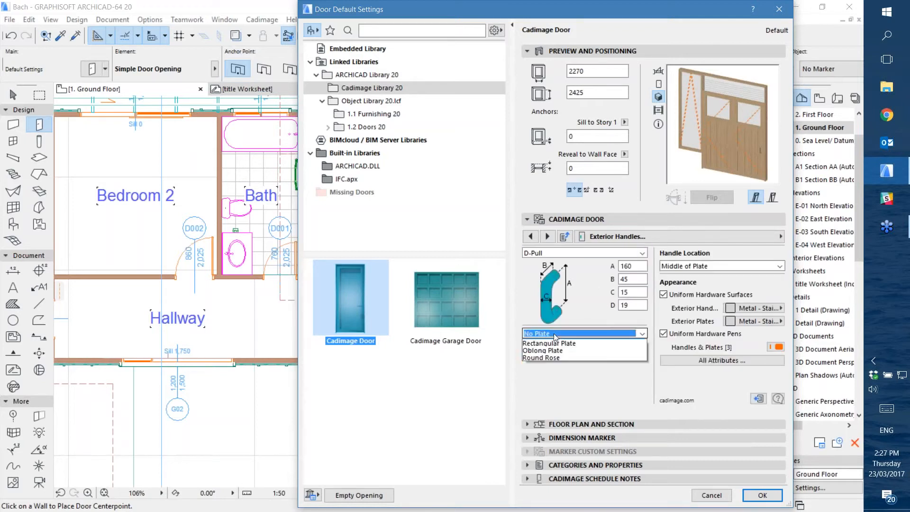
click(556, 349)
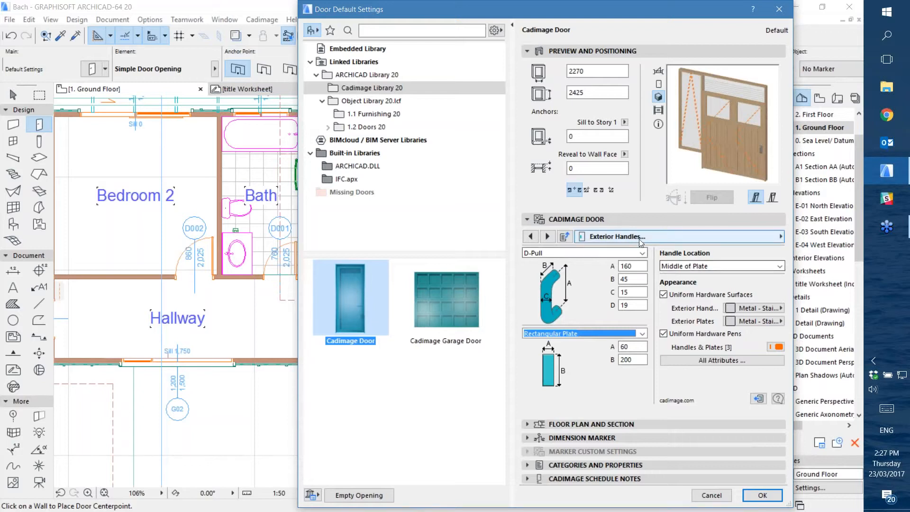
On the Interior Handles page, choose the D-Pull Handle with a Rectangular Plate
click(664, 236)
click(453, 254)
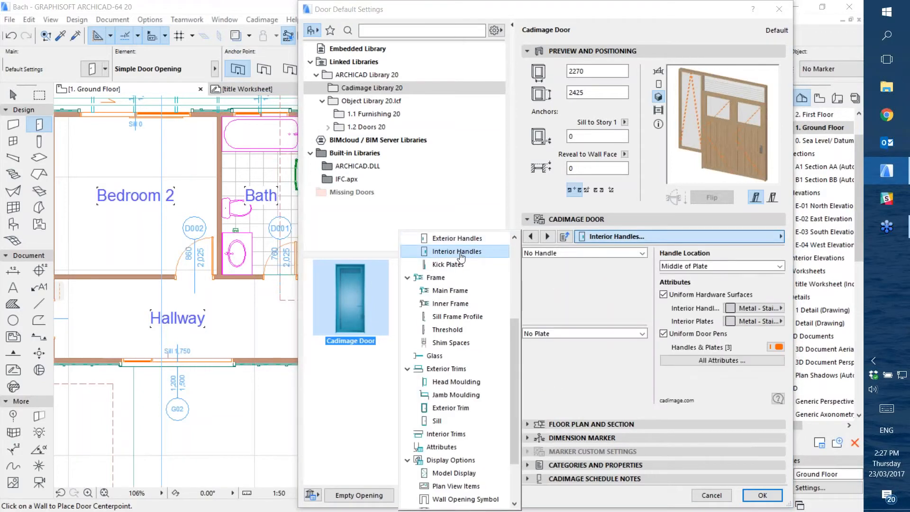
click(531, 253)
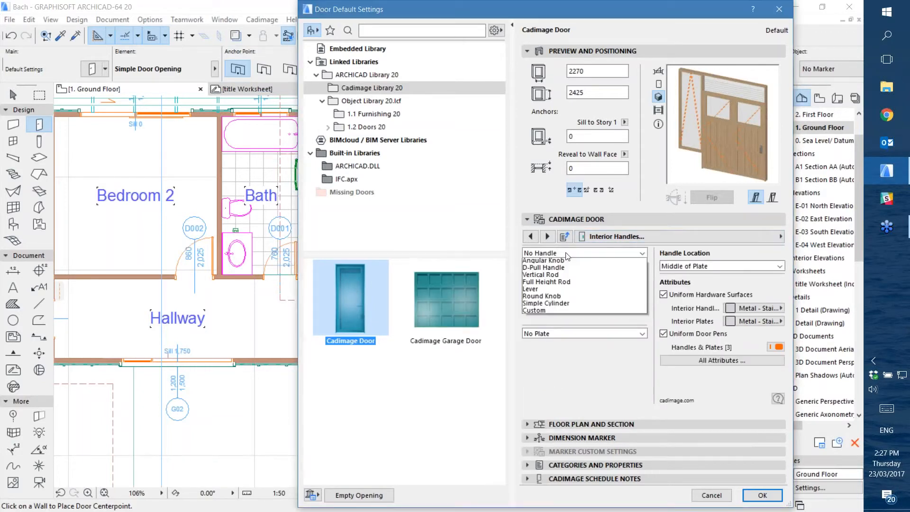
click(560, 277)
click(564, 333)
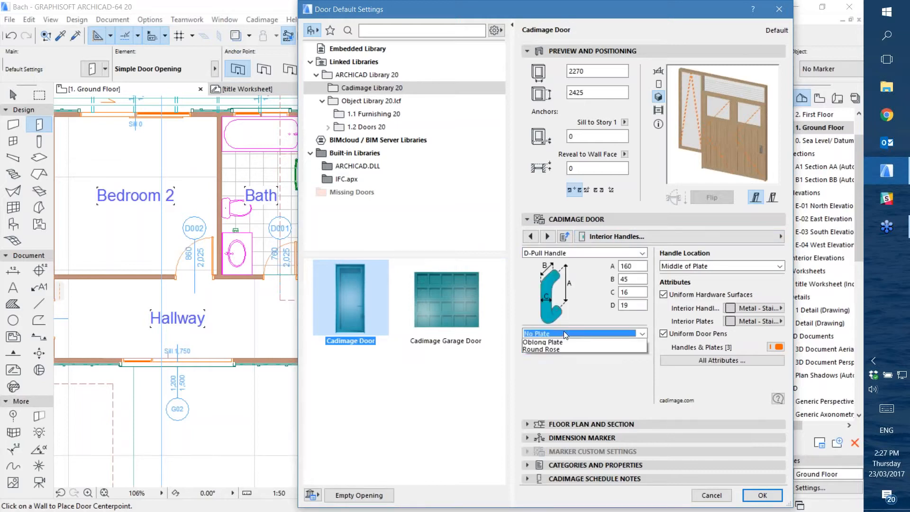
click(542, 351)
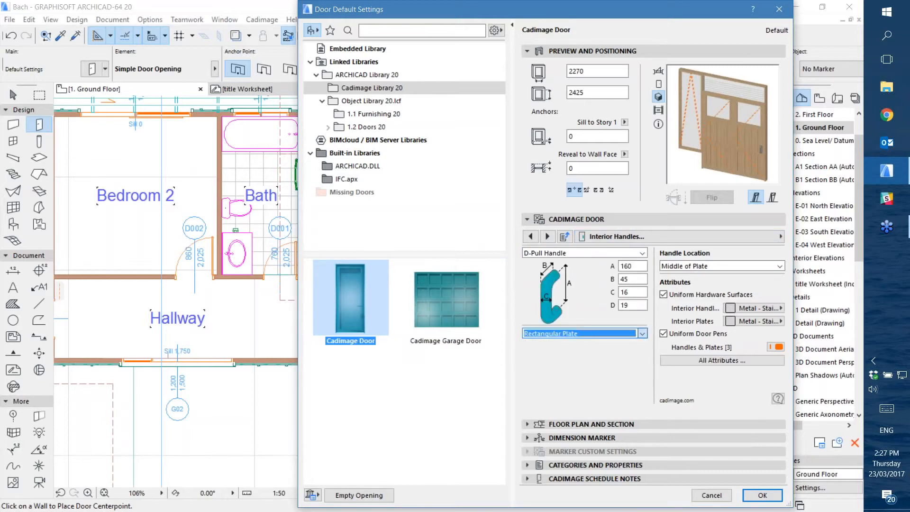
Review the Kick Plates, Frame, Main Frame, Sill Frame Profile and Glass pages of the door settings
click(647, 236)
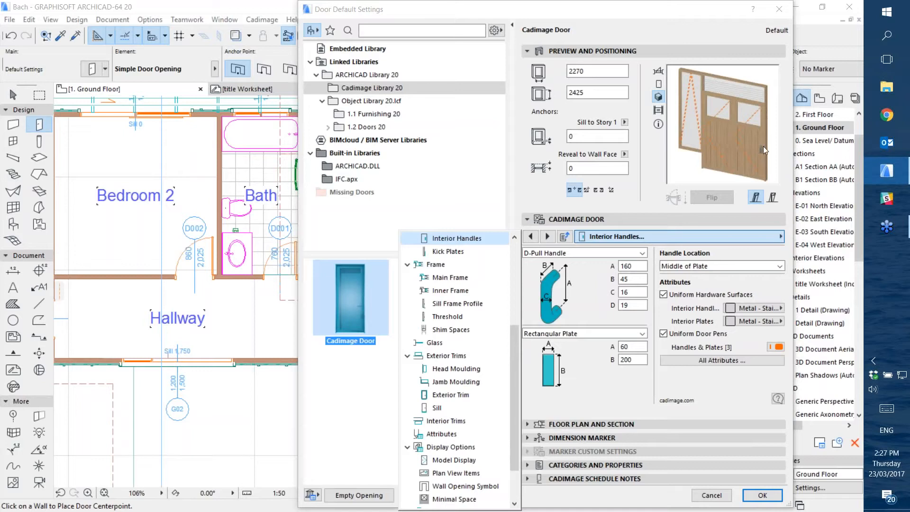
click(448, 251)
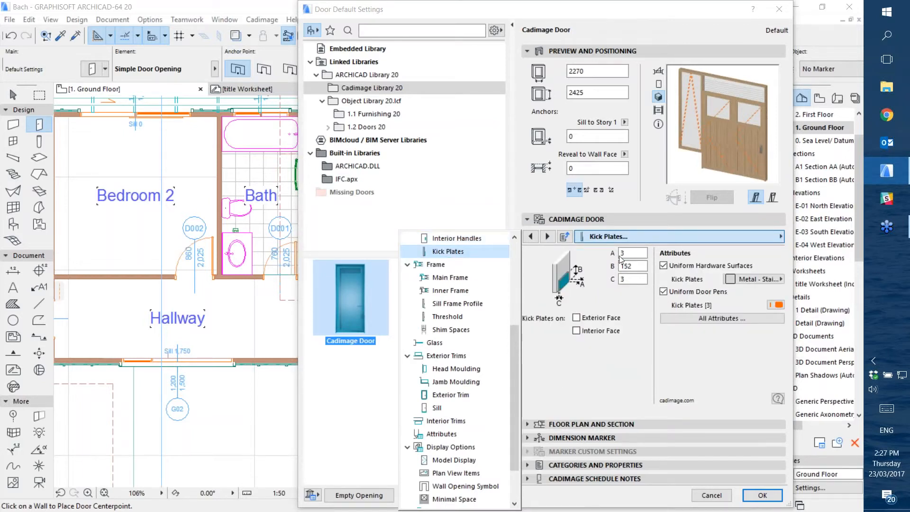
click(431, 266)
click(433, 278)
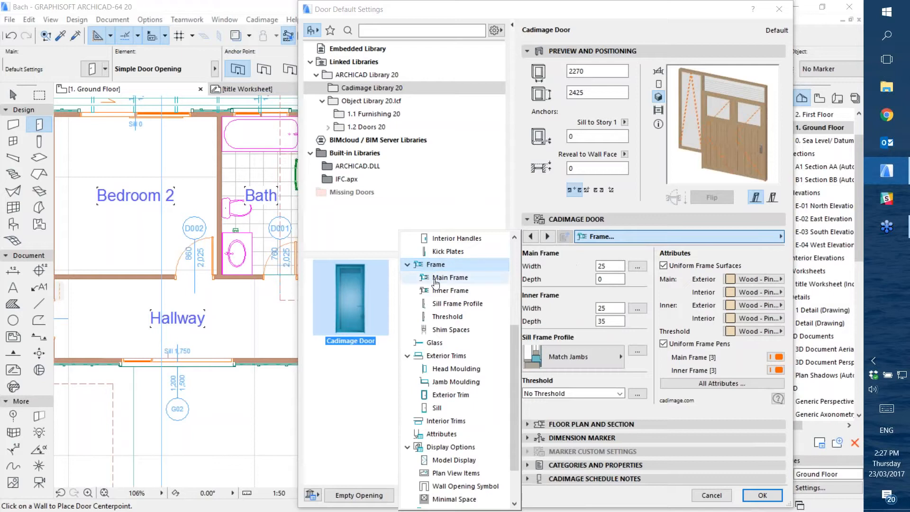
click(437, 290)
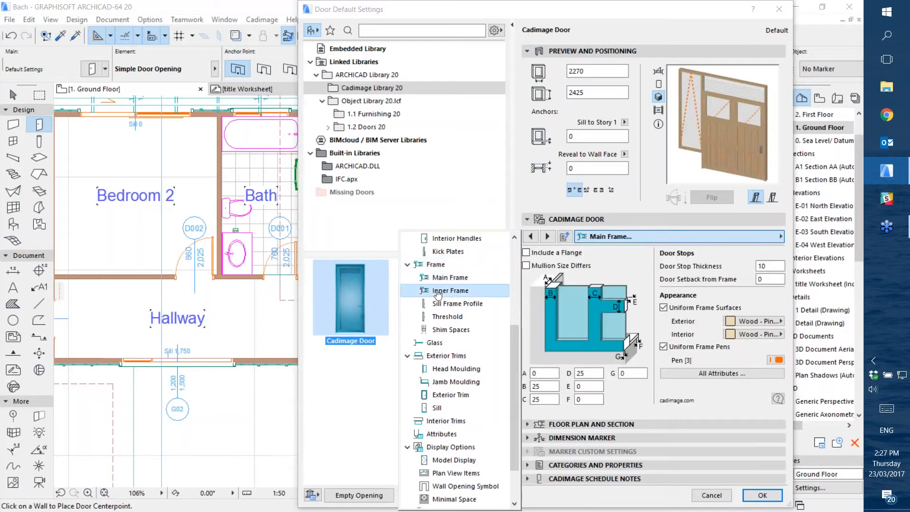
click(450, 306)
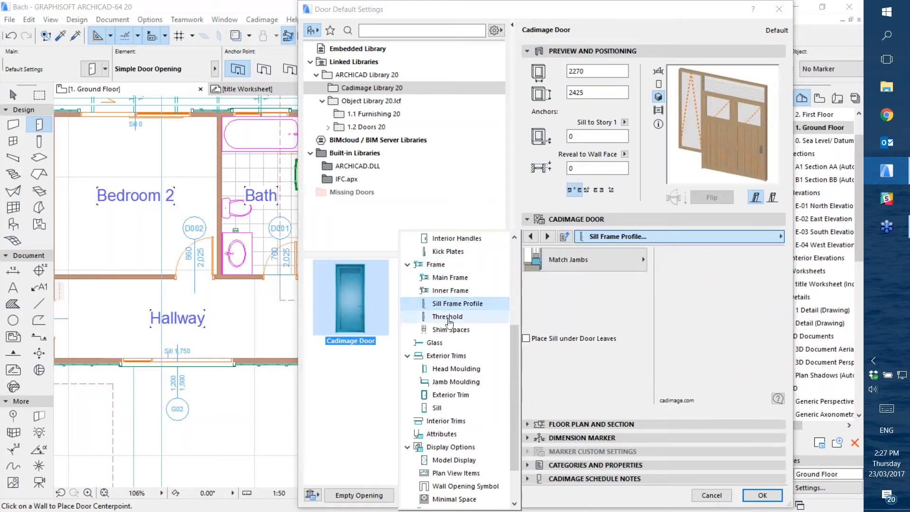
click(434, 344)
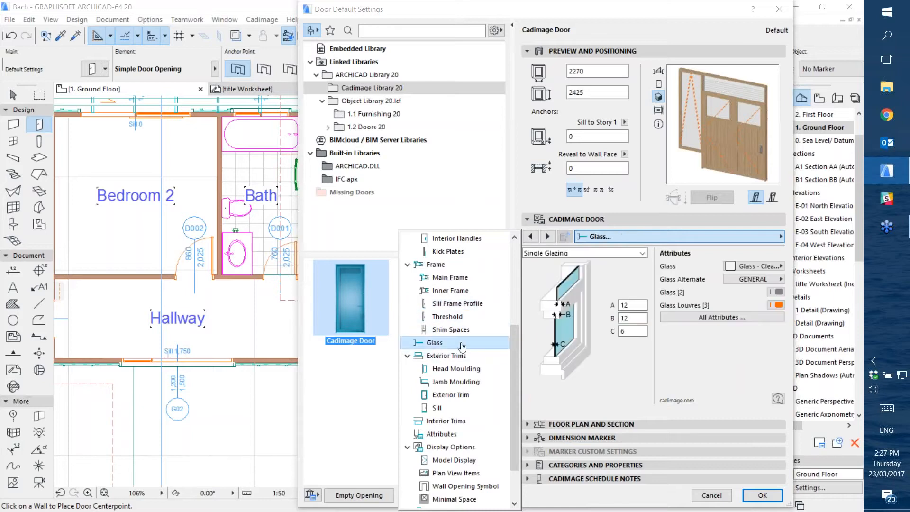
On the exterior trims' Head Moulding page, set the head trim to Colonial Profile
scroll(460, 348, down, 1)
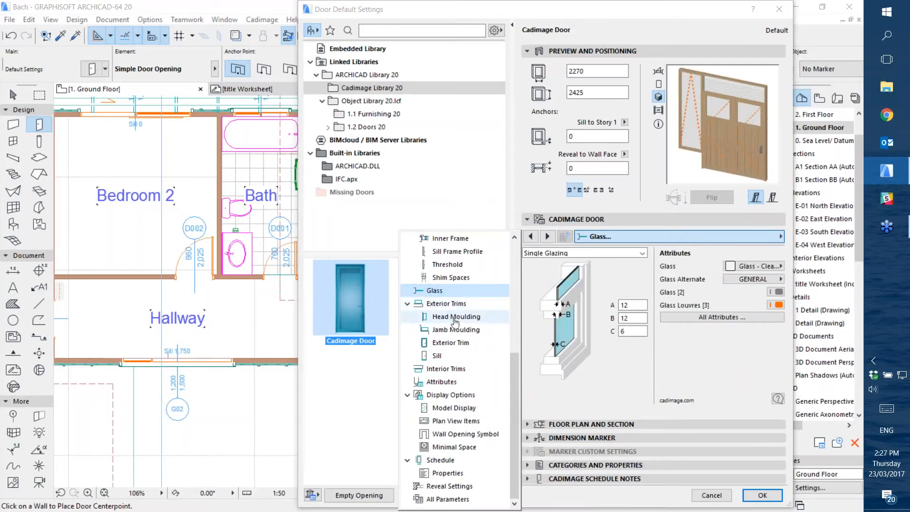
click(437, 356)
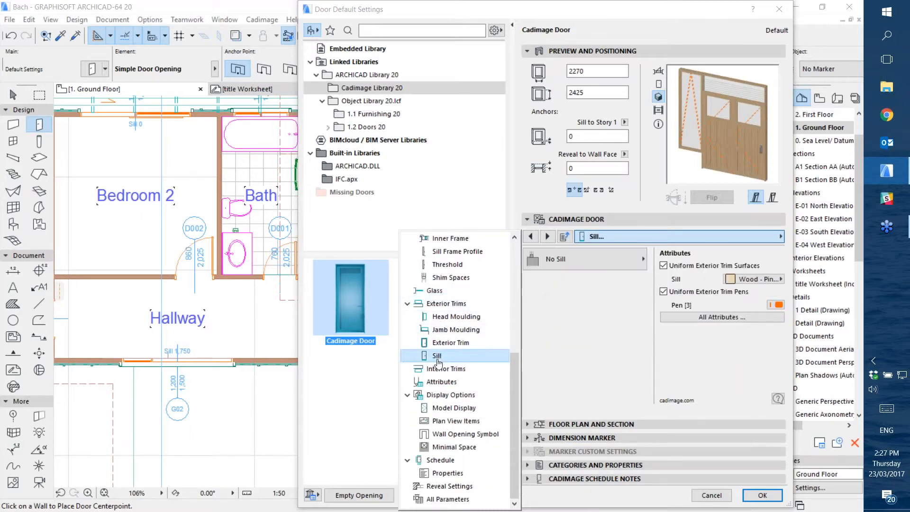
click(457, 316)
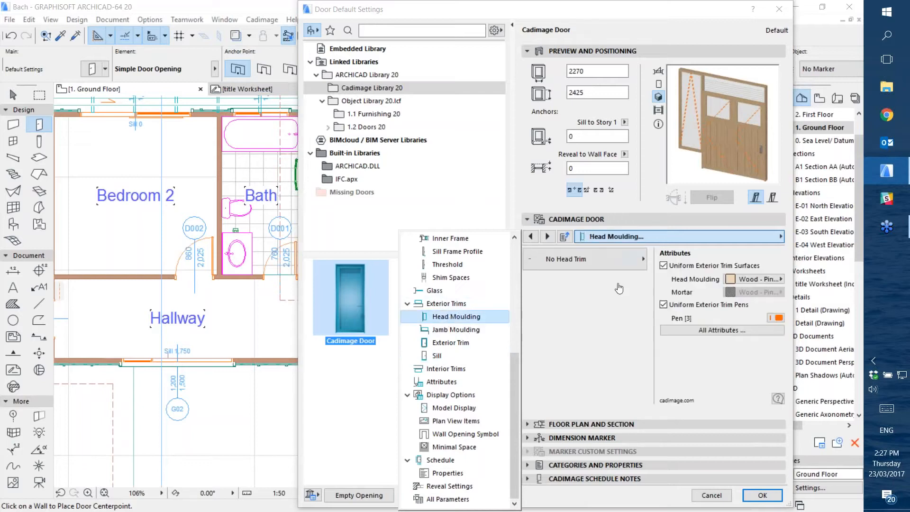
click(619, 257)
click(619, 257)
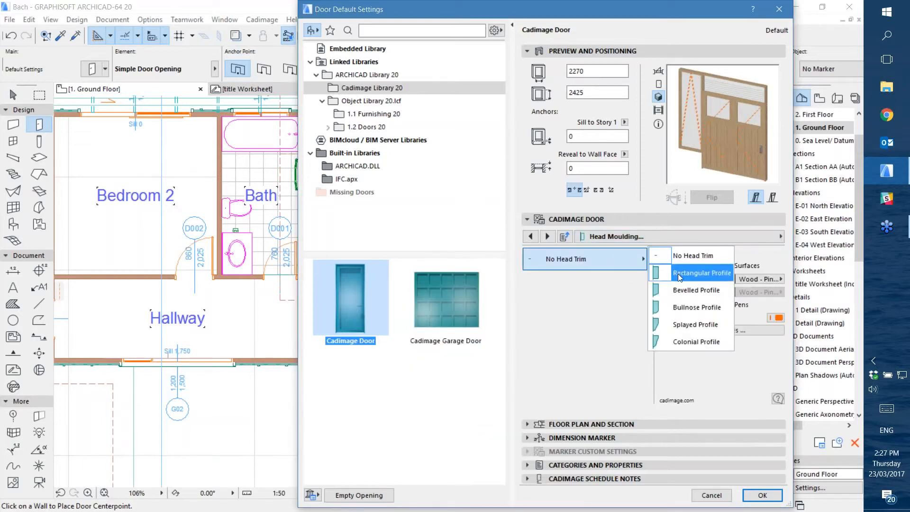
click(684, 342)
On the exterior trims' Sill page, set the door's sill to Sill Type 2
click(617, 237)
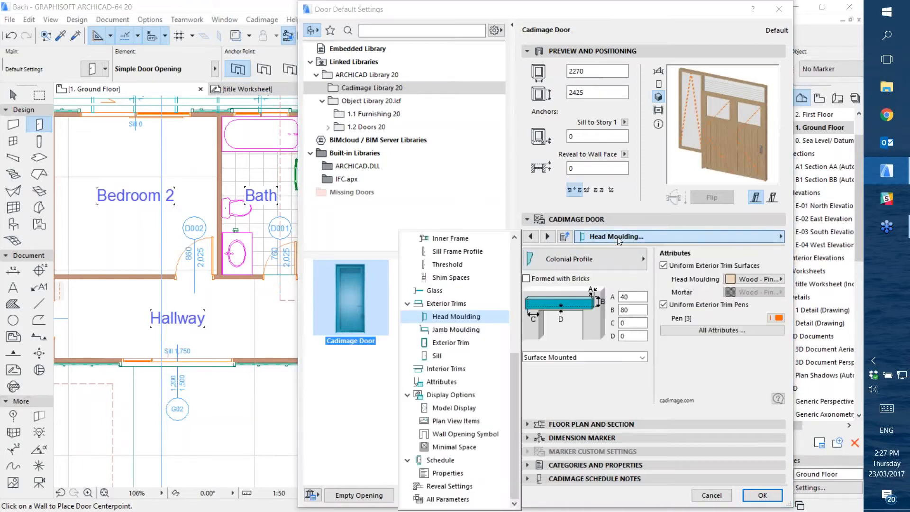
click(437, 355)
click(601, 261)
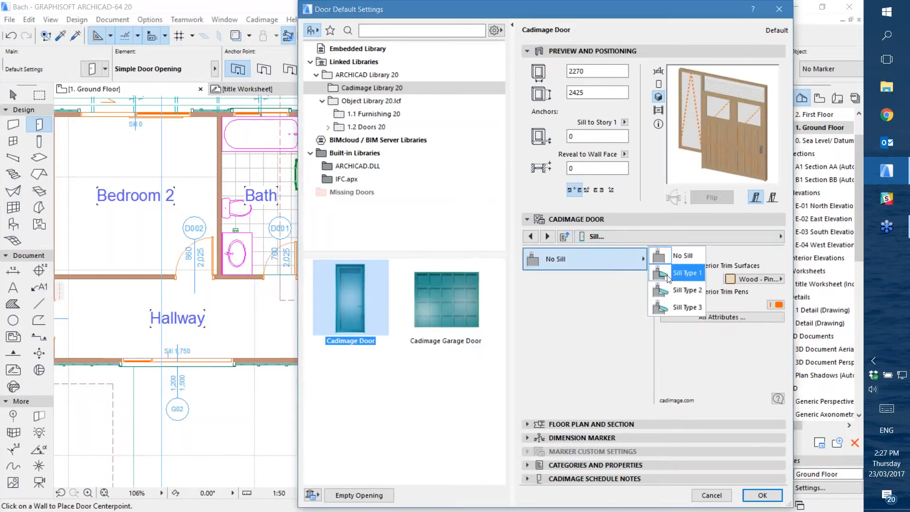
click(673, 289)
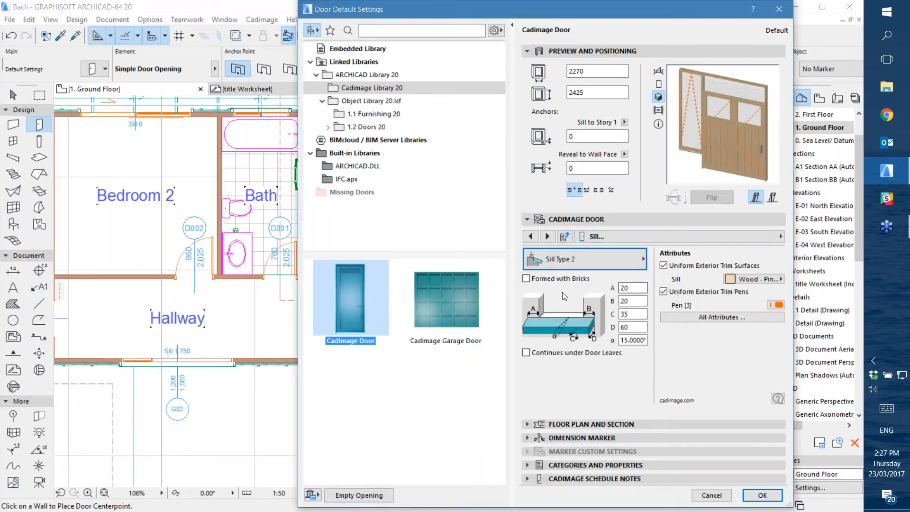
Review the Model Display, Plan View Items, Wall Opening Symbol and Minimal Space pages, including the available wall contour options
click(619, 238)
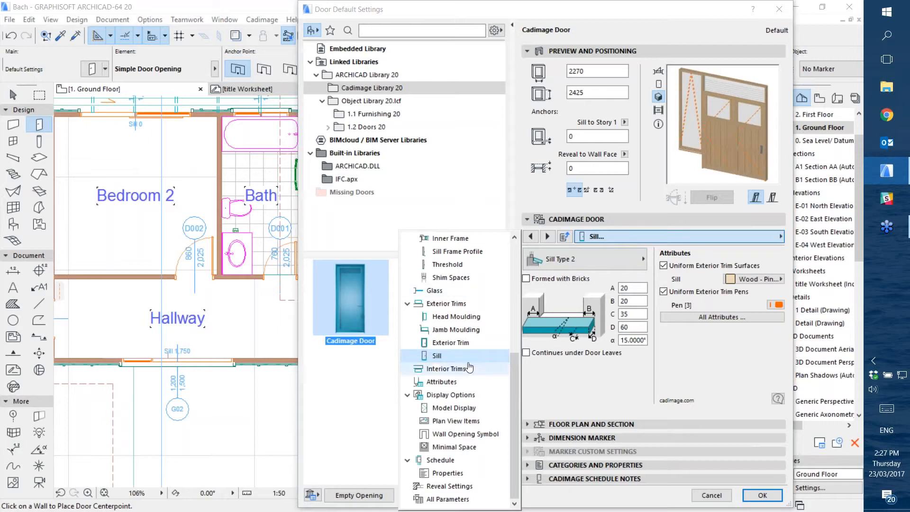
click(449, 394)
click(450, 409)
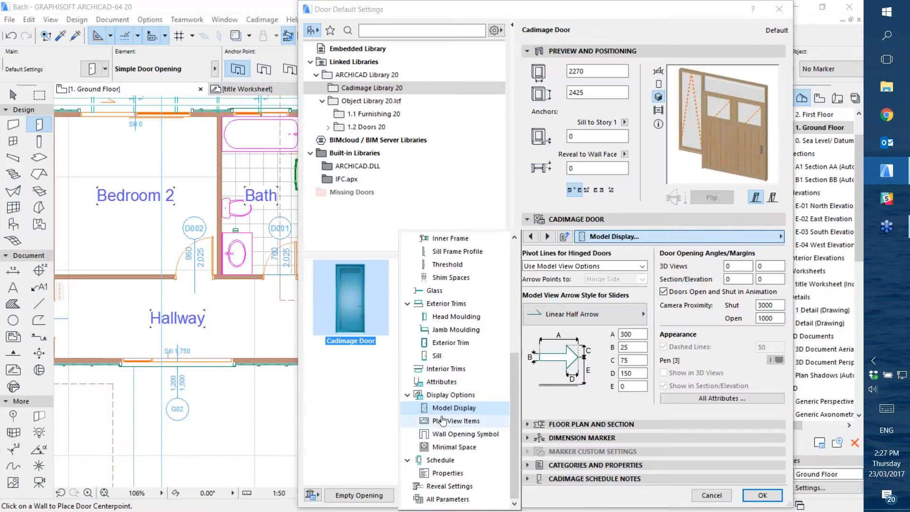
click(446, 422)
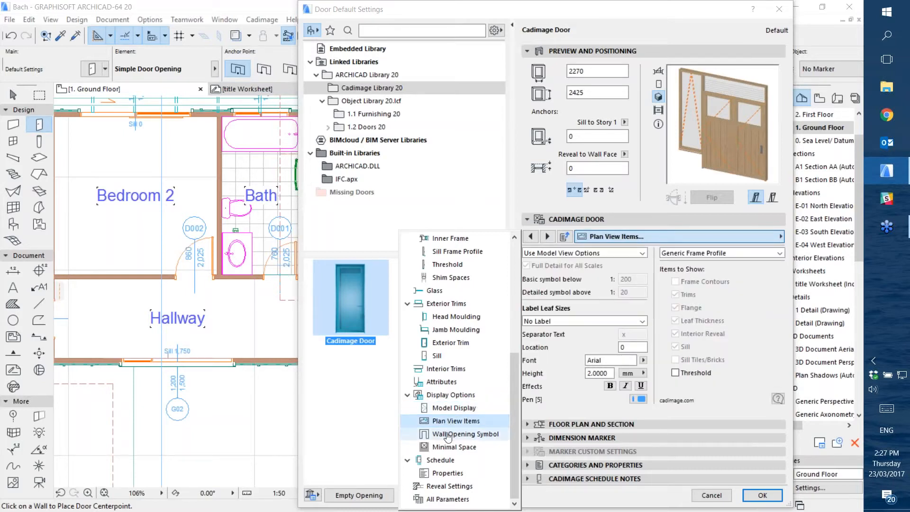
click(448, 434)
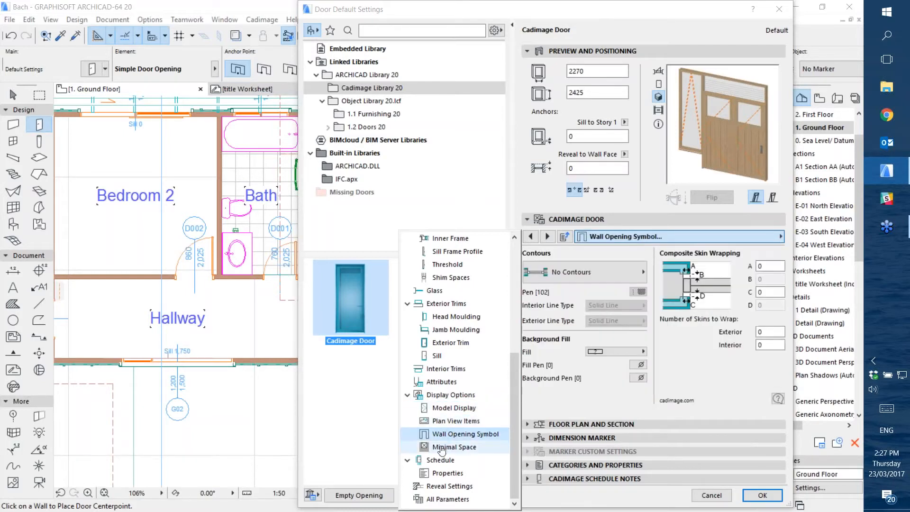
click(589, 273)
click(589, 273)
click(589, 272)
click(654, 235)
click(472, 444)
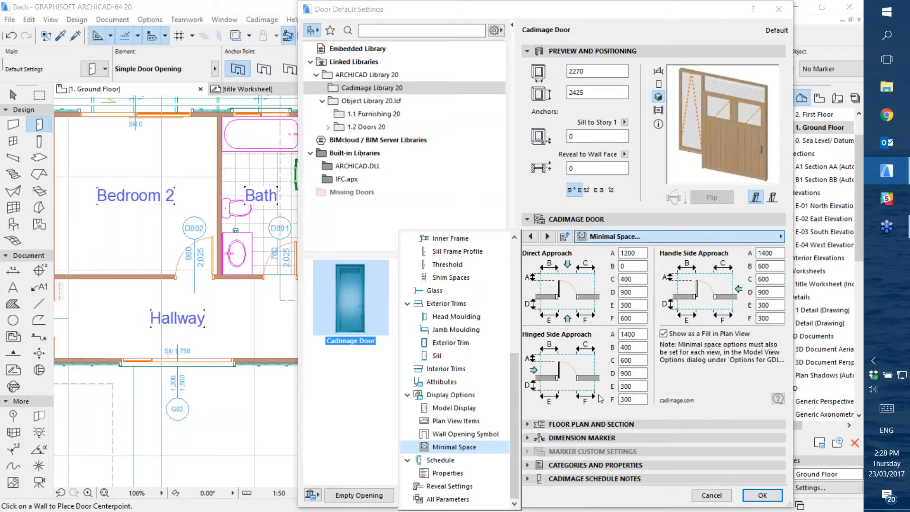
In Reveal Settings, try the reveal type with head and jamb depths, and switch back to the plain opening
click(440, 489)
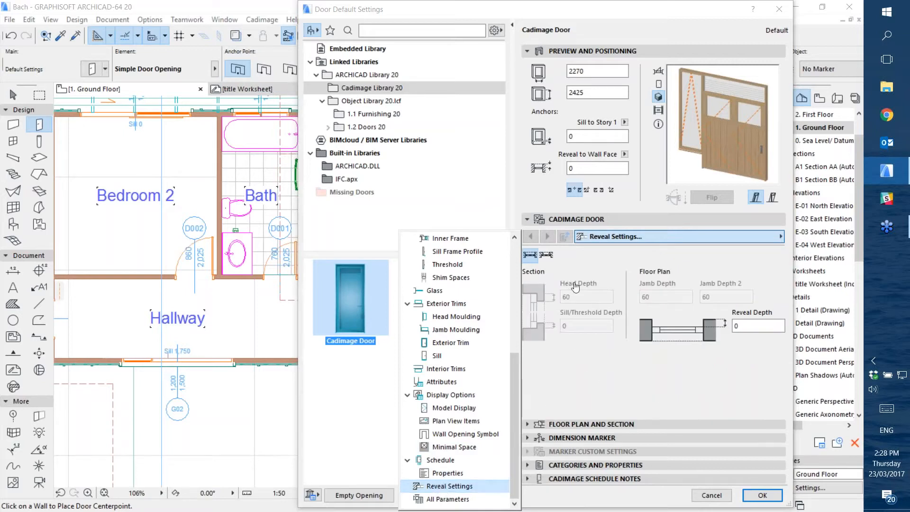
click(554, 258)
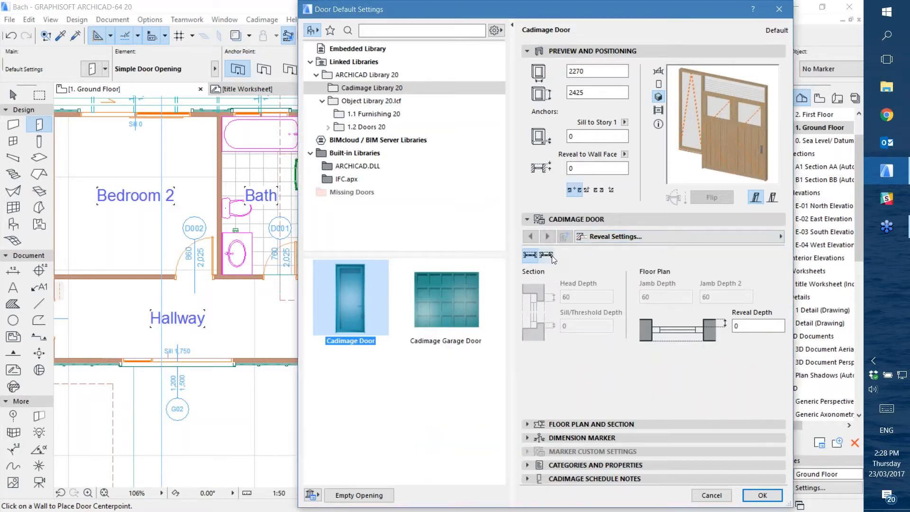
click(530, 255)
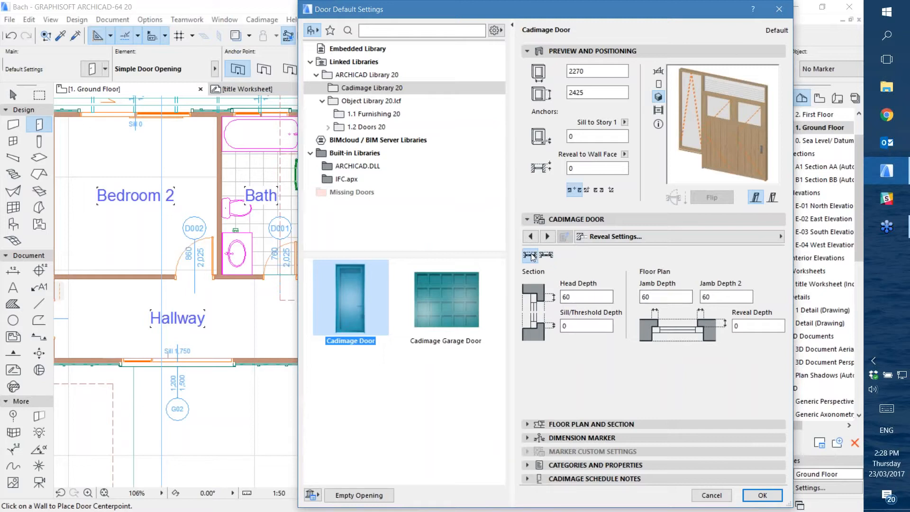
click(531, 254)
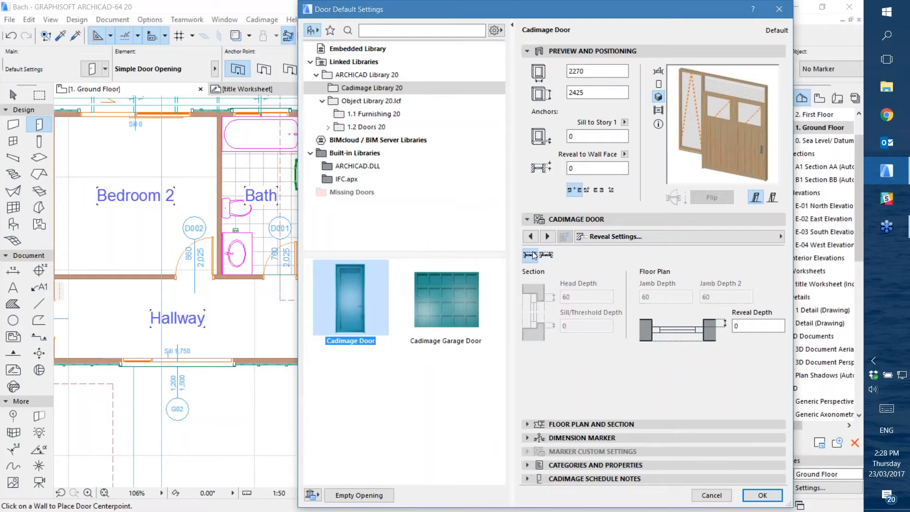
click(656, 240)
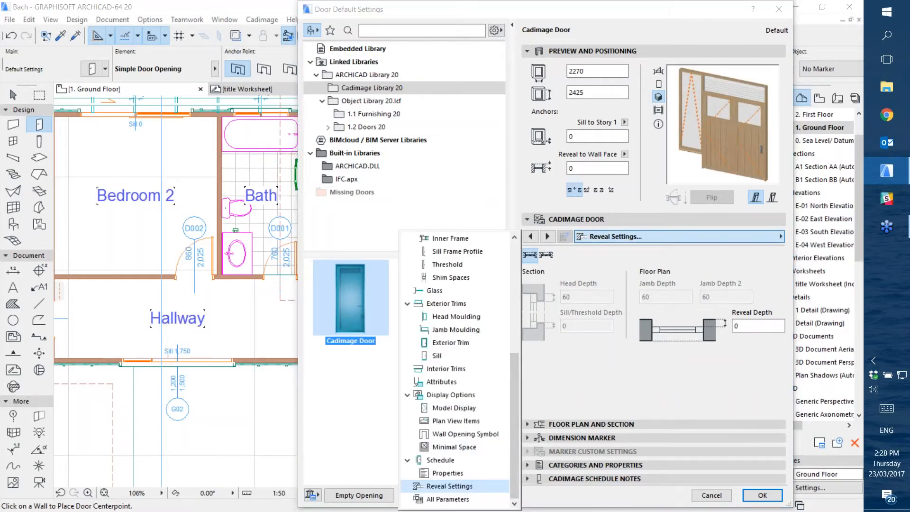
click(612, 384)
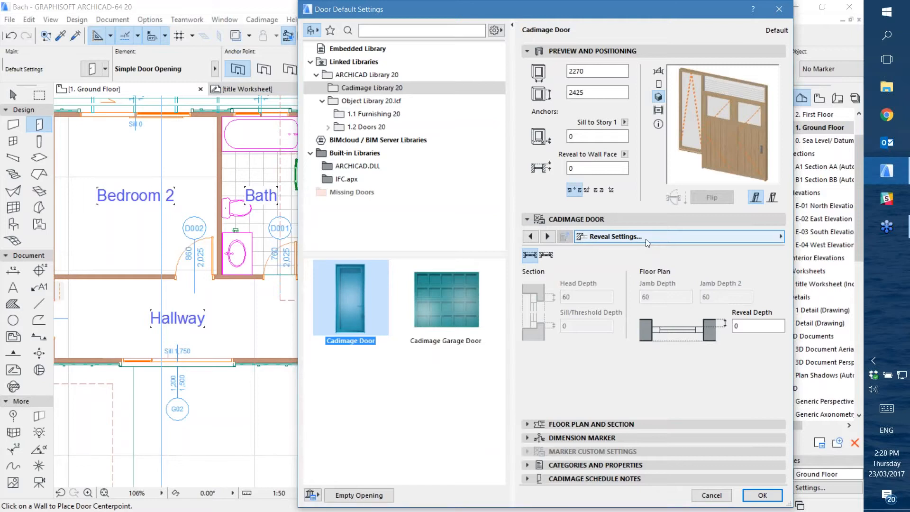
Accept the door settings and place the Cadimage Door in the exterior wall below the kitchen, left of window G04
click(762, 495)
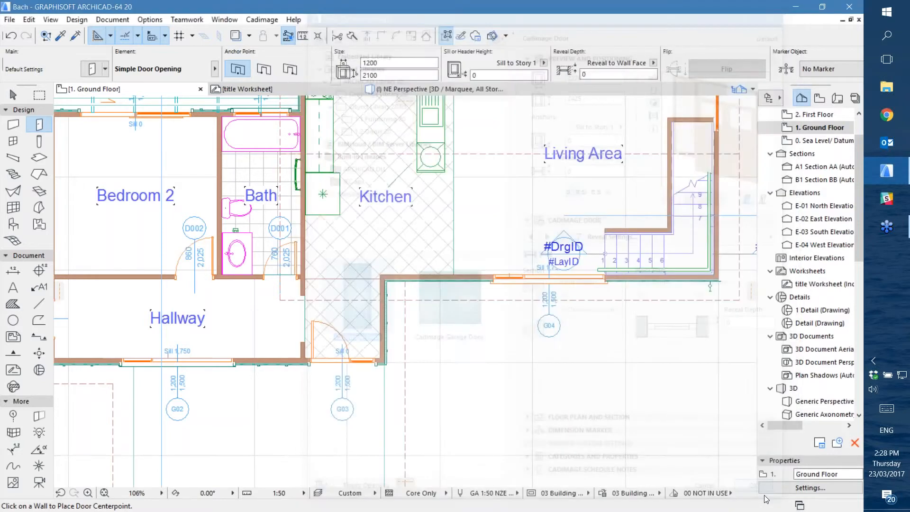
click(435, 280)
click(470, 341)
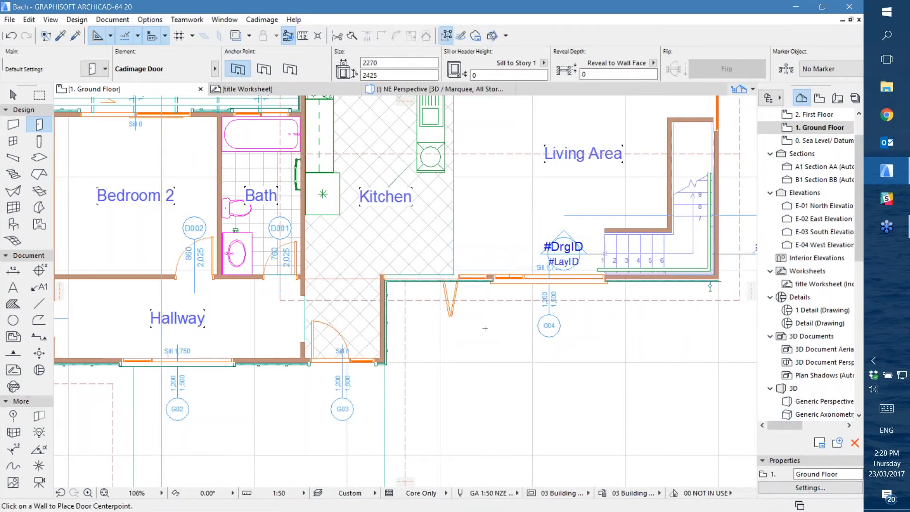
Examine the Cadimage Garage Door's Door Leaf settings and list of settings pages, discard the dialog, and return to the Arrow tool
middle_drag(608, 222, 557, 400)
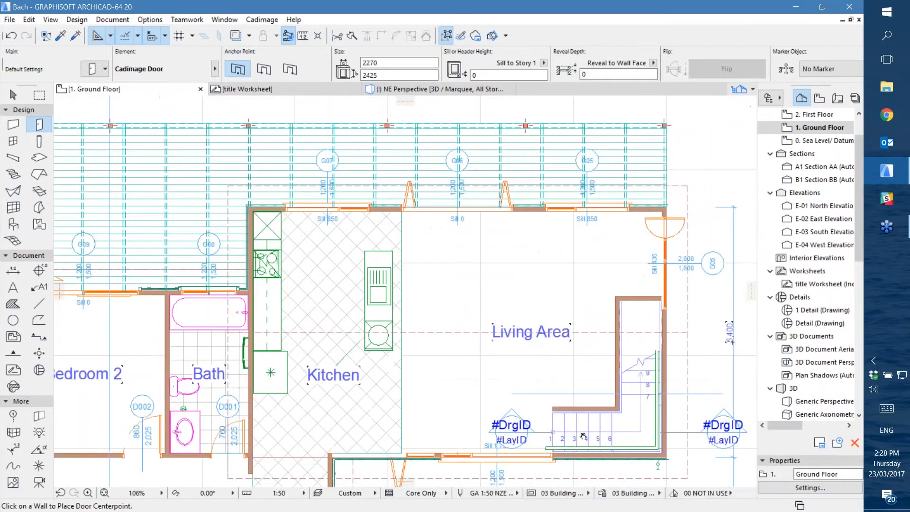
scroll(557, 400, down, 1)
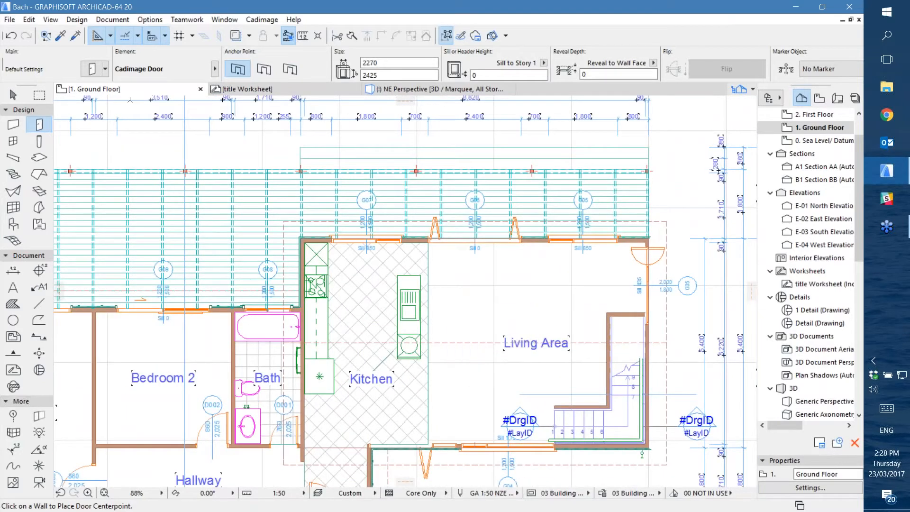
click(91, 68)
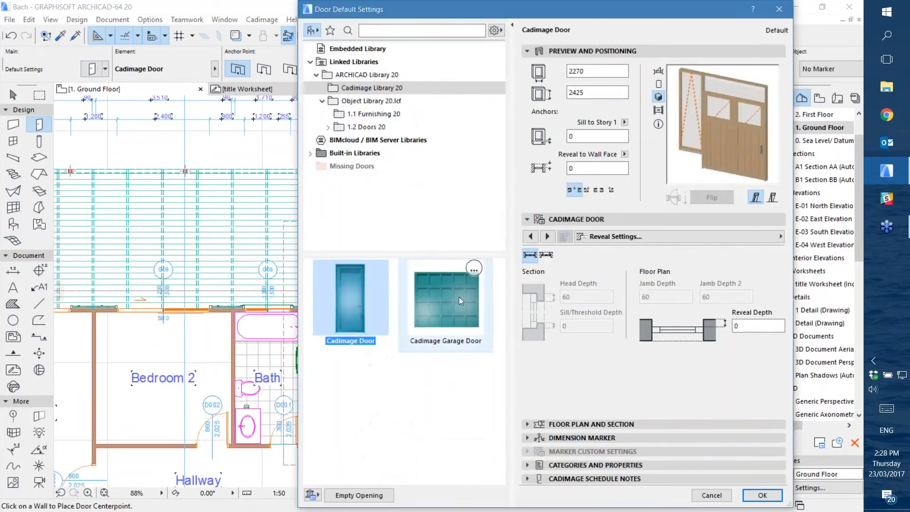
click(458, 297)
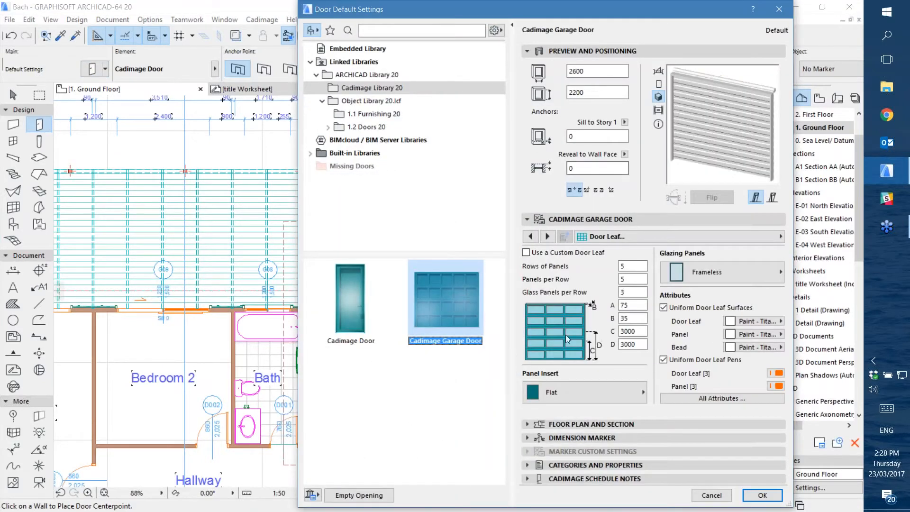
click(668, 239)
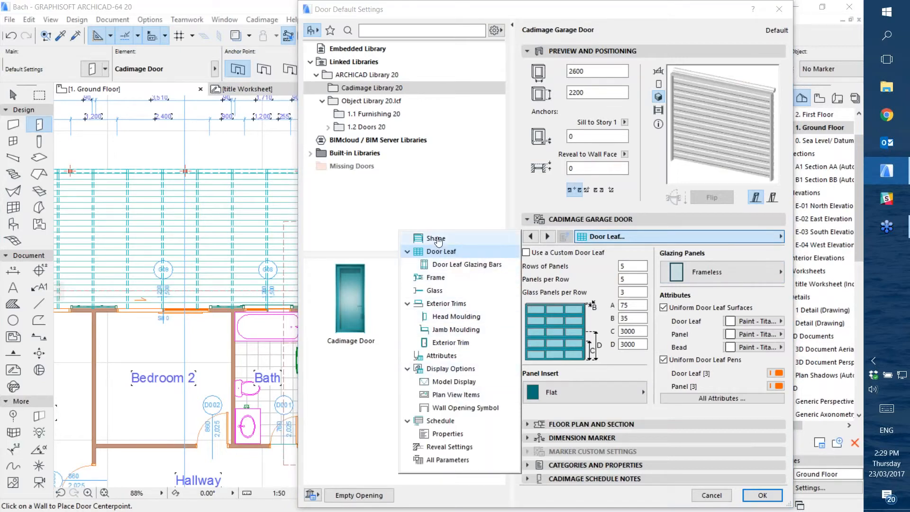
click(654, 242)
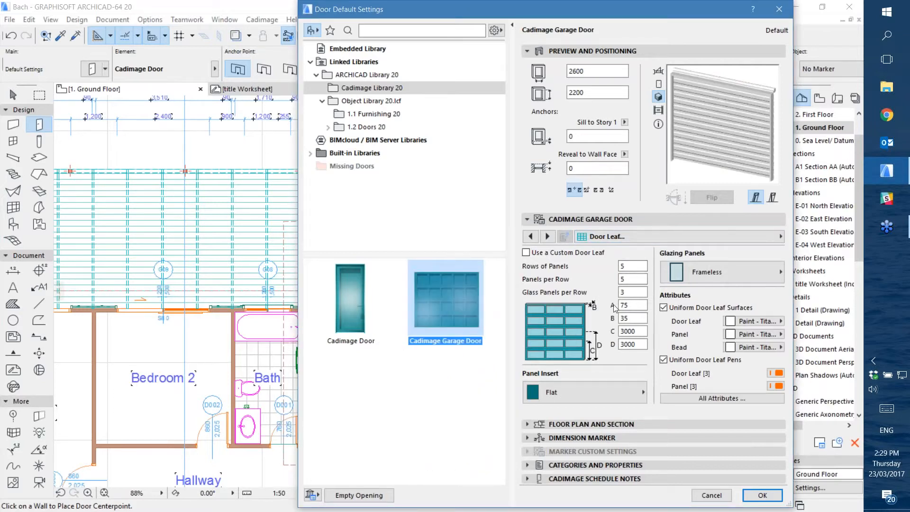
click(676, 240)
click(670, 240)
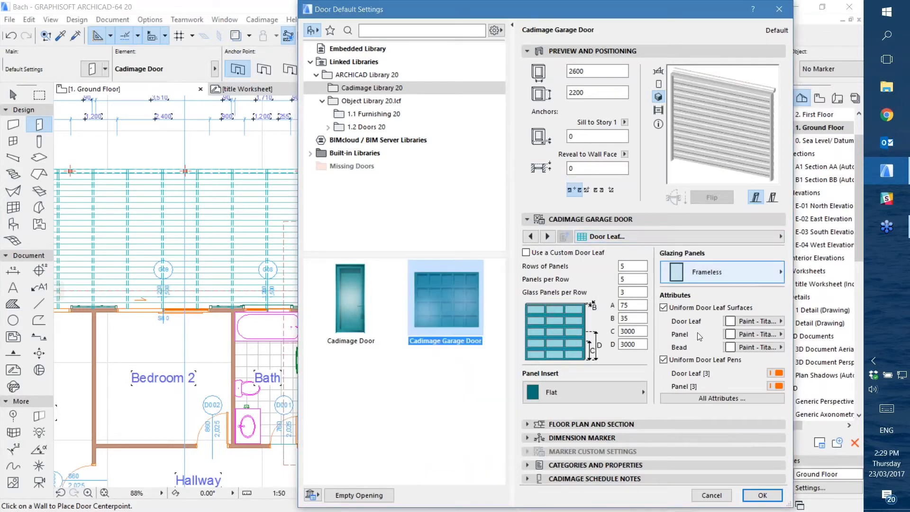
click(711, 495)
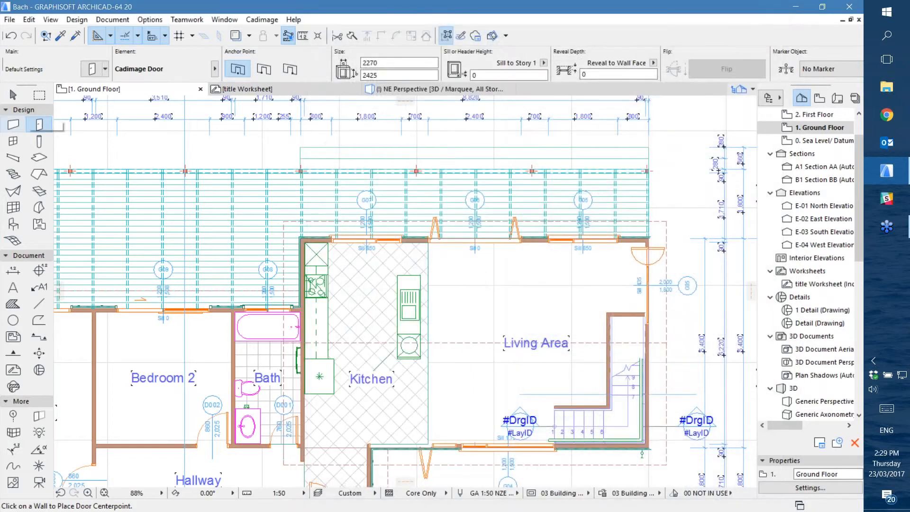
click(13, 95)
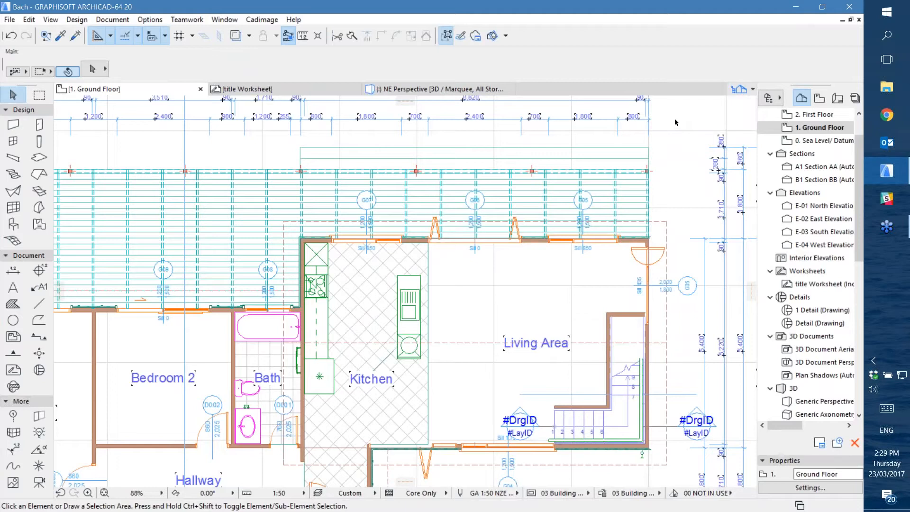
Open the Cadimage Doors+Windows Schedule Manager and create a new schedule named Schedule 1
click(255, 21)
mouse_move(253, 37)
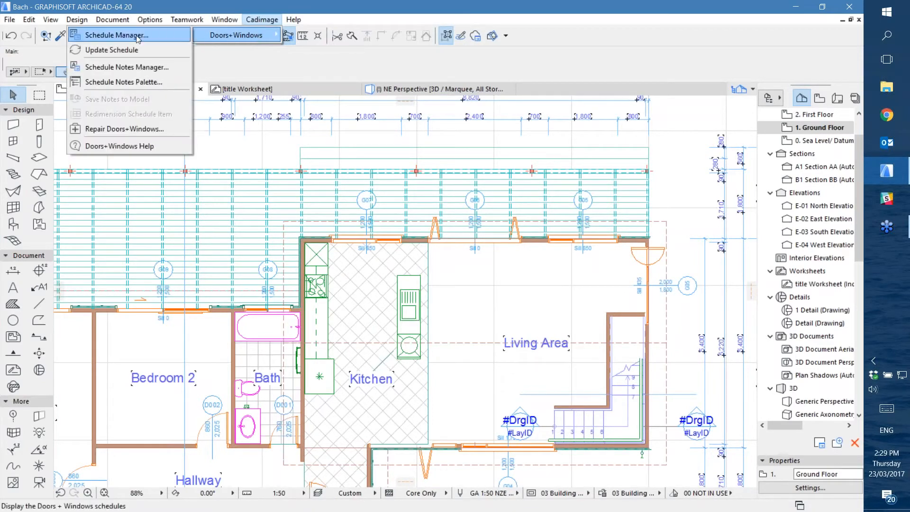
click(121, 36)
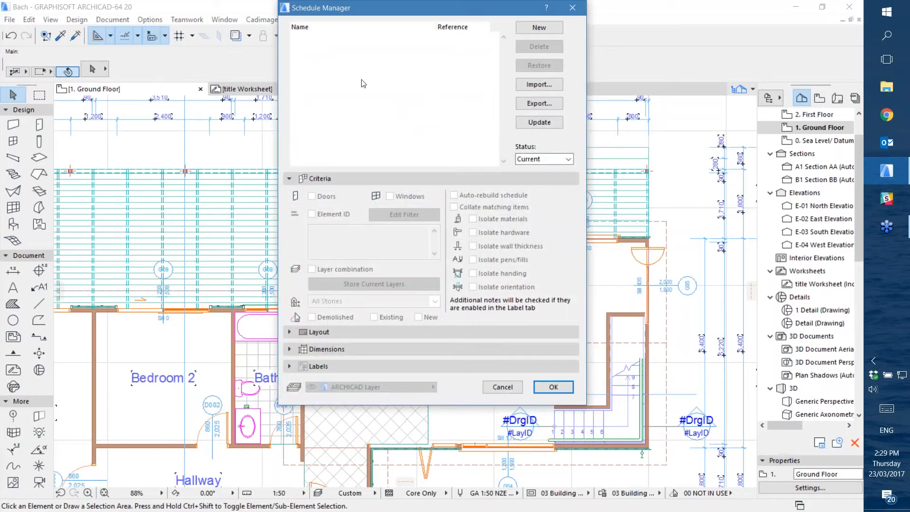
click(535, 30)
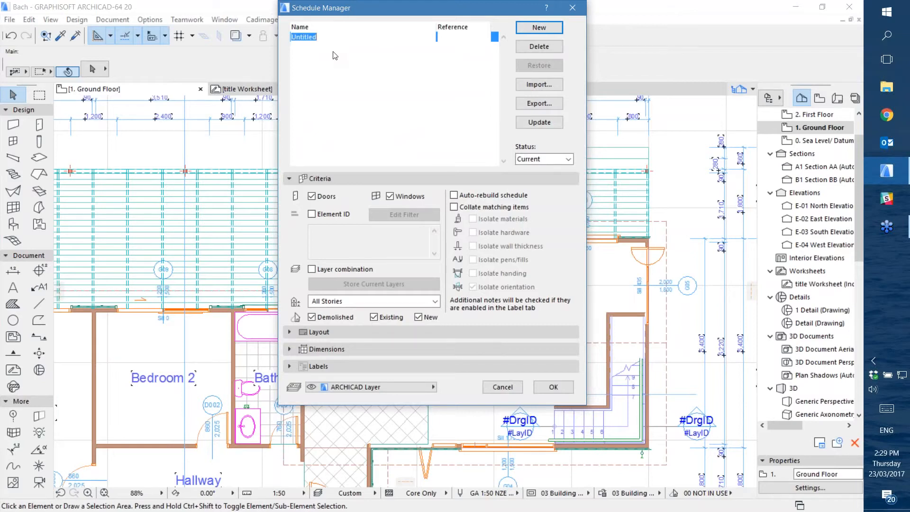
text(Schedule 1)
click(384, 101)
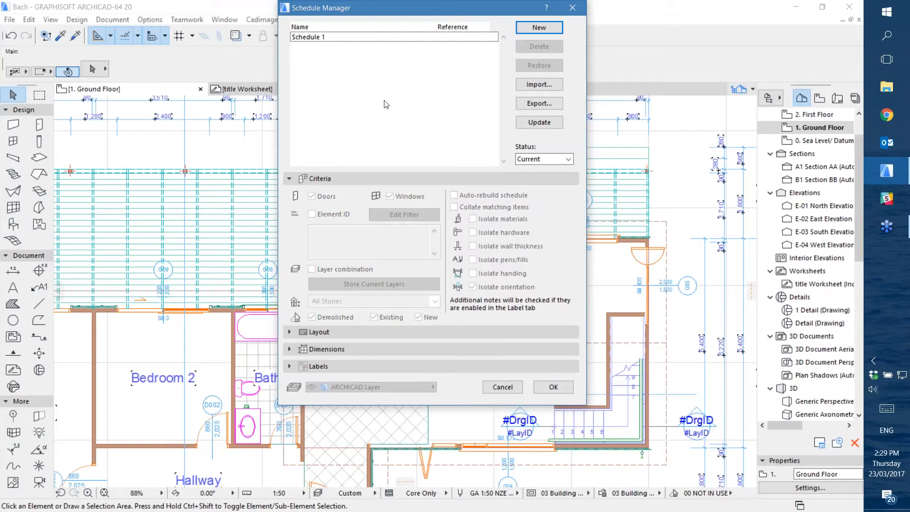
click(320, 38)
key(Return)
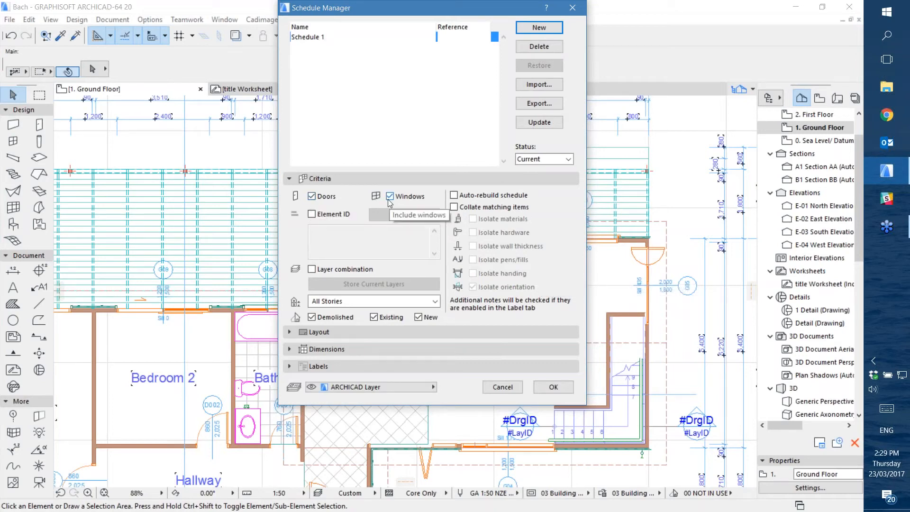
Try the Element ID criterion by adding a filter and reviewing its condition options, discard the filter, and turn the criterion off again
click(312, 215)
click(406, 216)
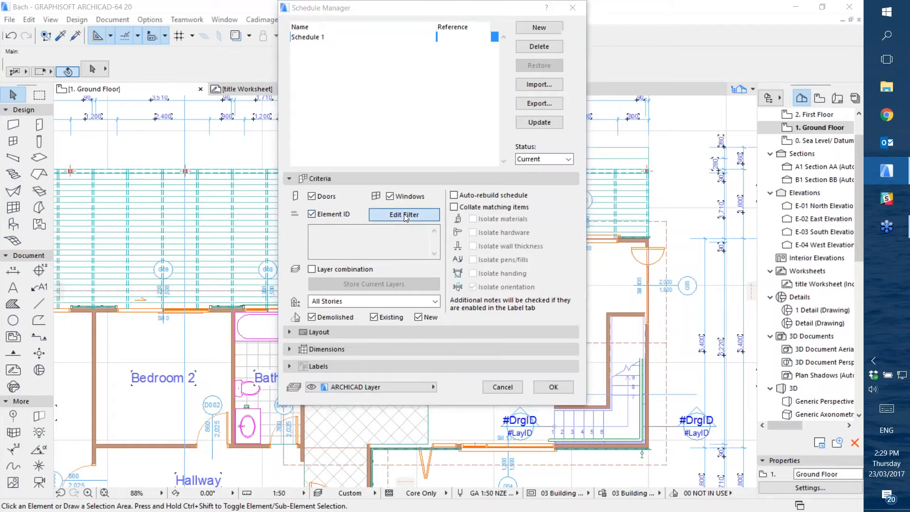
click(297, 250)
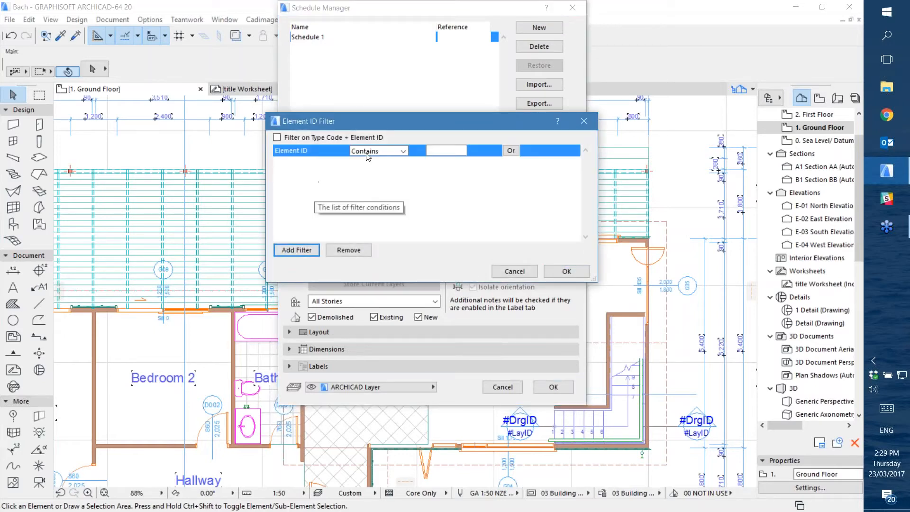
click(398, 151)
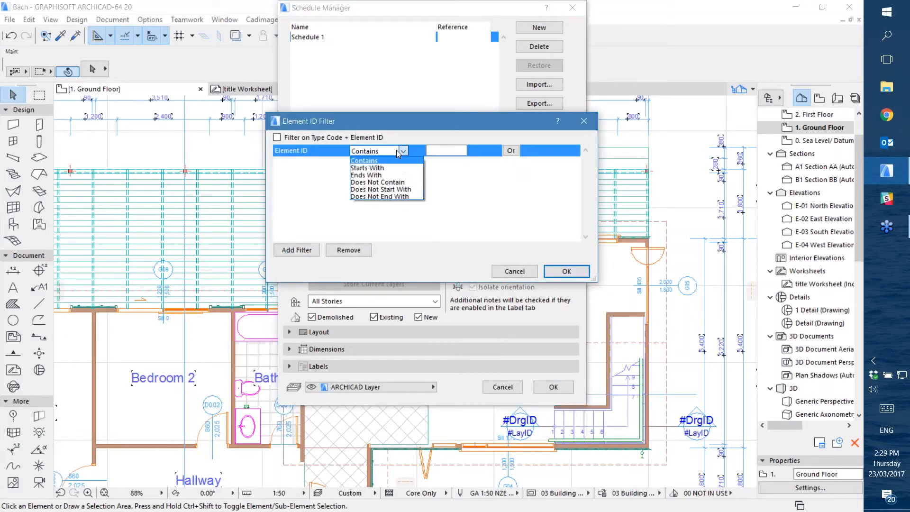
click(398, 151)
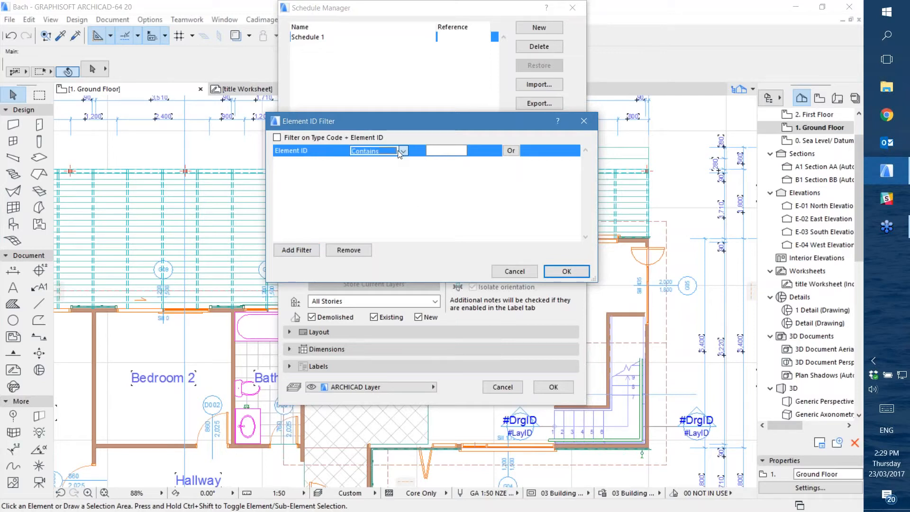
click(520, 272)
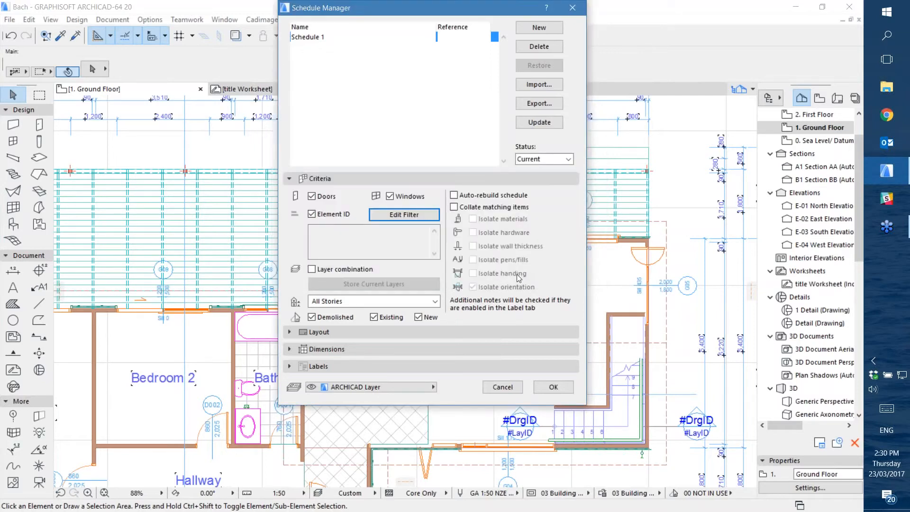
click(312, 215)
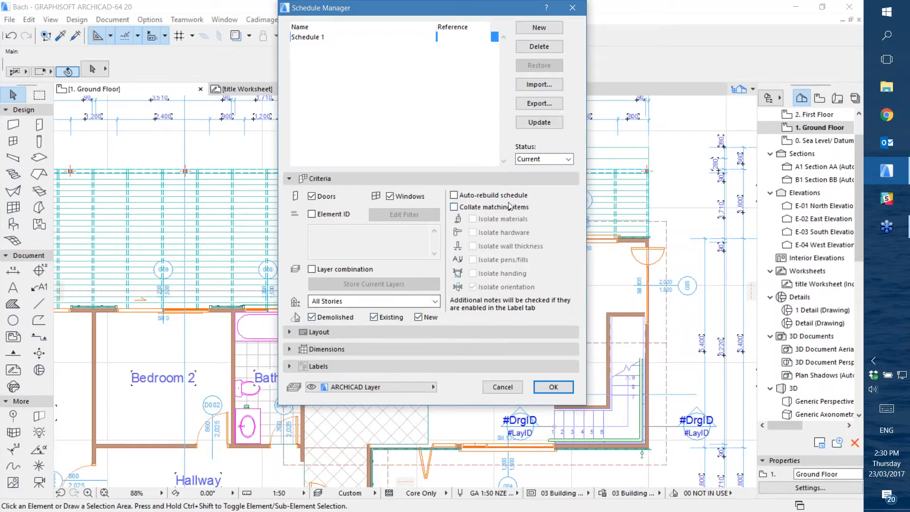
Turn on collating of matching items for Schedule 1
click(454, 208)
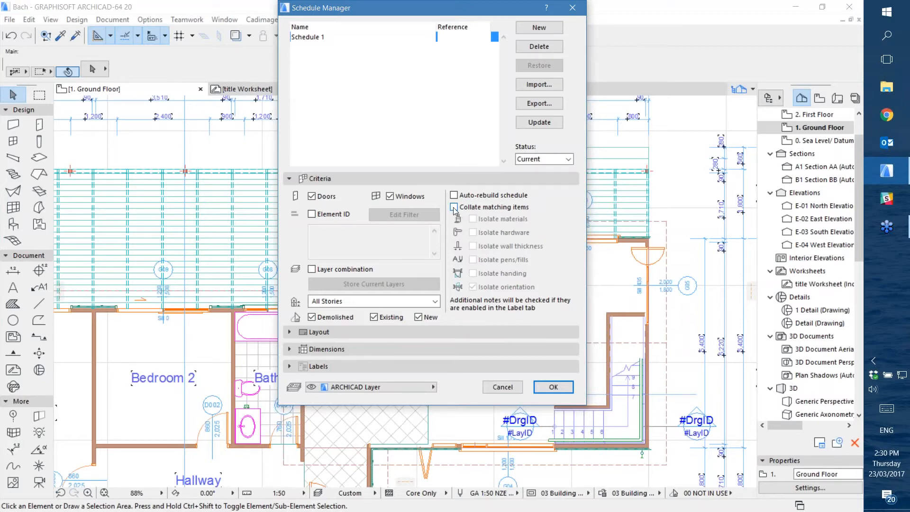
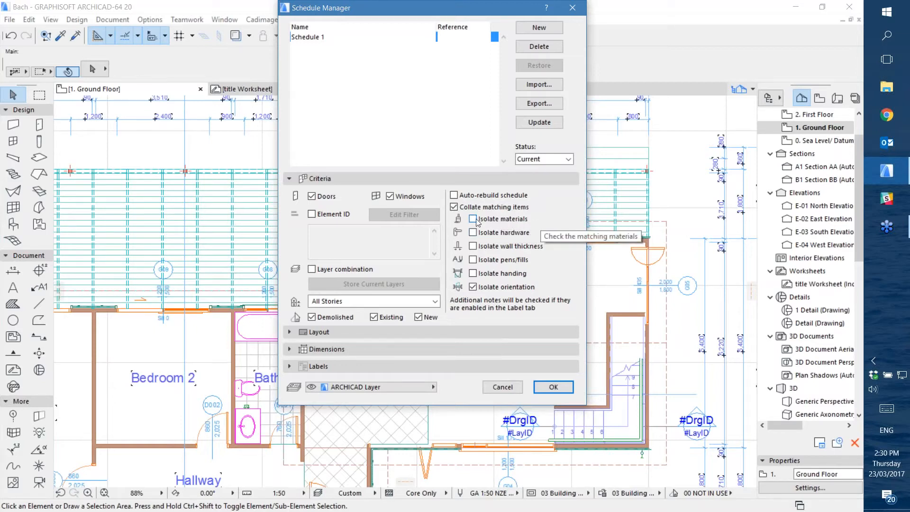
Turn off collating of matching items for Schedule 1 and review its layout settings and master layout page sizes
click(454, 207)
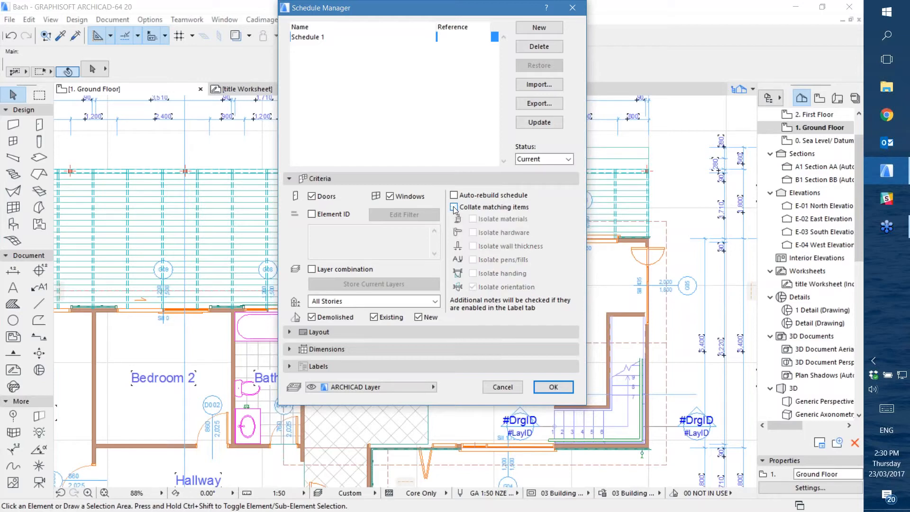
click(338, 335)
click(365, 179)
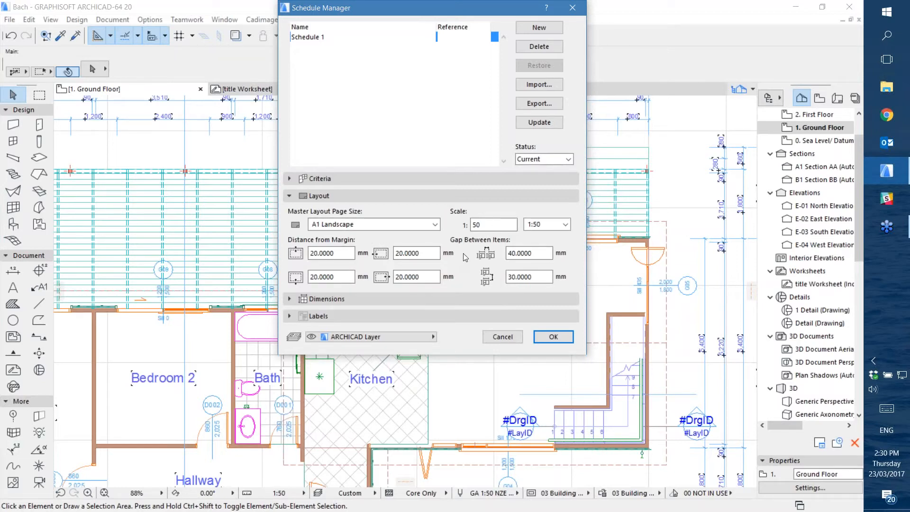
click(358, 226)
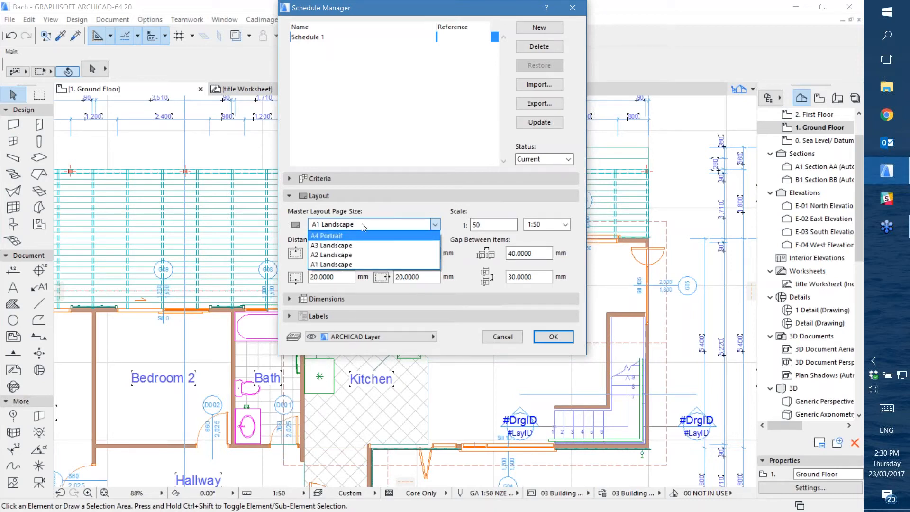
click(362, 223)
click(342, 201)
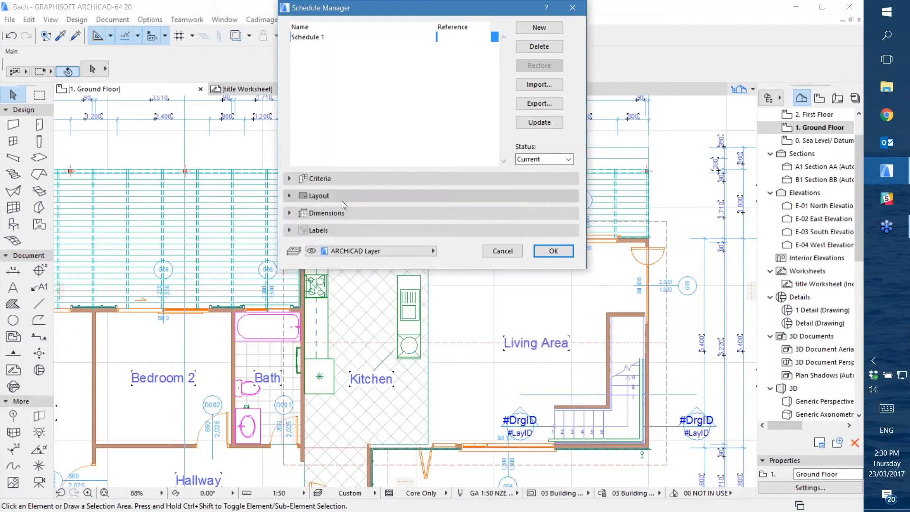
Review the dimension options and label settings for Schedule 1
click(342, 213)
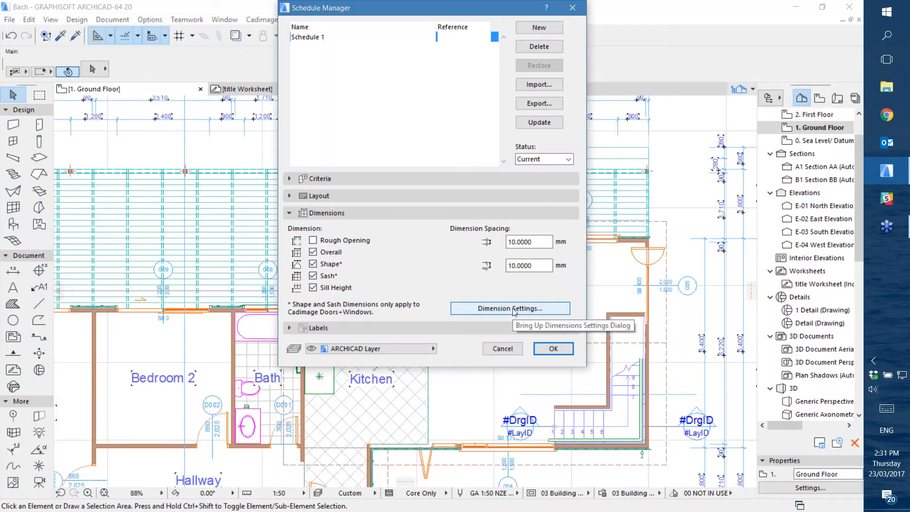
click(347, 213)
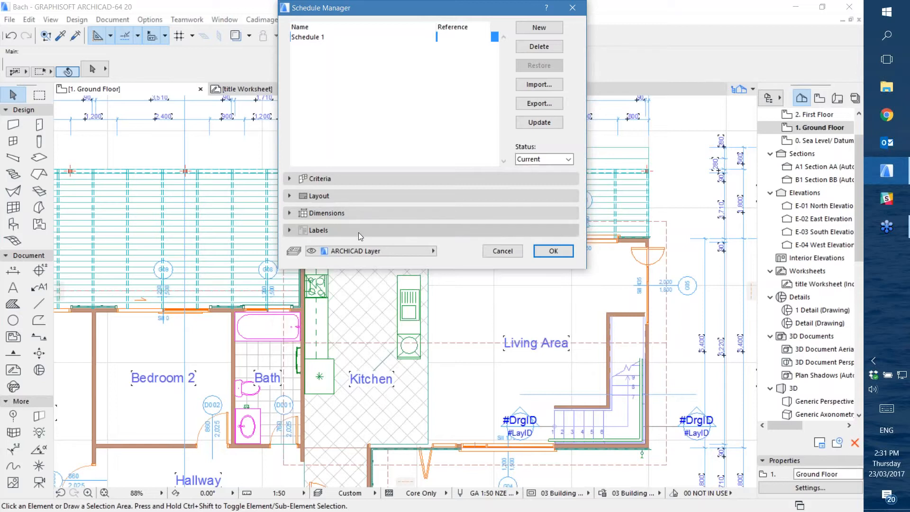
click(351, 230)
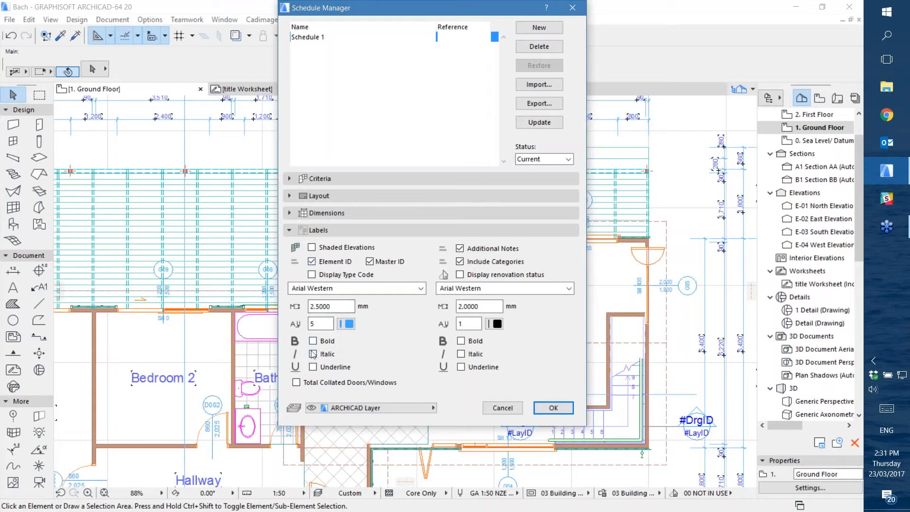
click(352, 230)
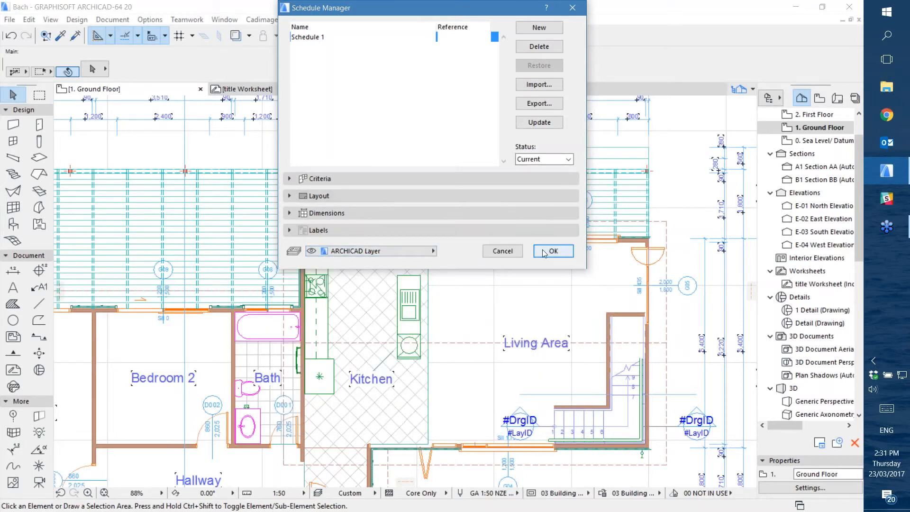
Accept the schedule settings with the schedule worksheets updated, and open the Schedule 1 worksheet
click(555, 251)
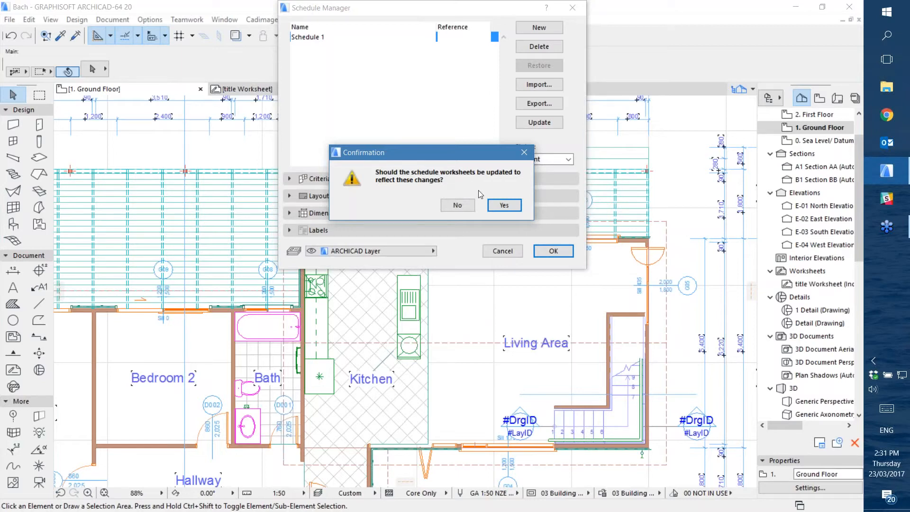
click(504, 207)
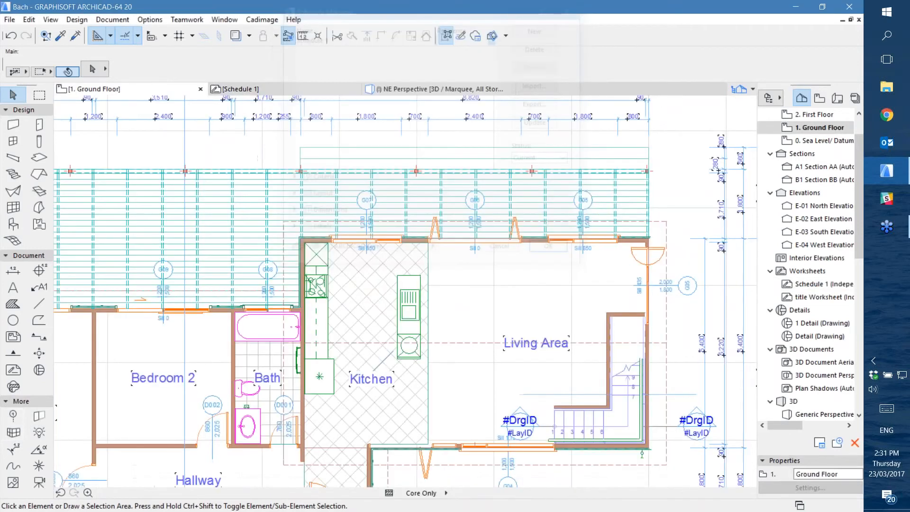
double_click(808, 287)
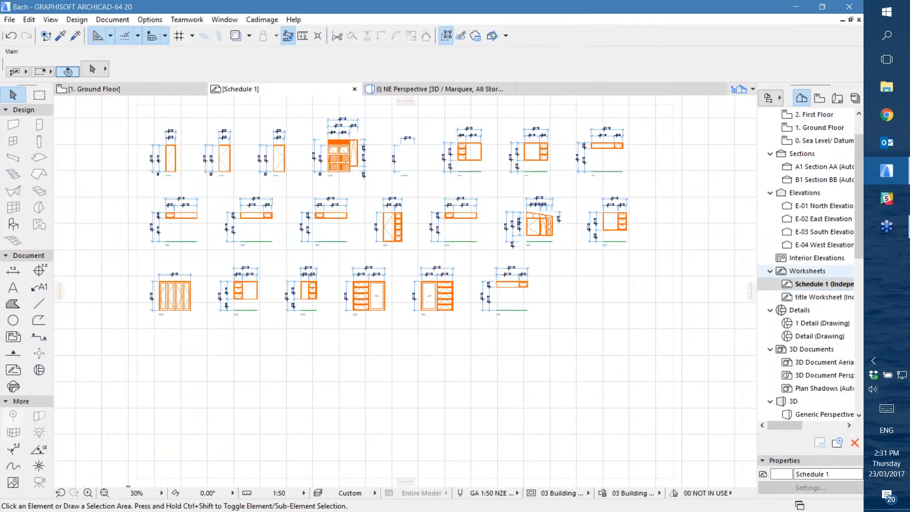
Examine the overall arrangement of items in Schedule 1 and the extent and margins of its page layout frame
middle_drag(234, 167, 412, 219)
scroll(364, 211, down, 4)
scroll(399, 203, down, 2)
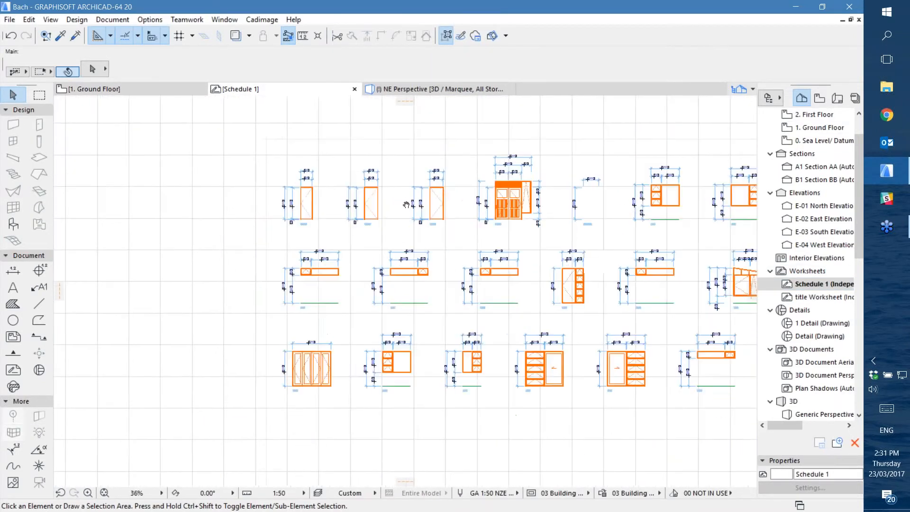
scroll(499, 213, down, 2)
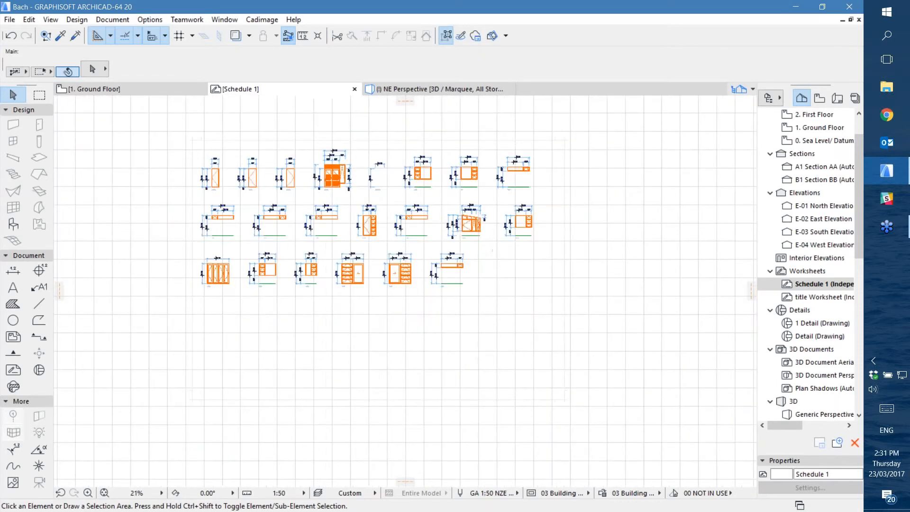
click(567, 142)
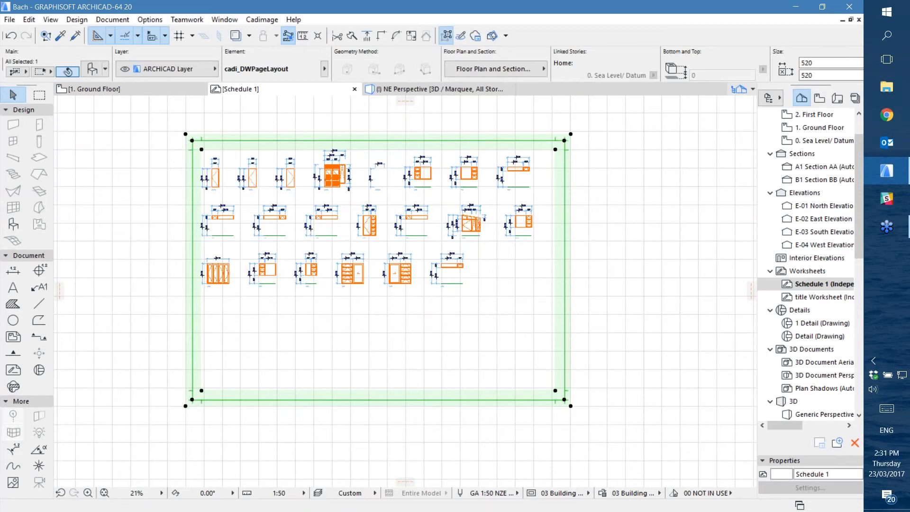
middle_drag(328, 223, 451, 289)
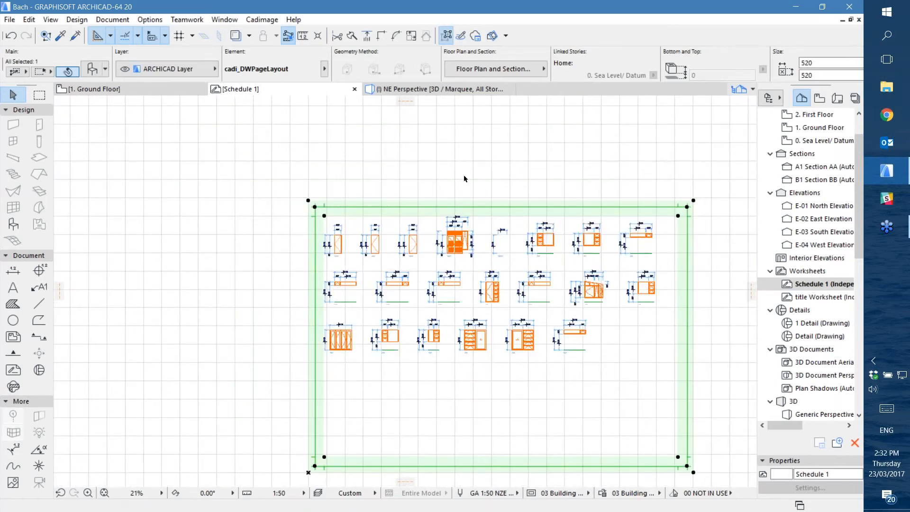
middle_drag(479, 267, 370, 210)
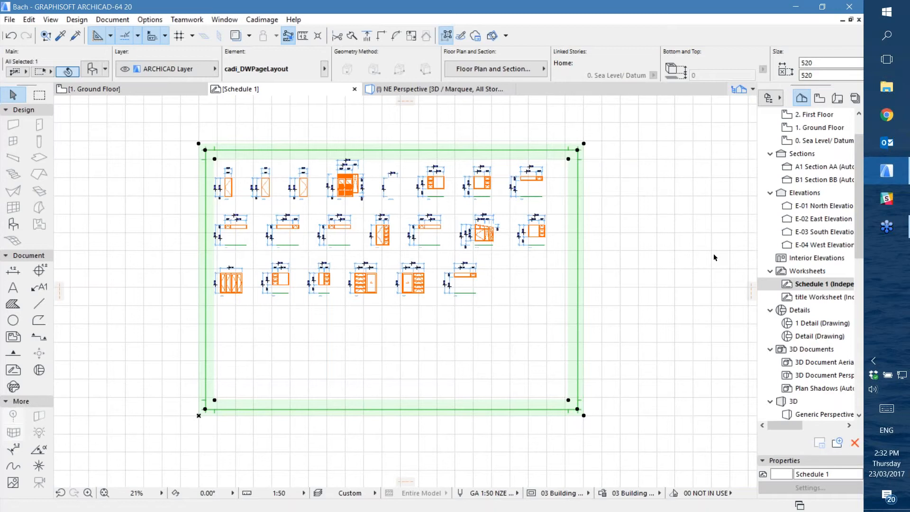
click(172, 177)
Examine the door and window elevations in Schedule 1 up close, including their dimensions and ID labels
scroll(226, 189, up, 4)
scroll(226, 188, up, 3)
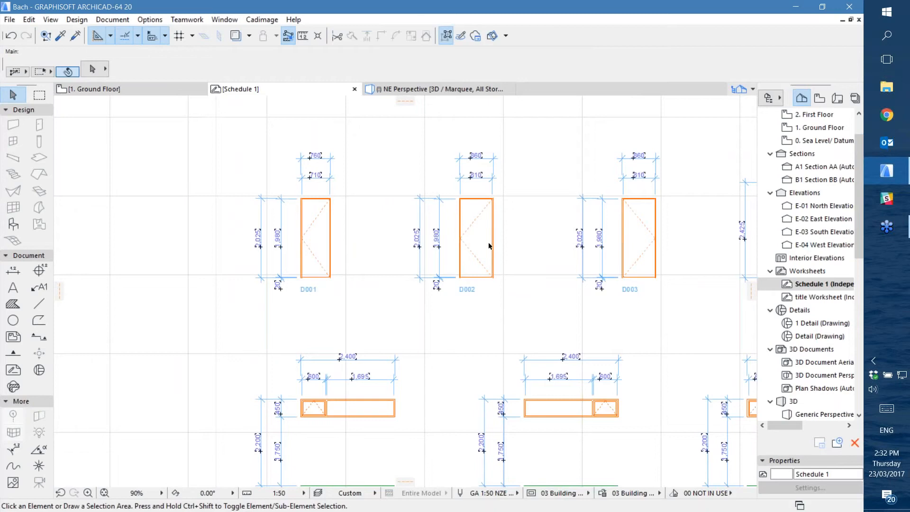
middle_drag(538, 272, 369, 225)
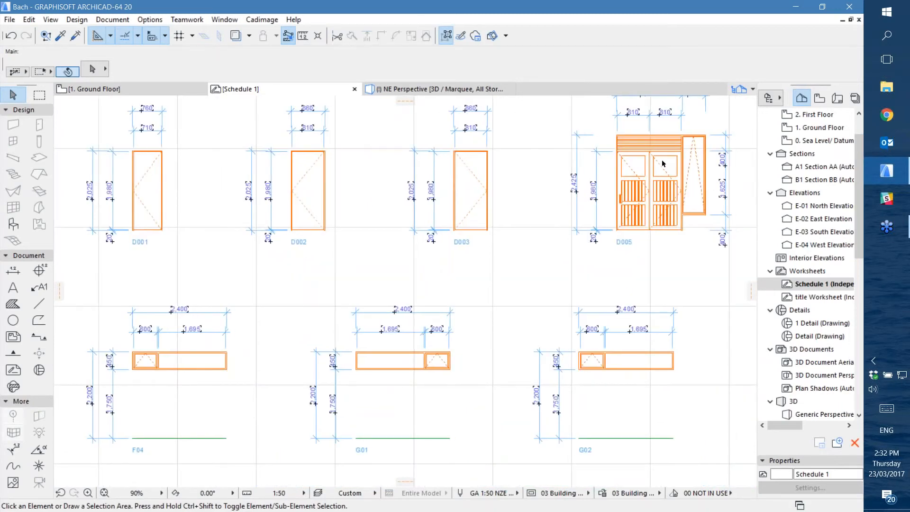
scroll(662, 163, up, 3)
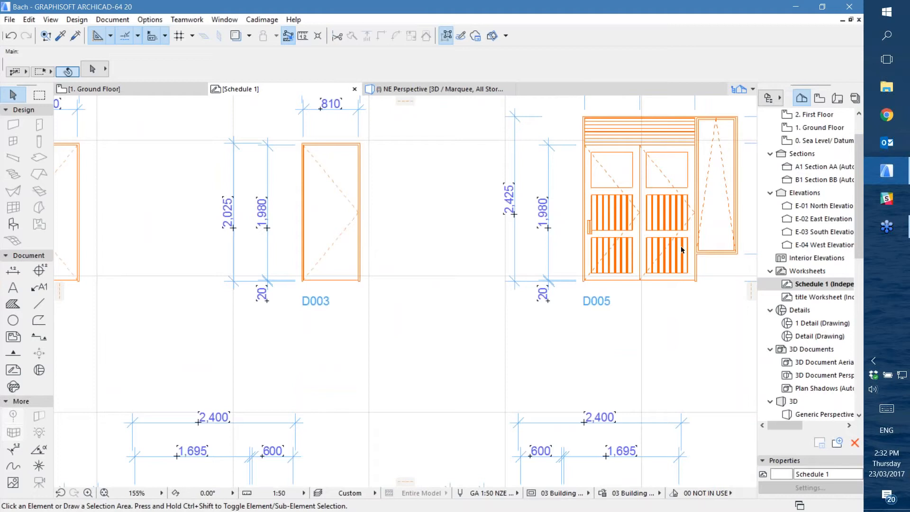
scroll(582, 316, down, 2)
middle_drag(592, 366, 586, 163)
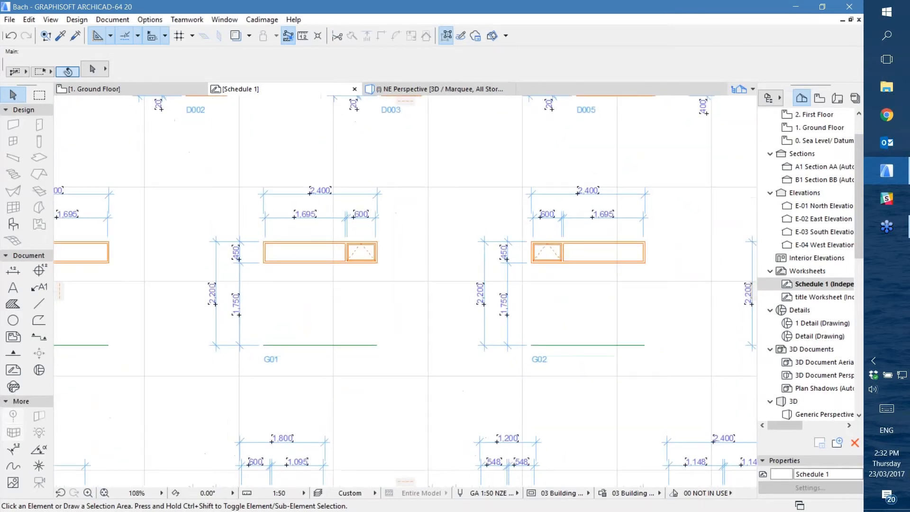
middle_drag(434, 372, 567, 209)
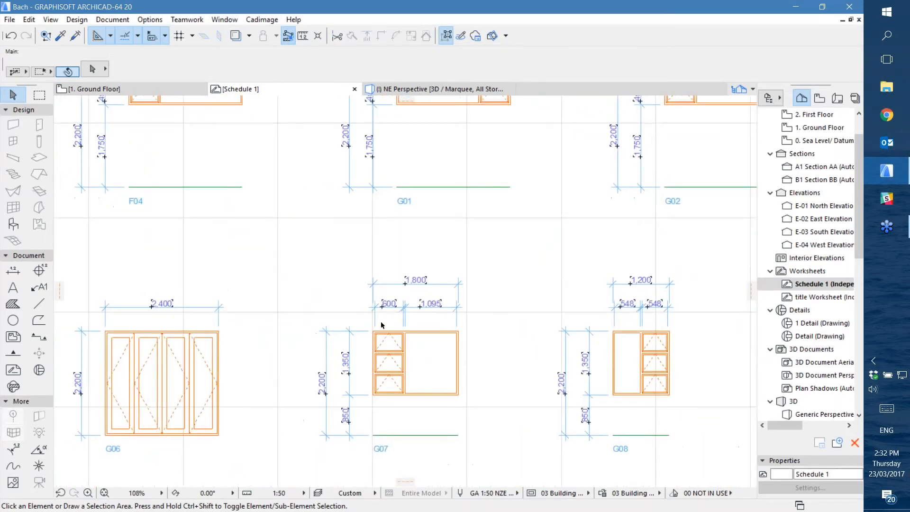
middle_drag(377, 325, 547, 196)
middle_drag(450, 189, 381, 354)
middle_drag(370, 228, 388, 426)
middle_drag(414, 207, 427, 368)
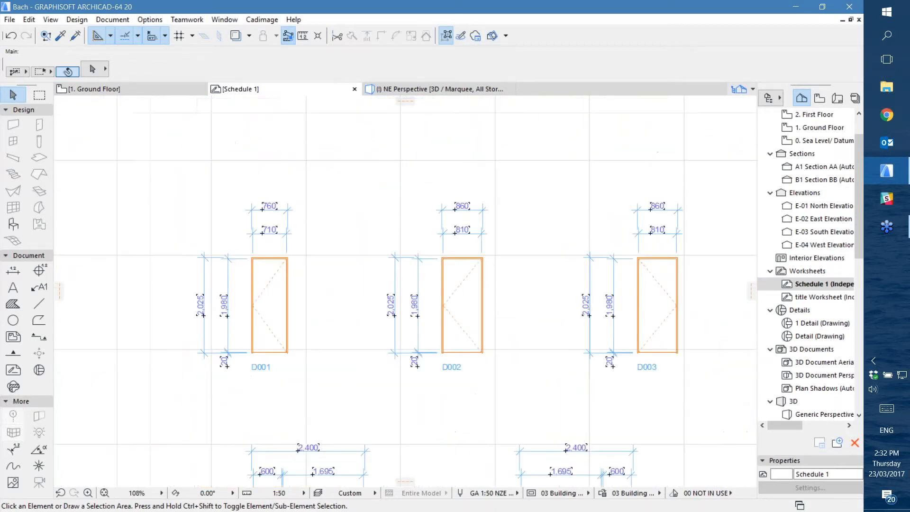
Open the Doors+Windows Schedule Notes palette and move it clear of the D001 and D002 door elevations
click(261, 20)
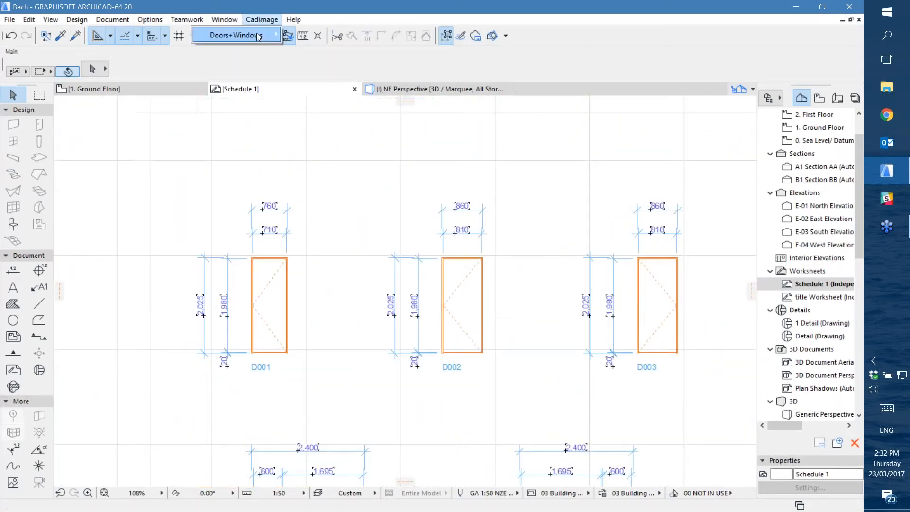
mouse_move(257, 37)
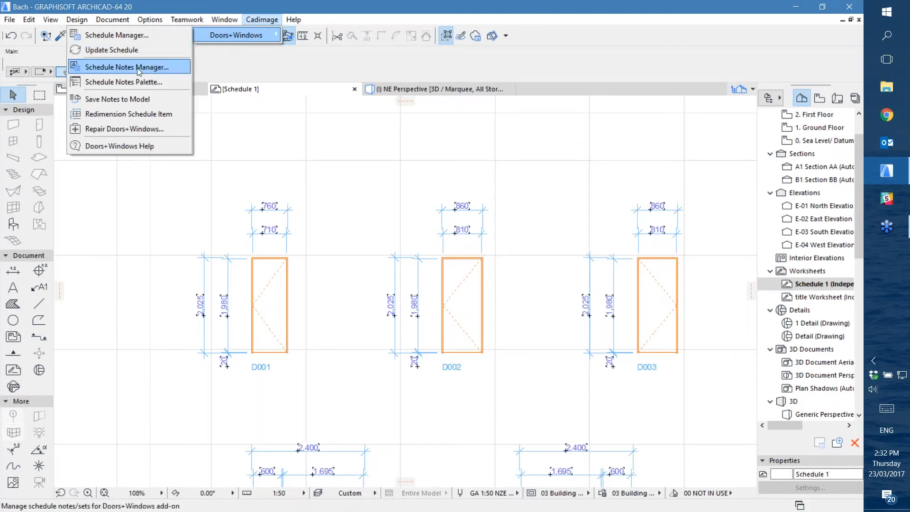
click(108, 82)
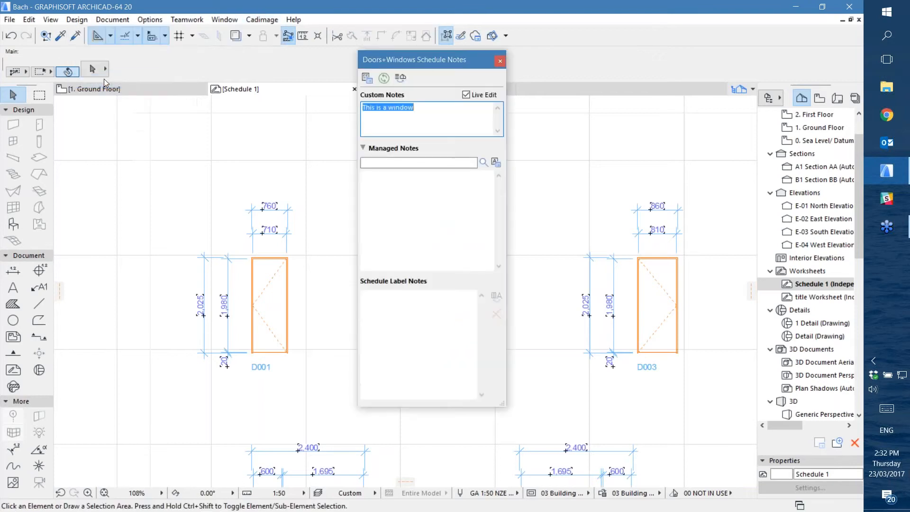
drag(436, 64, 675, 65)
middle_drag(286, 231, 250, 219)
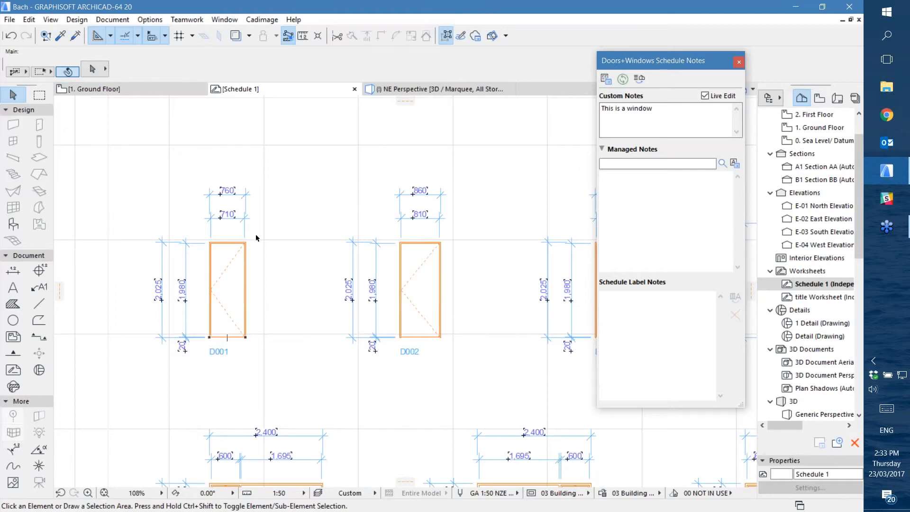
With Live Edit on, add the custom note "This is a door" to schedule item D001
click(705, 96)
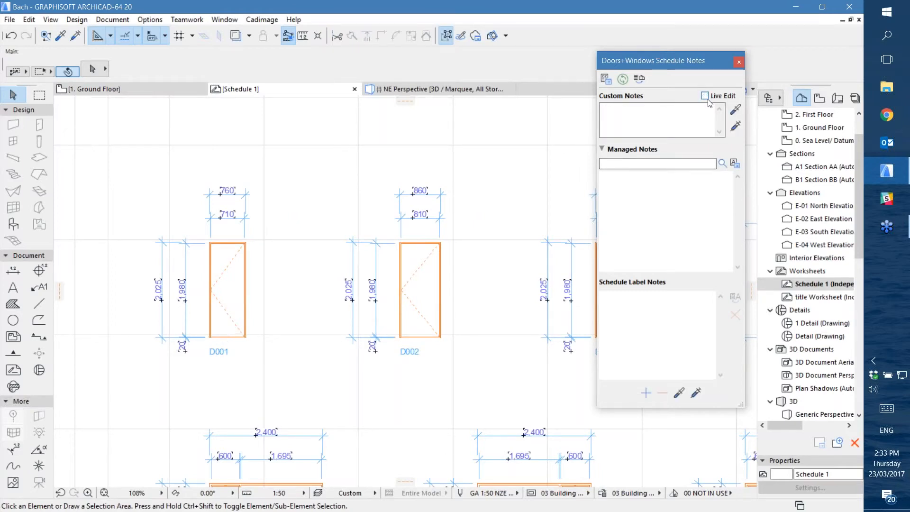
click(704, 97)
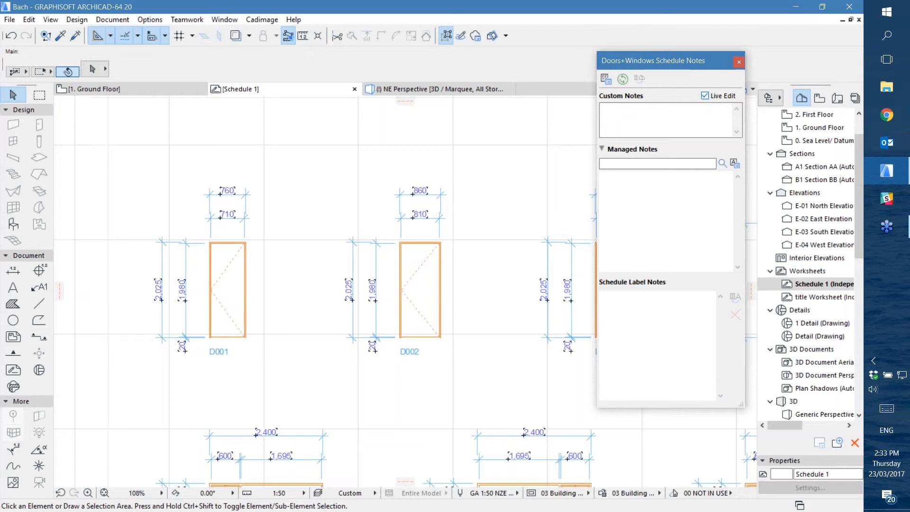
click(248, 246)
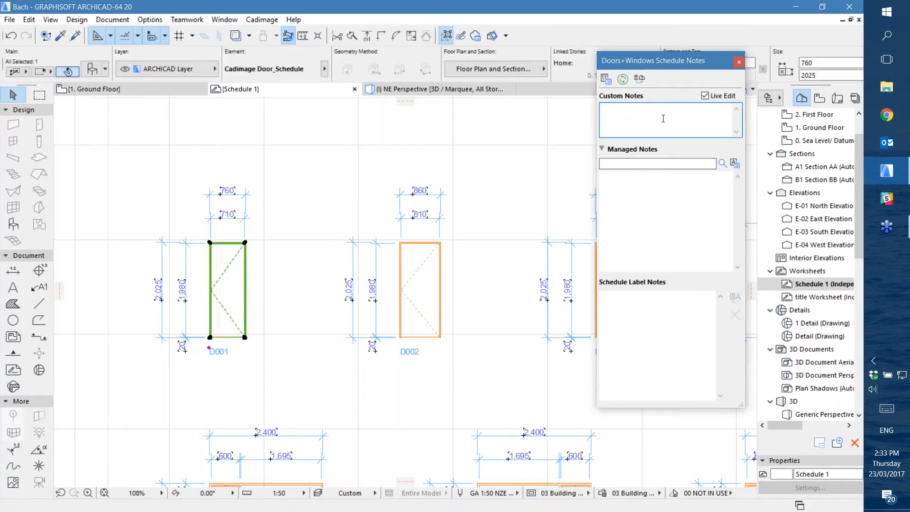
text(This is a door)
click(661, 209)
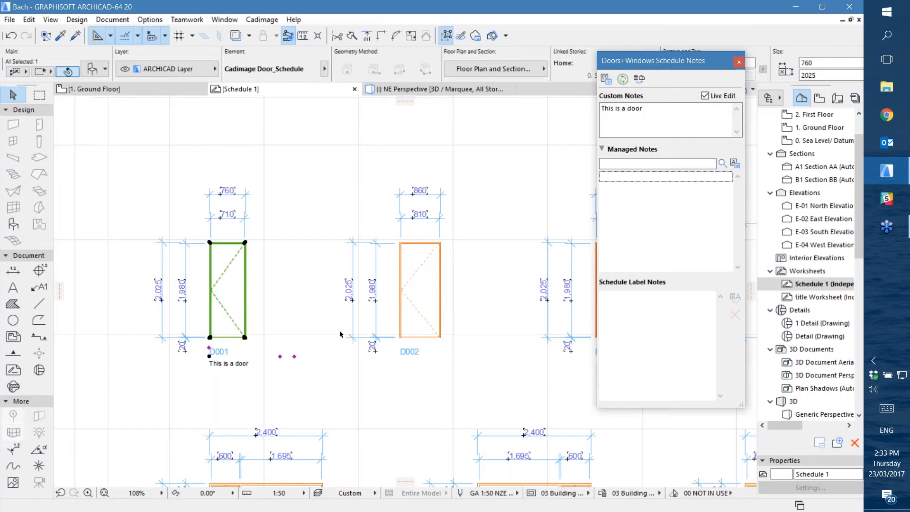
click(163, 378)
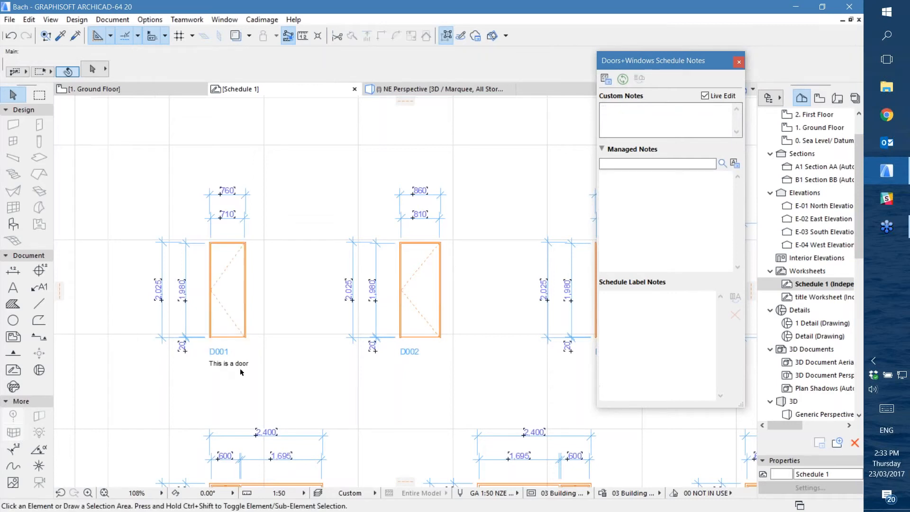
Add the custom note "This is a window" to window F04 in the schedule and deselect it
click(401, 244)
scroll(390, 325, down, 5)
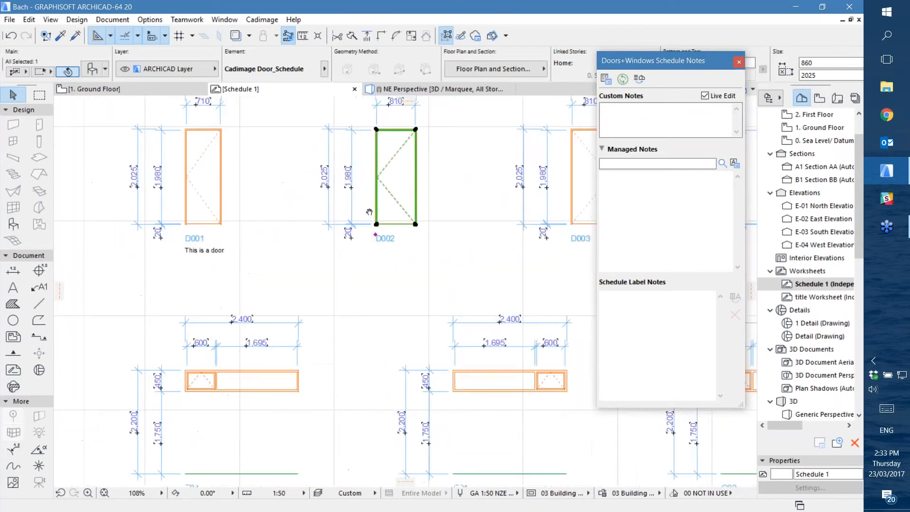
scroll(220, 385, down, 3)
click(230, 326)
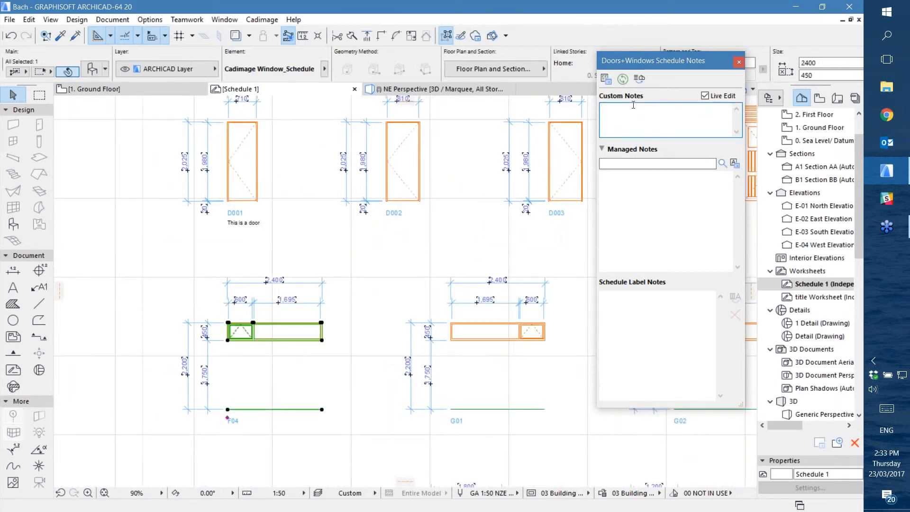
text(This the)
text(s a window)
click(701, 215)
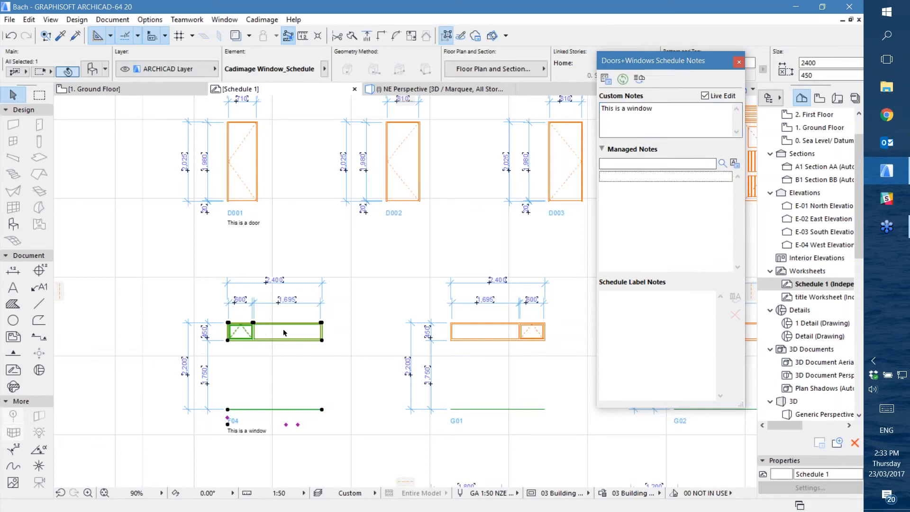
click(149, 259)
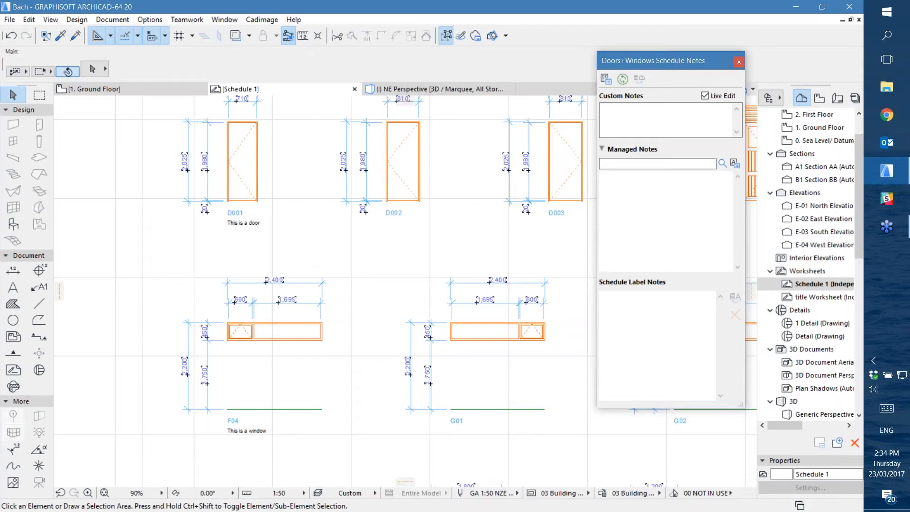
Save the Schedule 1 notes back to the project model and switch to the Ground Floor plan
click(255, 21)
mouse_move(230, 41)
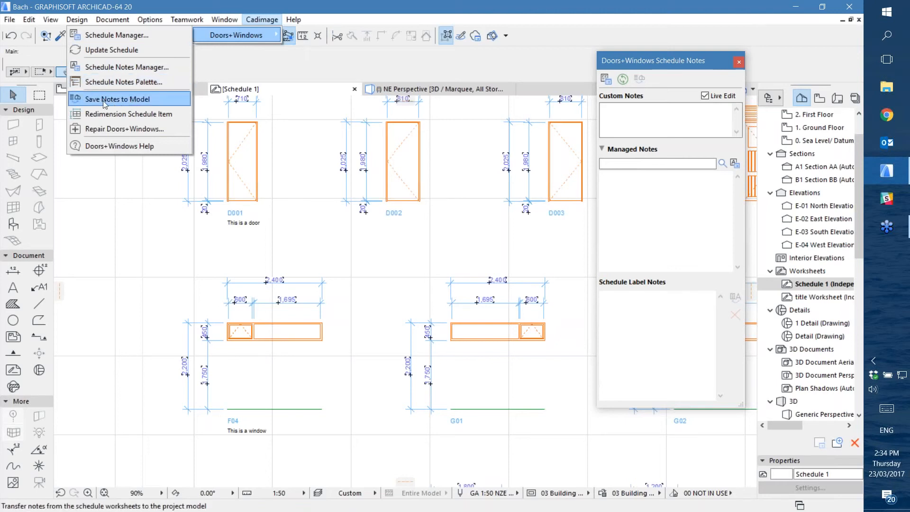
click(118, 98)
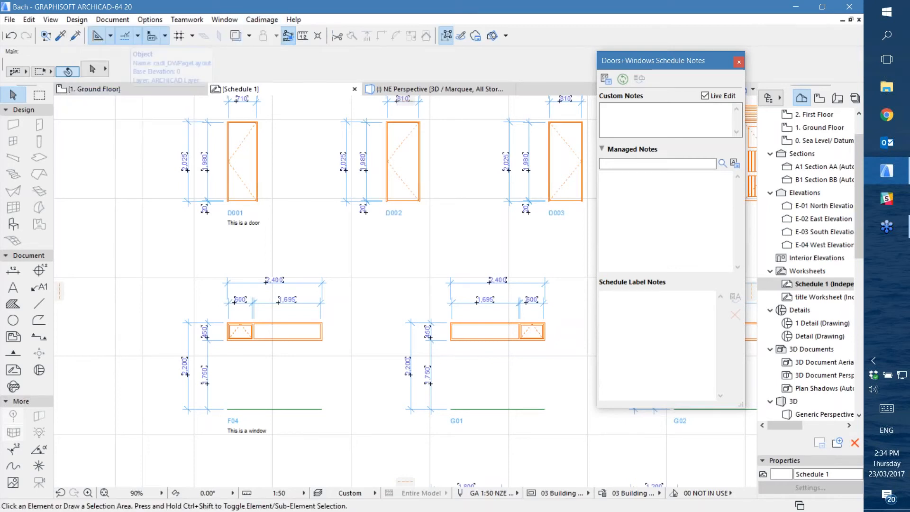
click(240, 89)
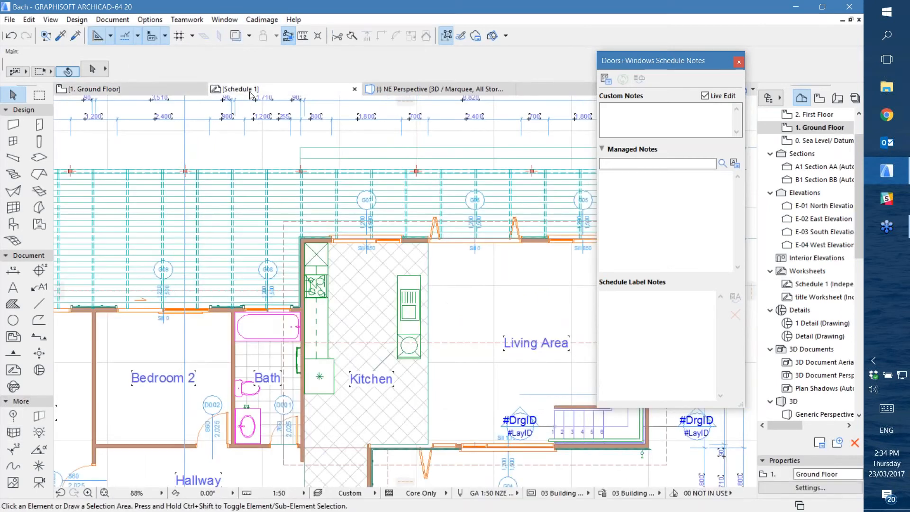
click(147, 93)
Find and select the ground floor door by adding an Element ID criterion containing D001
click(29, 20)
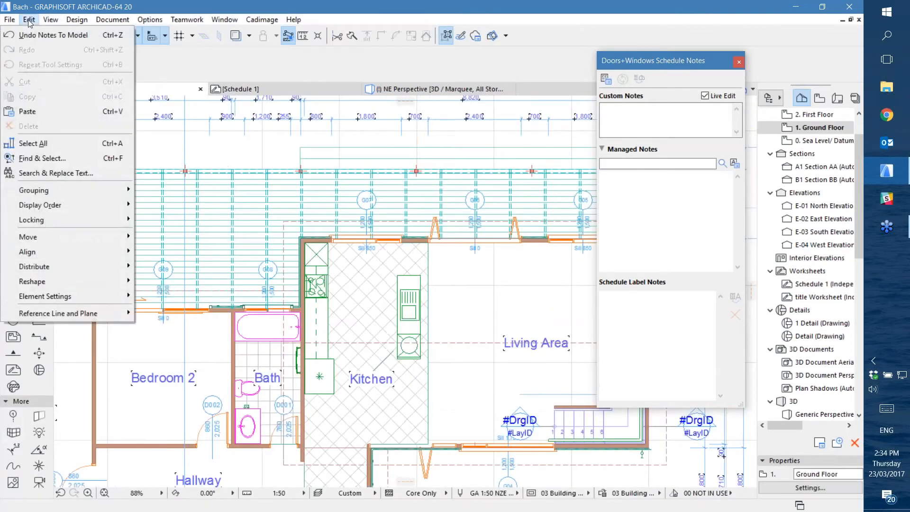
click(66, 157)
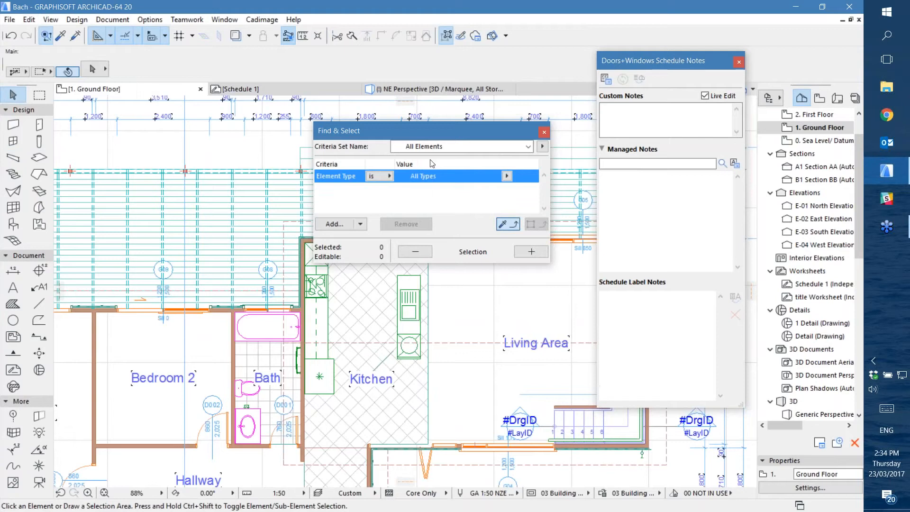
click(382, 177)
click(383, 183)
click(360, 224)
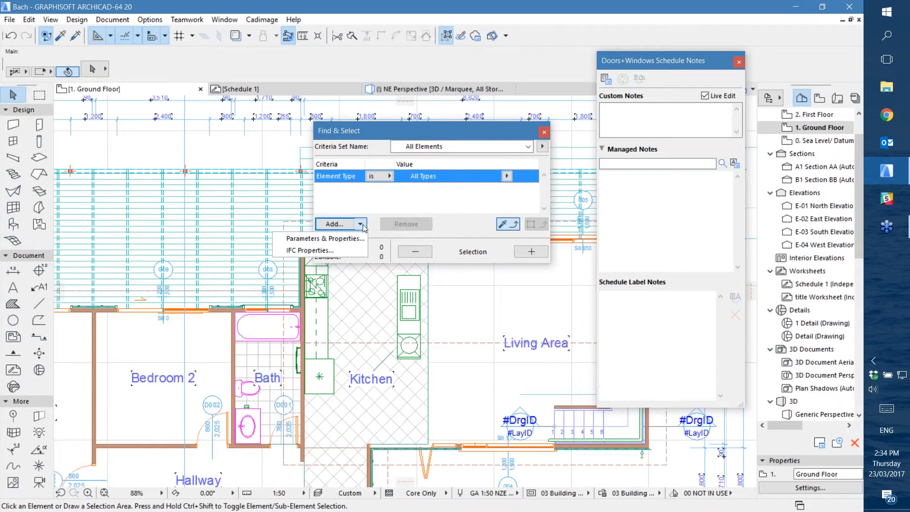
click(344, 238)
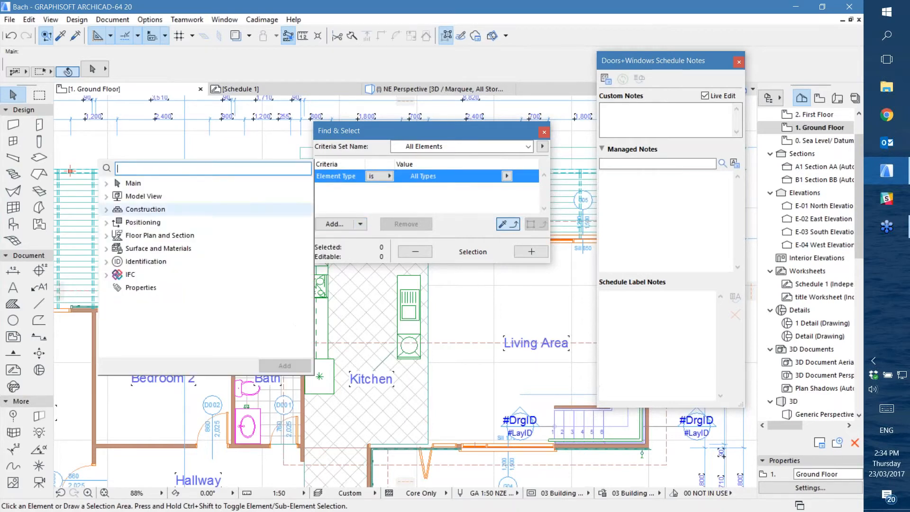
click(109, 184)
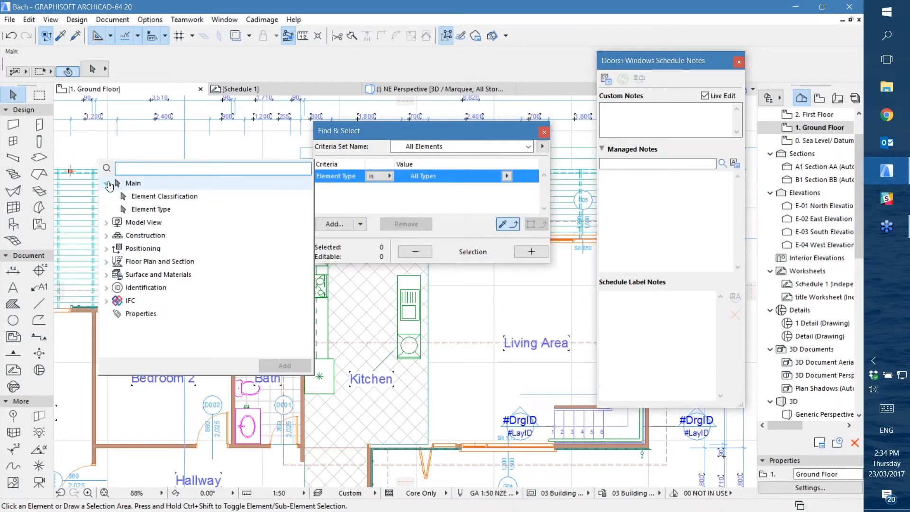
click(107, 316)
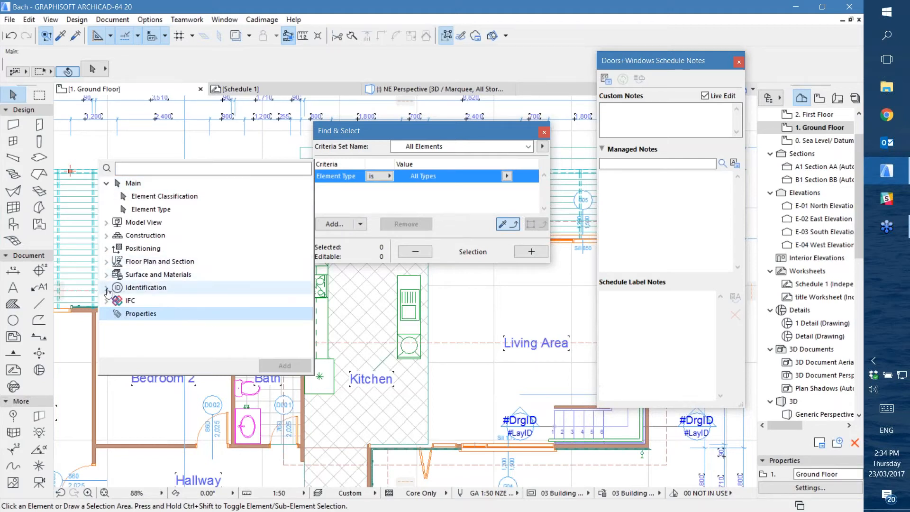
click(107, 287)
double_click(143, 301)
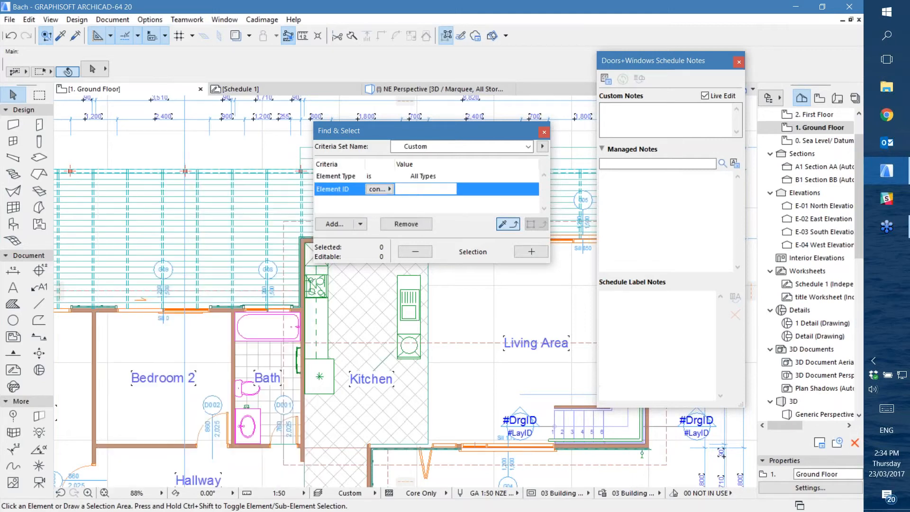
text(D001)
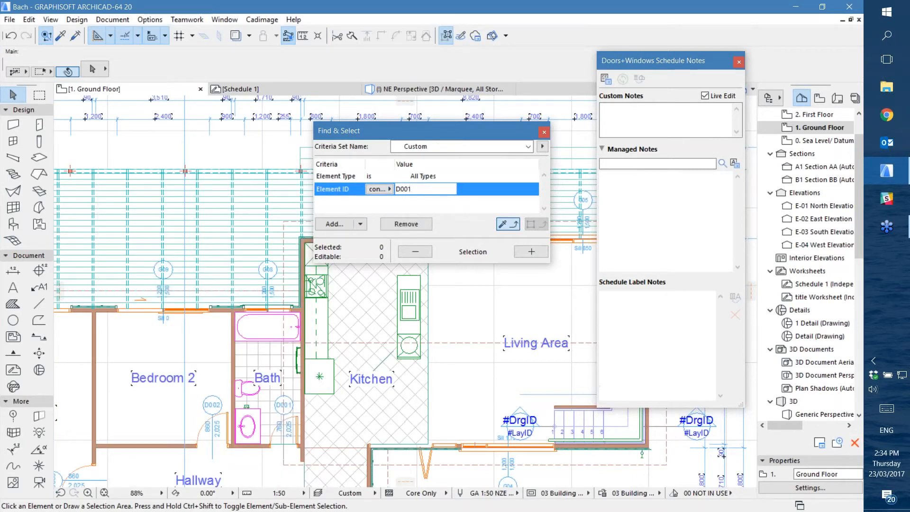
click(528, 252)
Open the selected door's settings and check its custom note under Cadimage Schedule Notes
click(90, 68)
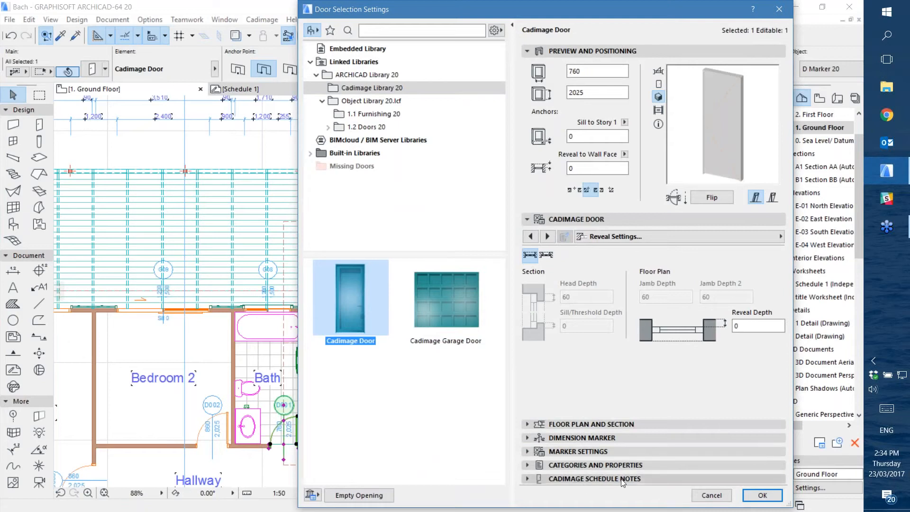
click(621, 479)
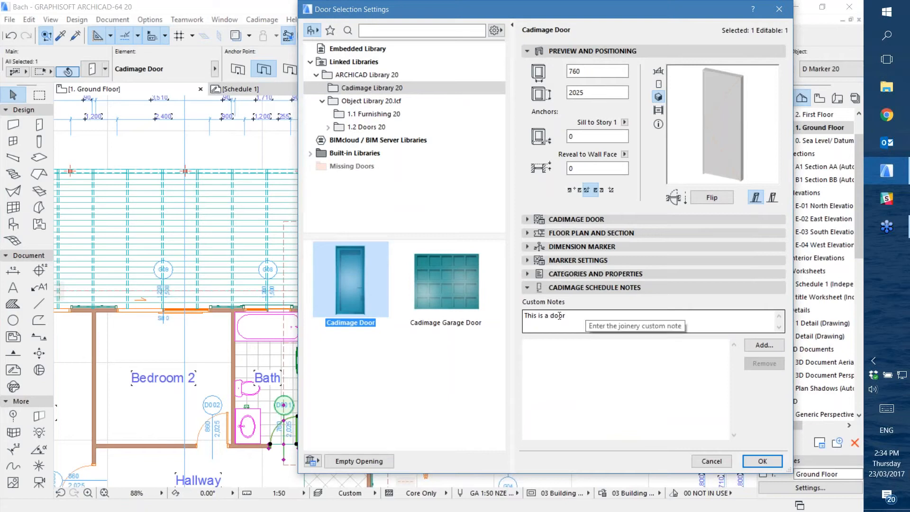
click(762, 344)
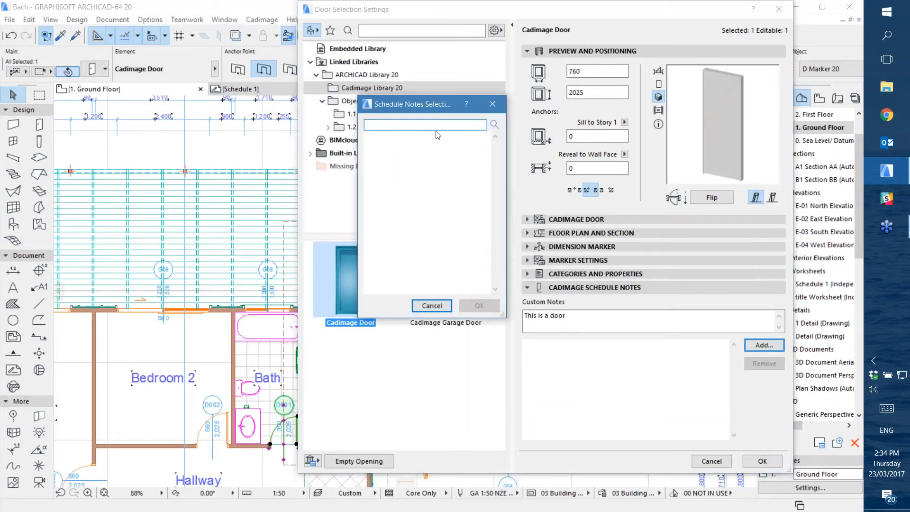
text(another note)
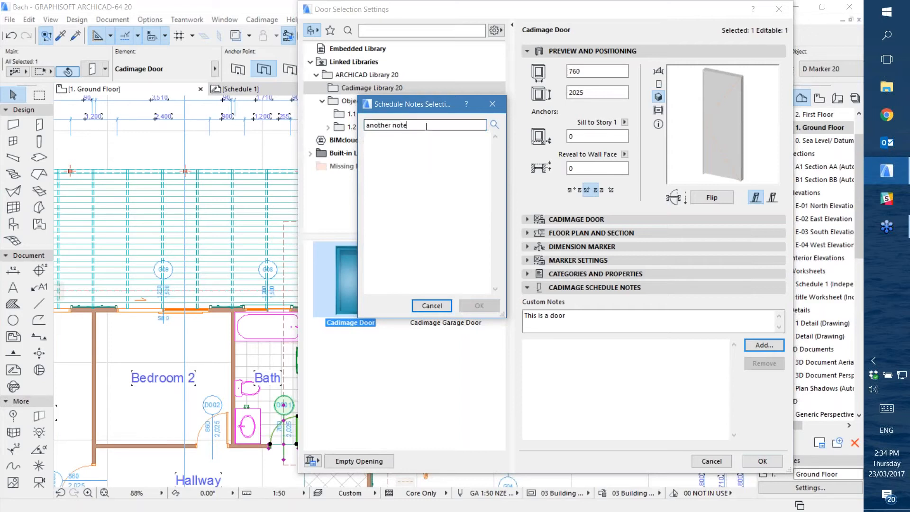
click(492, 103)
click(763, 346)
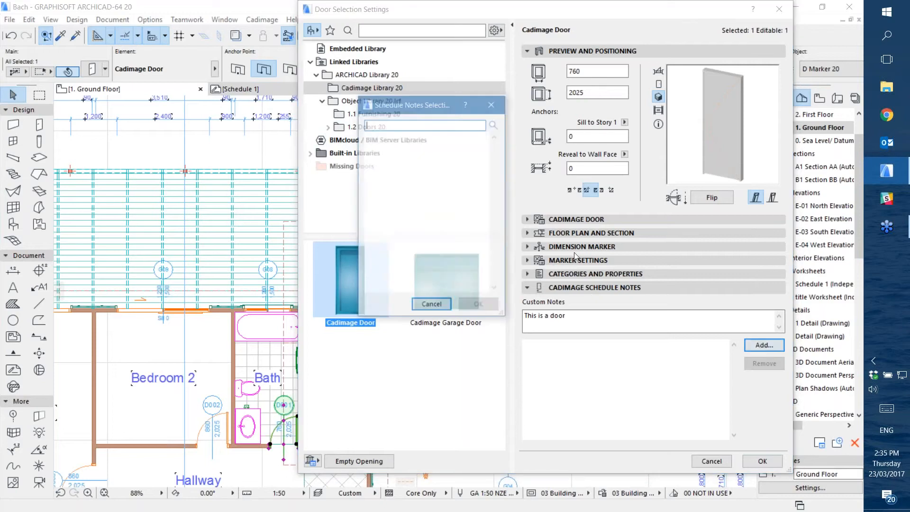
click(432, 305)
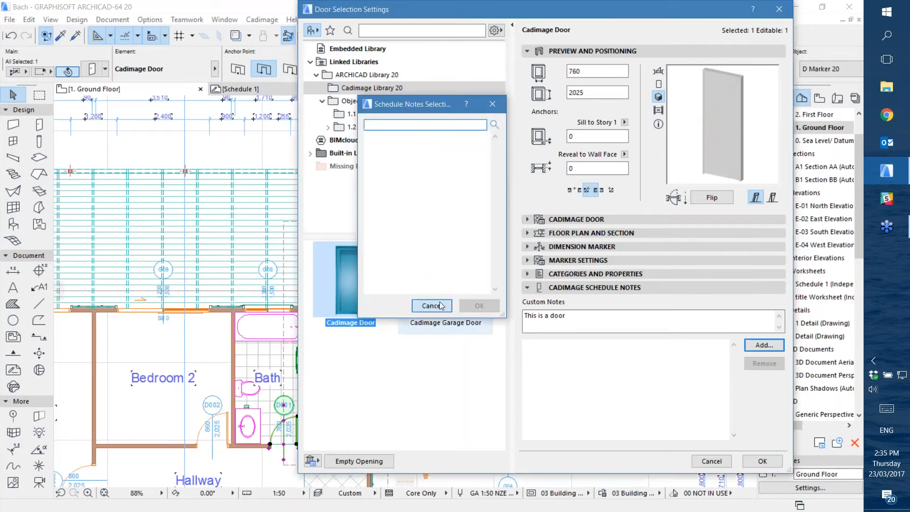
click(711, 461)
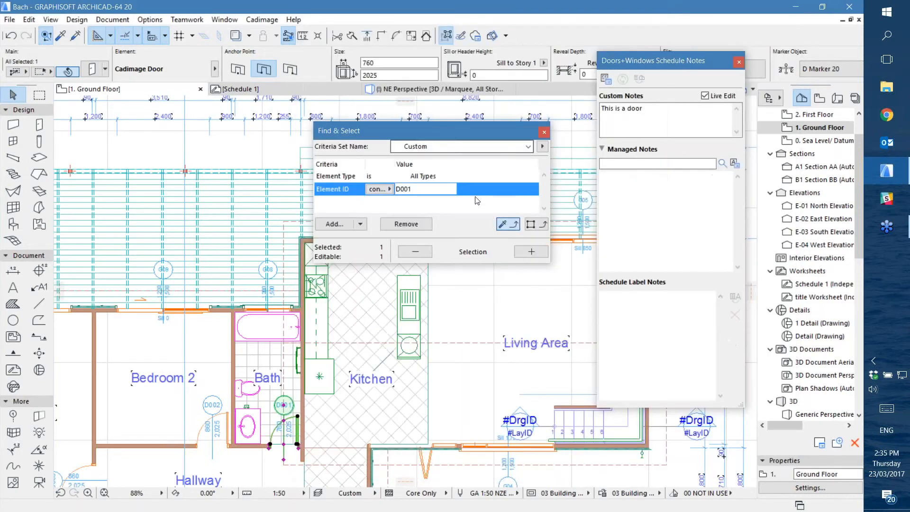
Close Find & Select and open the Schedule Notes Manager from the schedule notes palette
click(544, 133)
middle_drag(362, 342, 429, 275)
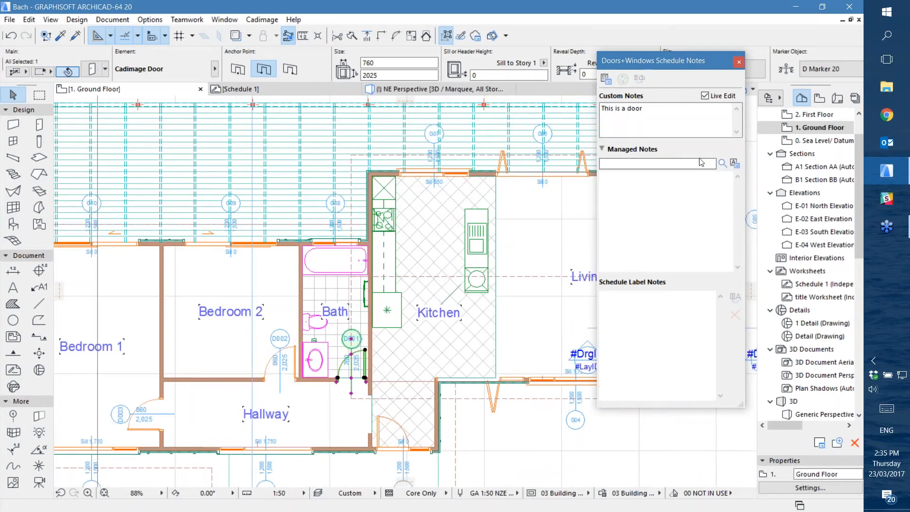
click(733, 164)
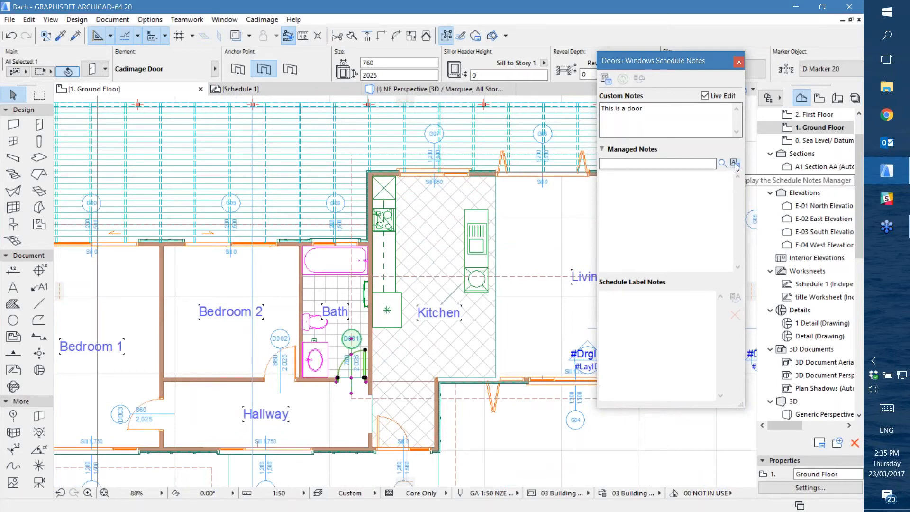
drag(318, 76, 351, 74)
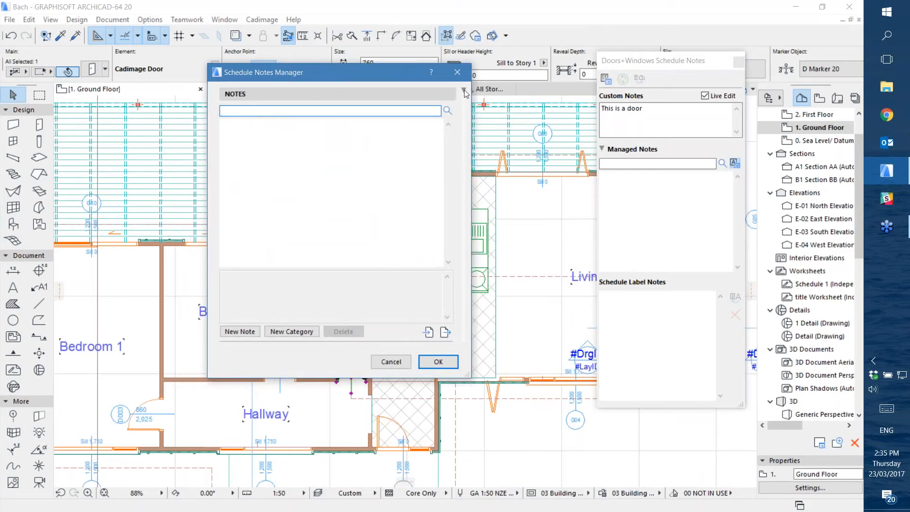
click(464, 90)
click(464, 91)
Create two managed schedule notes, "note 1" and "Note 2", and confirm the Schedule Notes Manager
click(240, 332)
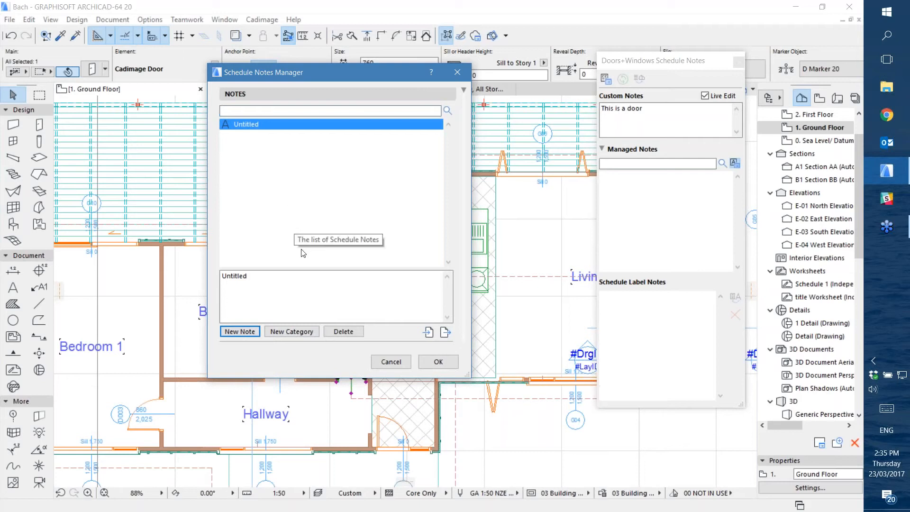
click(259, 129)
drag(264, 278, 187, 275)
text(note 1)
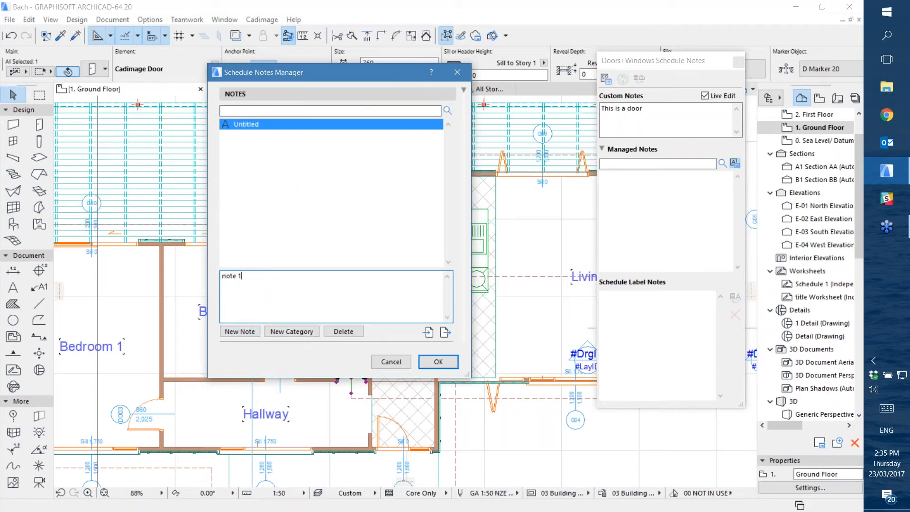
click(240, 331)
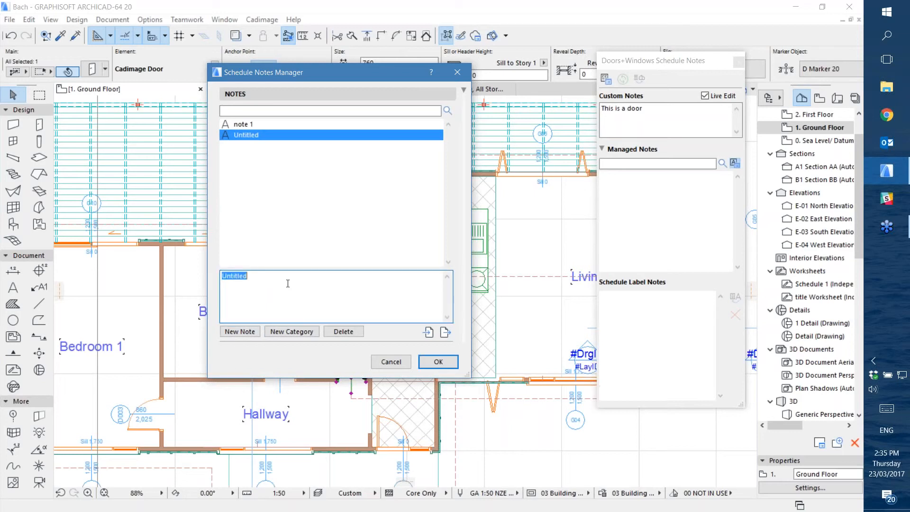
text(Note 2)
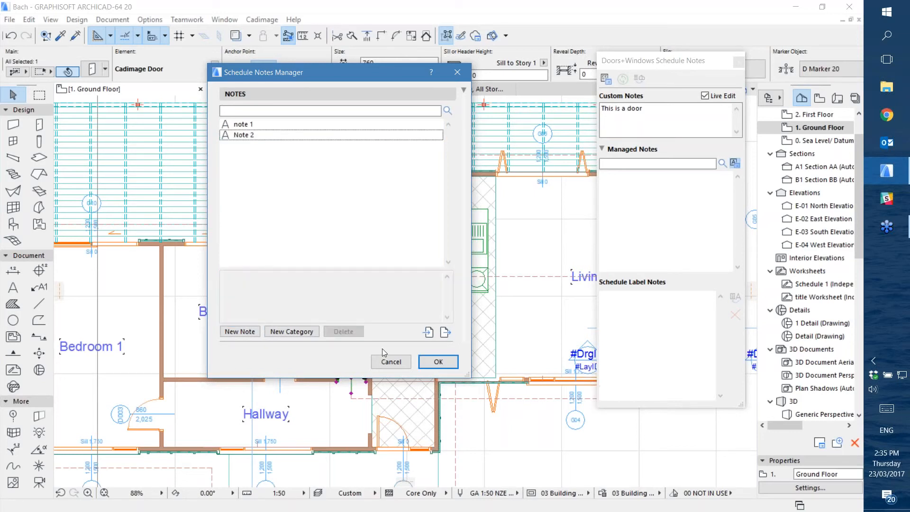
click(436, 362)
Add the managed note "note 1" to door D001 through its Cadimage Schedule Notes settings
click(92, 69)
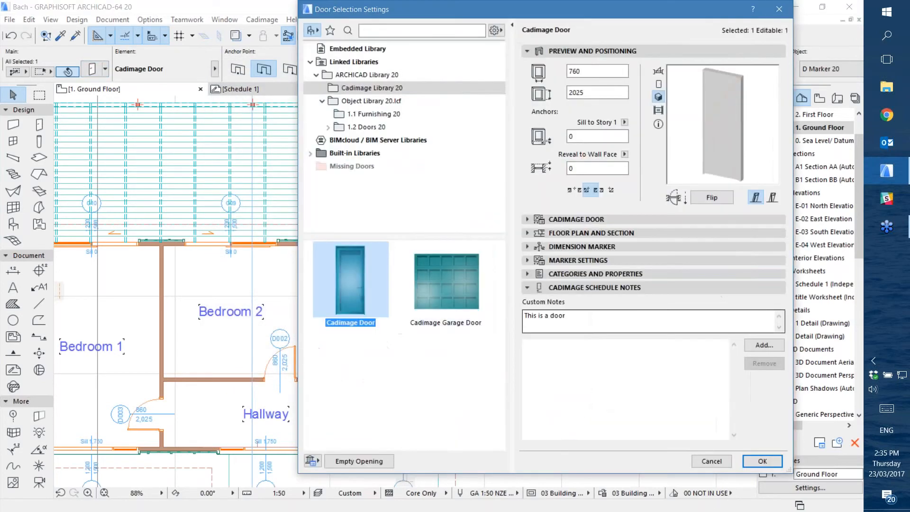
click(753, 345)
click(394, 138)
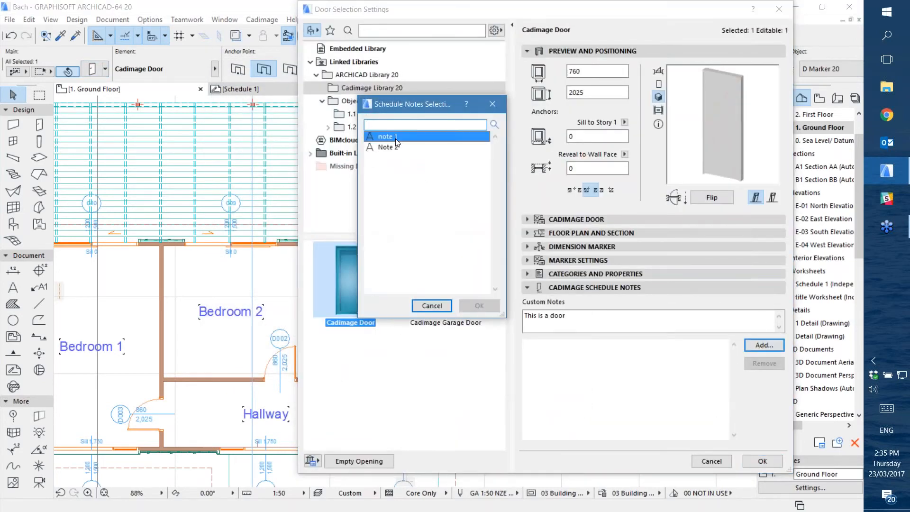
click(479, 306)
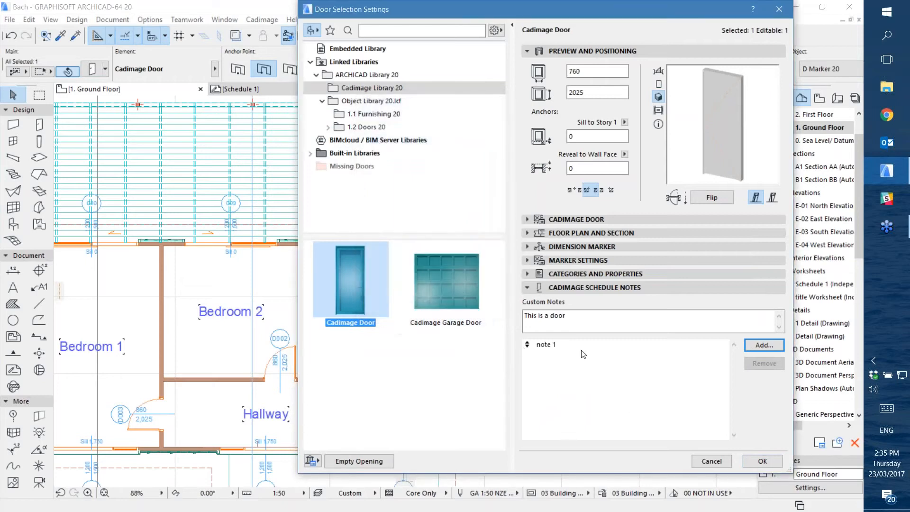
click(759, 461)
Return to Schedule 1, update the schedule and inspect the notes under door D001
click(284, 89)
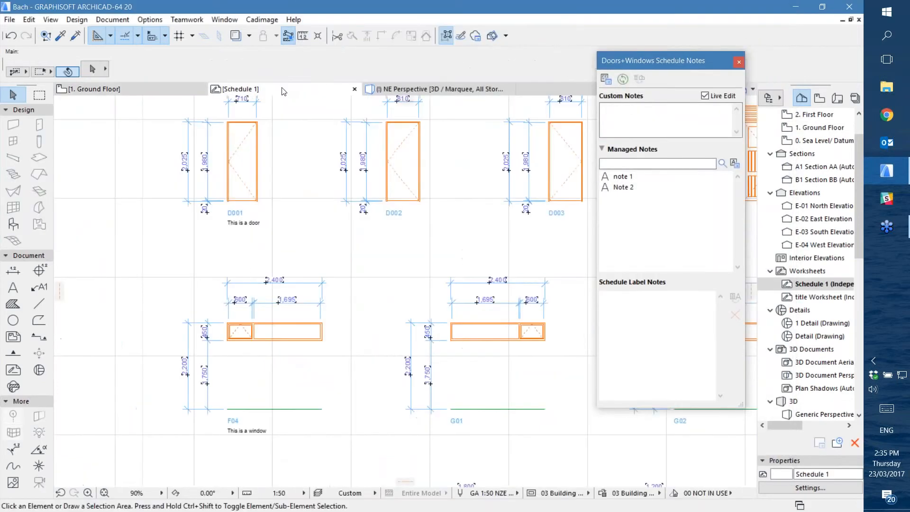
click(254, 20)
mouse_move(237, 35)
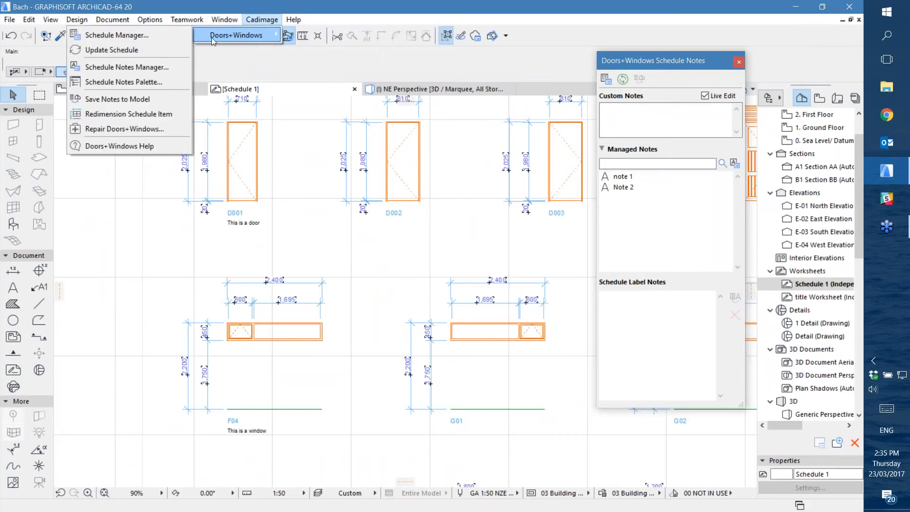
click(108, 49)
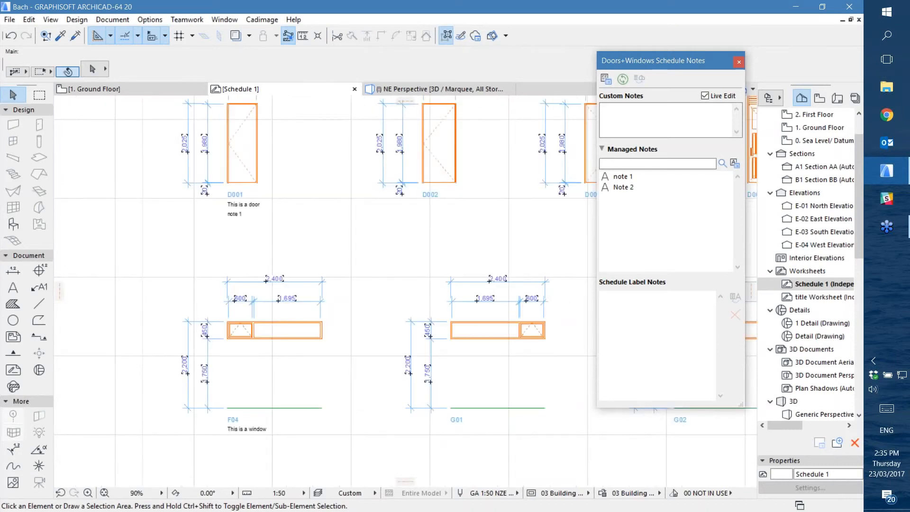
scroll(216, 178, up, 3)
middle_drag(217, 179, 275, 266)
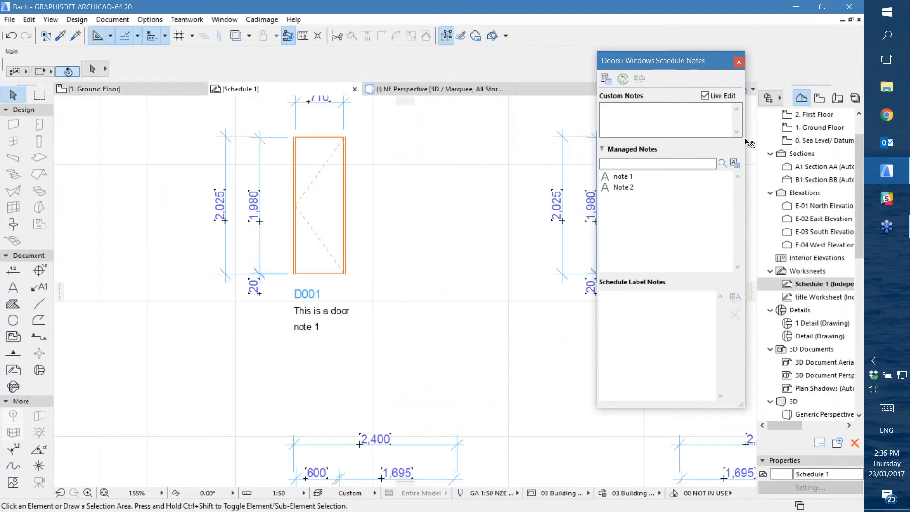
Review the managed notes in the Schedule Notes Manager and close it without changes
click(734, 163)
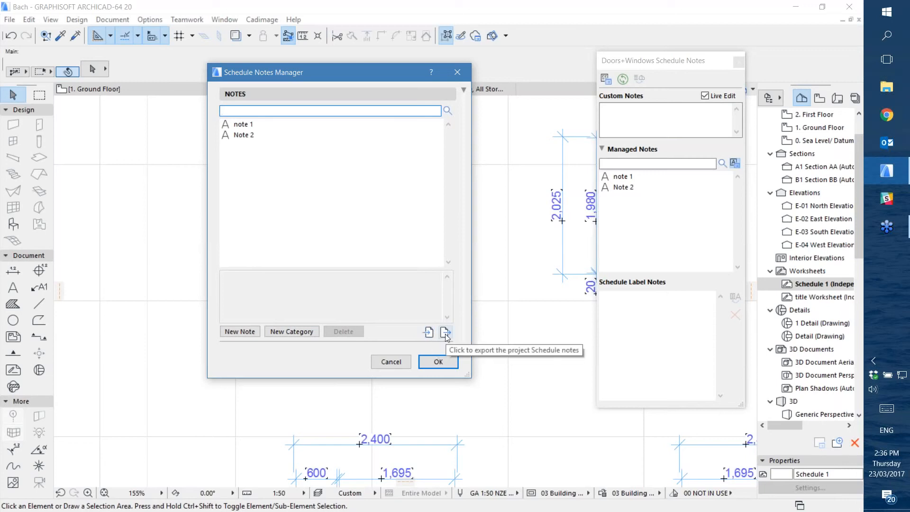
click(392, 360)
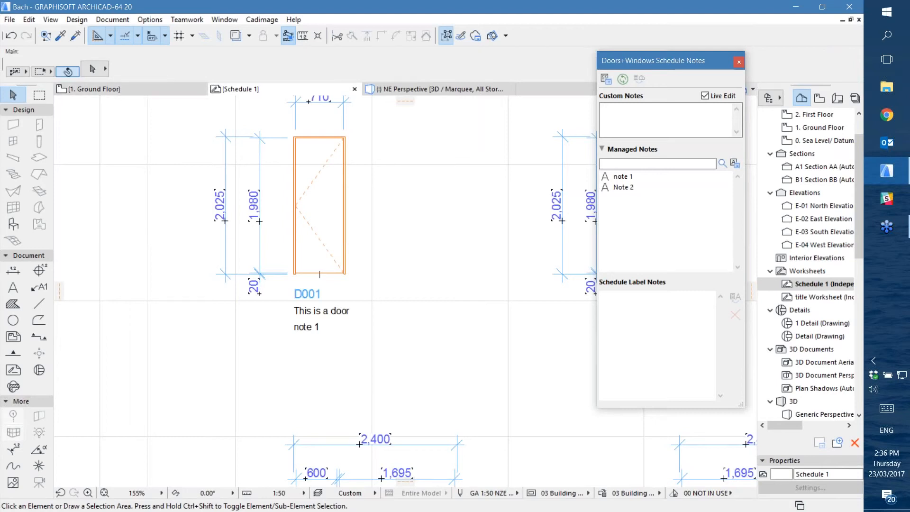
Save the schedule notes to the model and close the Doors+Windows Schedule Notes palette
click(262, 19)
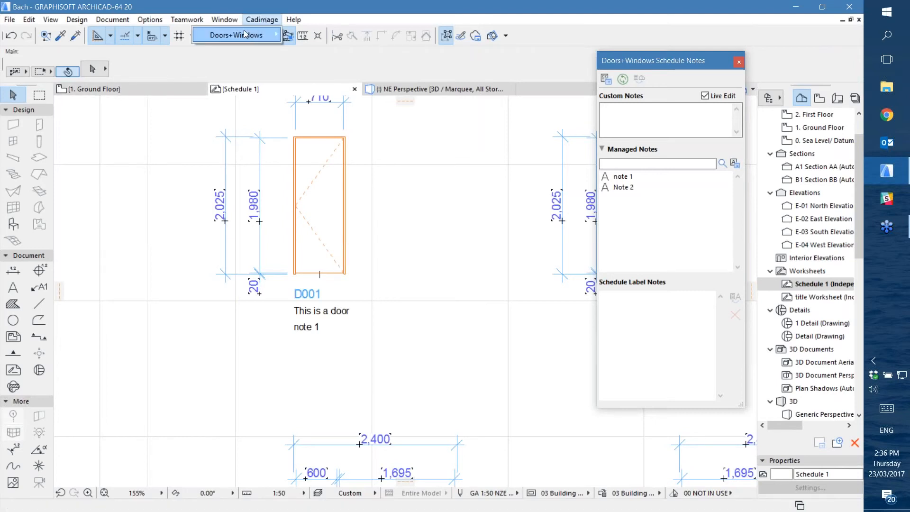
mouse_move(244, 30)
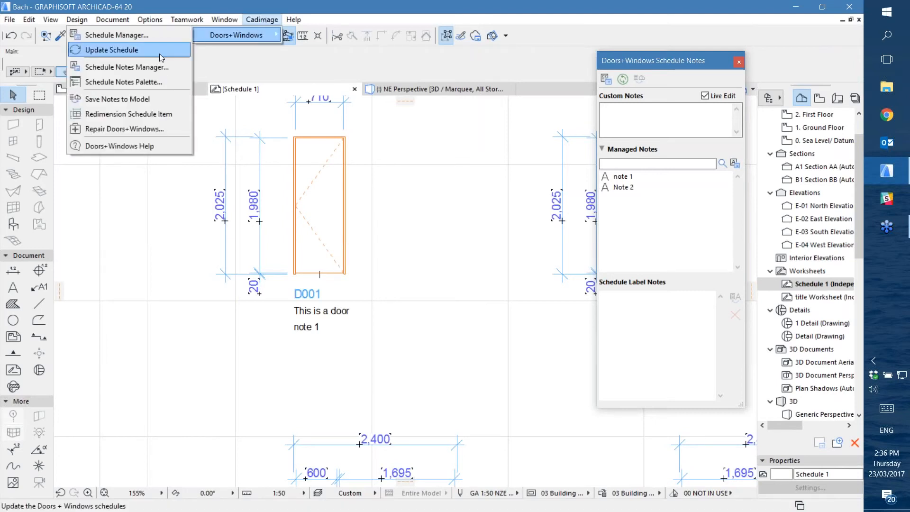
click(137, 99)
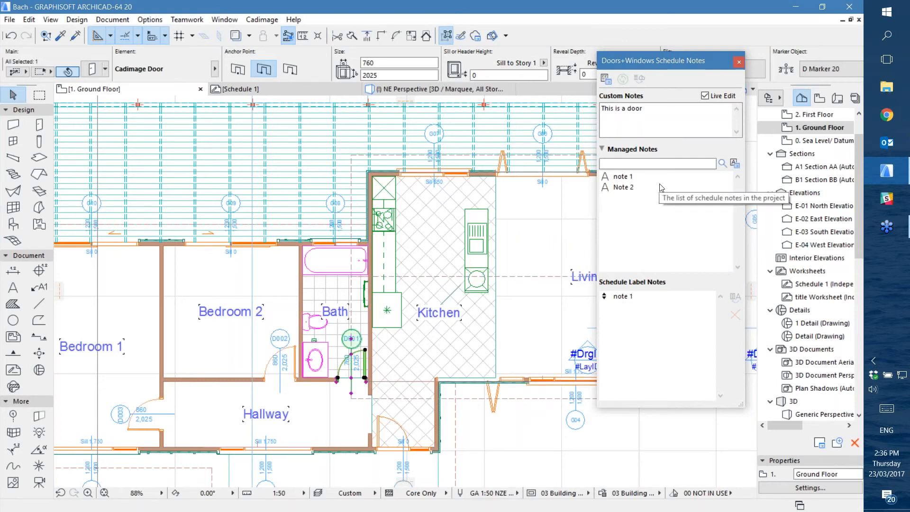
click(738, 61)
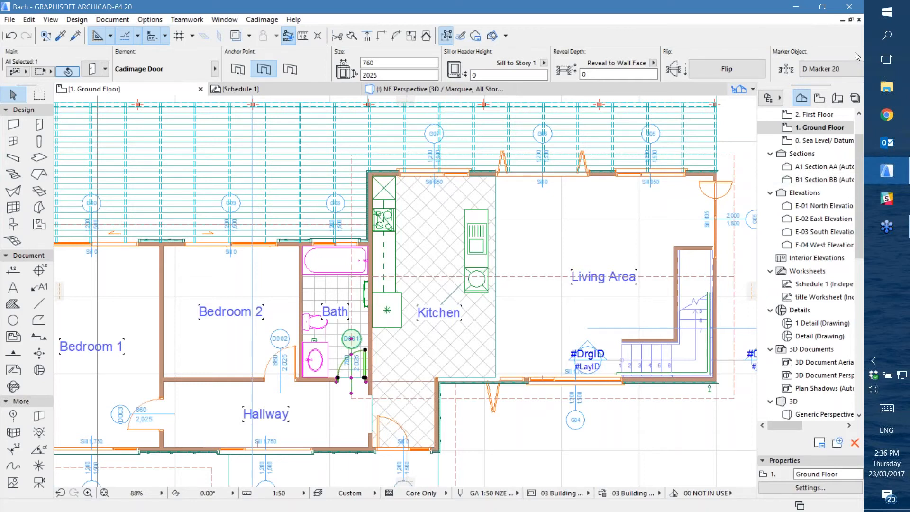
key(ctrl+shift+t)
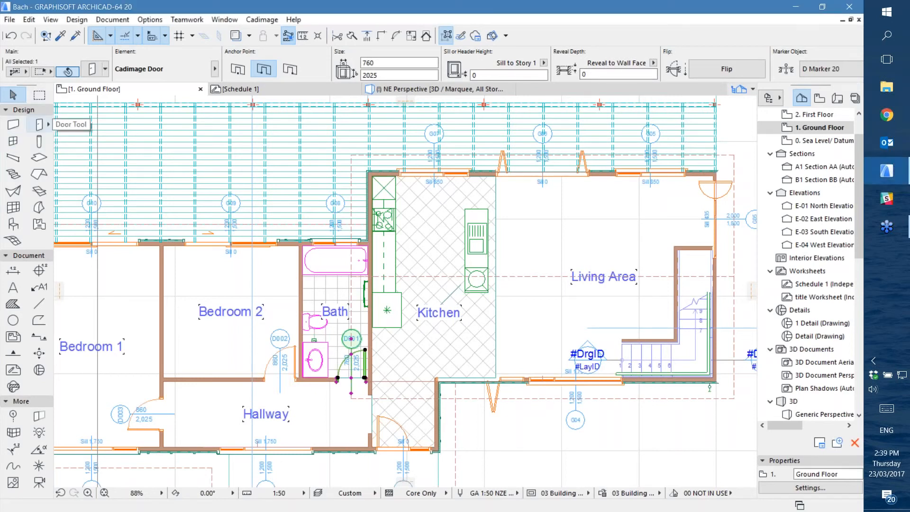
double_click(39, 124)
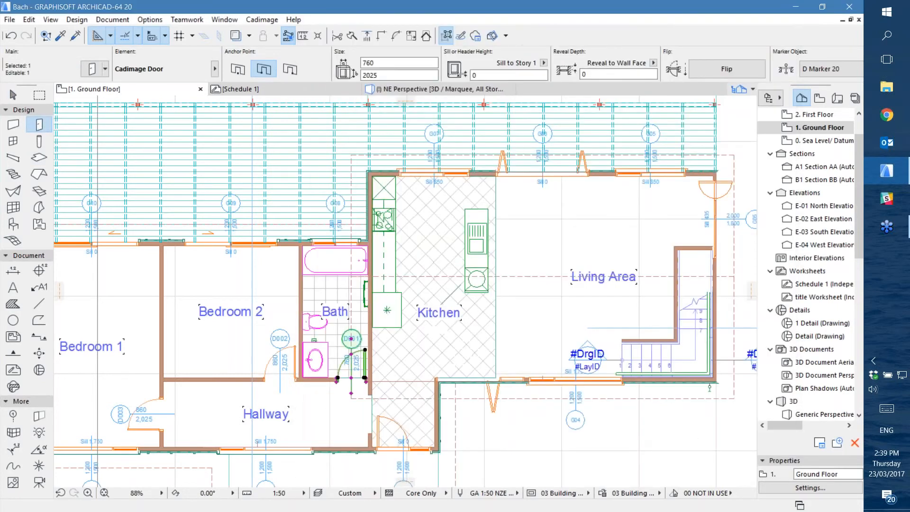
click(752, 451)
Deselect door D001, choose Cadimage Garage Door in the door default settings and display its Shape settings
key(Escape)
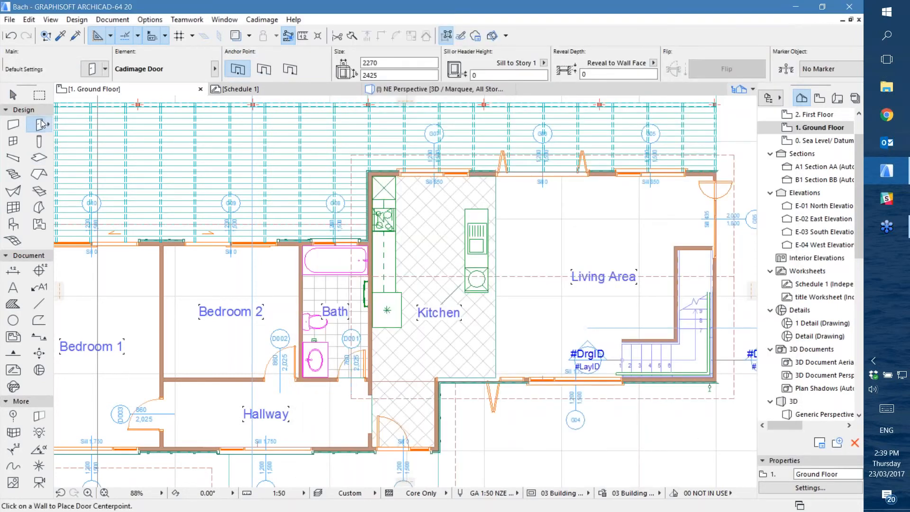
double_click(41, 124)
click(471, 297)
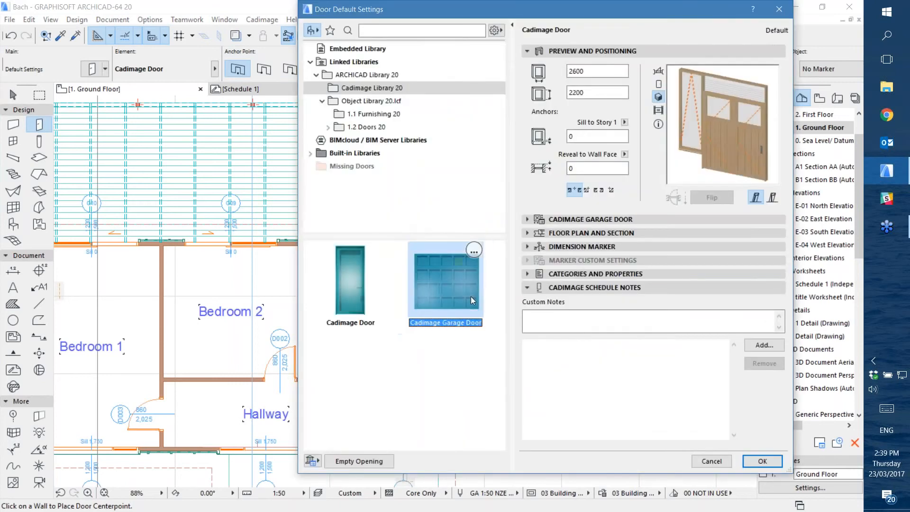
click(633, 220)
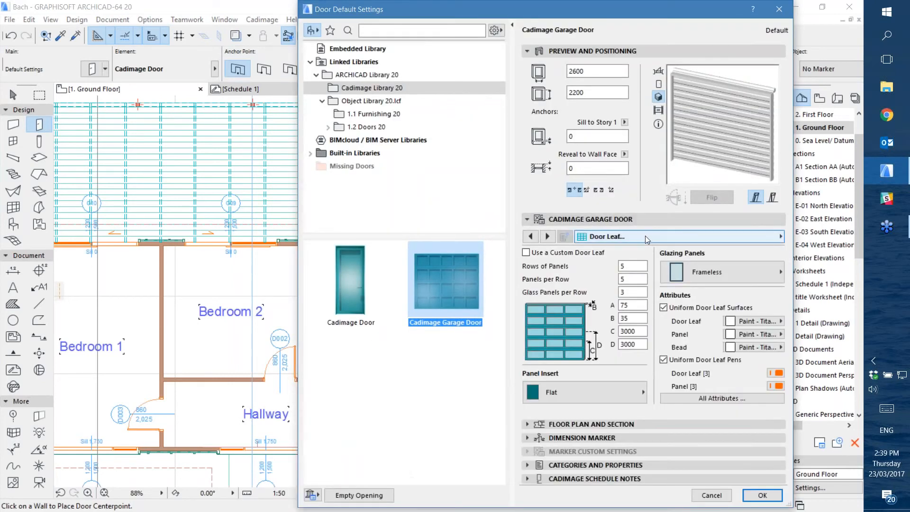
click(631, 235)
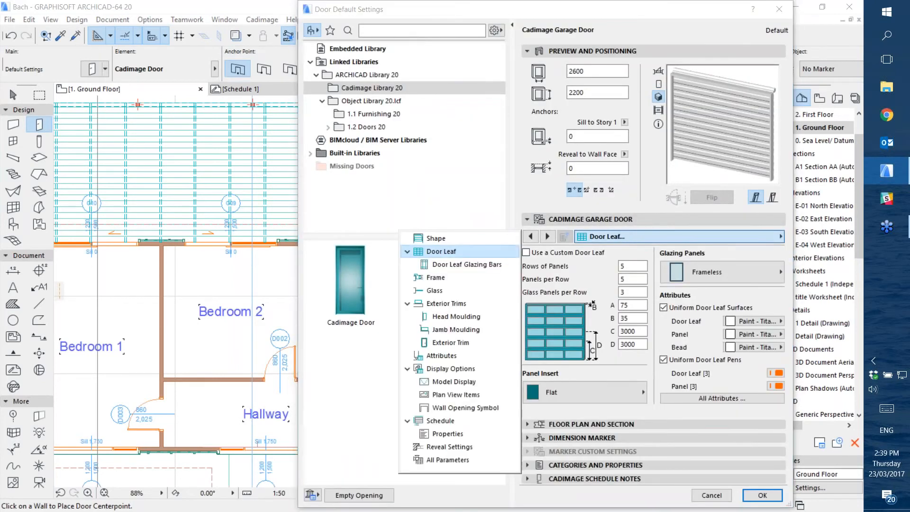
click(467, 241)
click(682, 269)
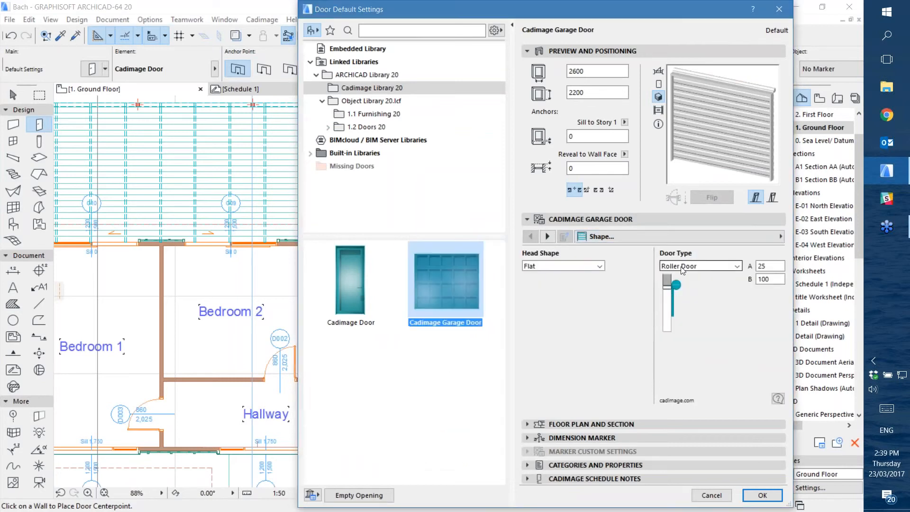
Try the Tilt Panel Door and Sectional Lift Door types on the garage door, ending with Tilt Panel Door
click(699, 266)
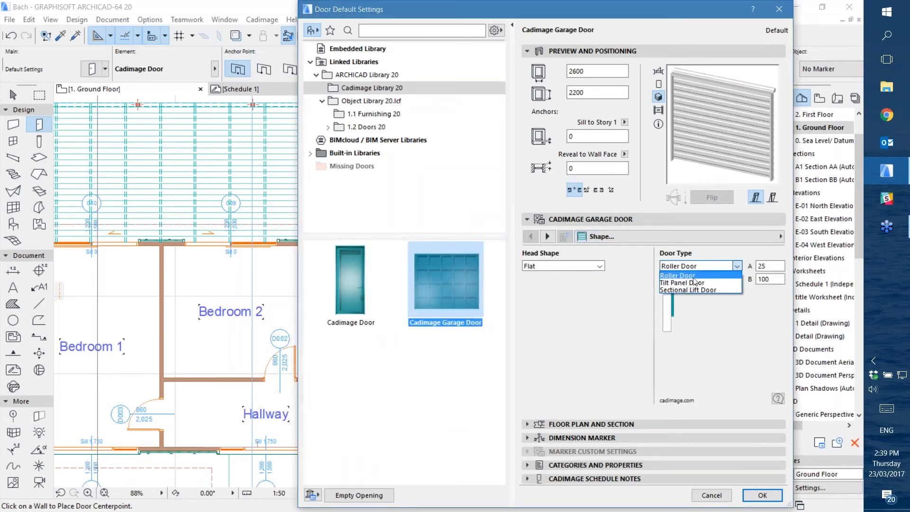
click(691, 282)
click(698, 266)
click(690, 290)
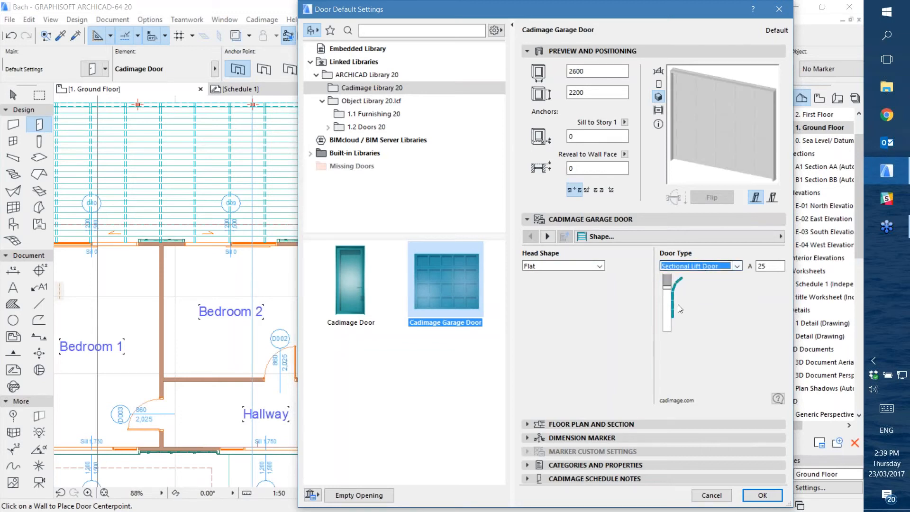
click(686, 265)
click(687, 264)
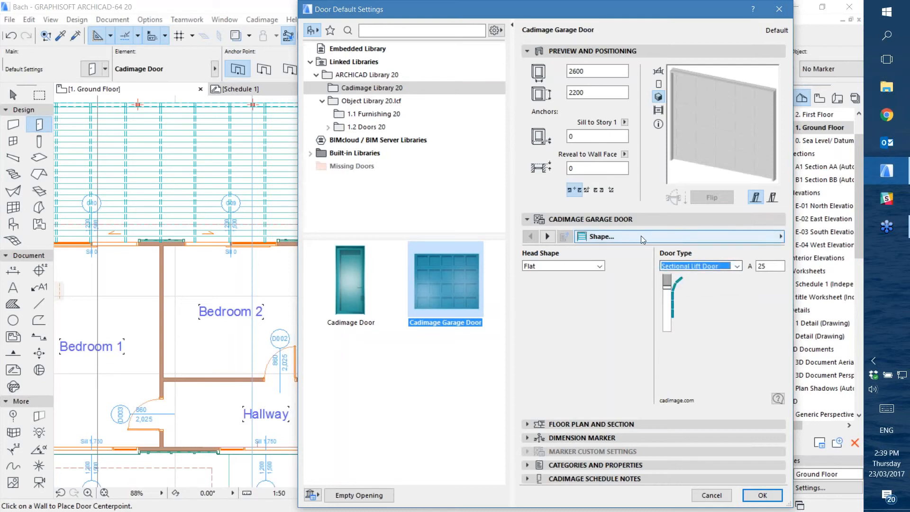
click(677, 267)
click(682, 283)
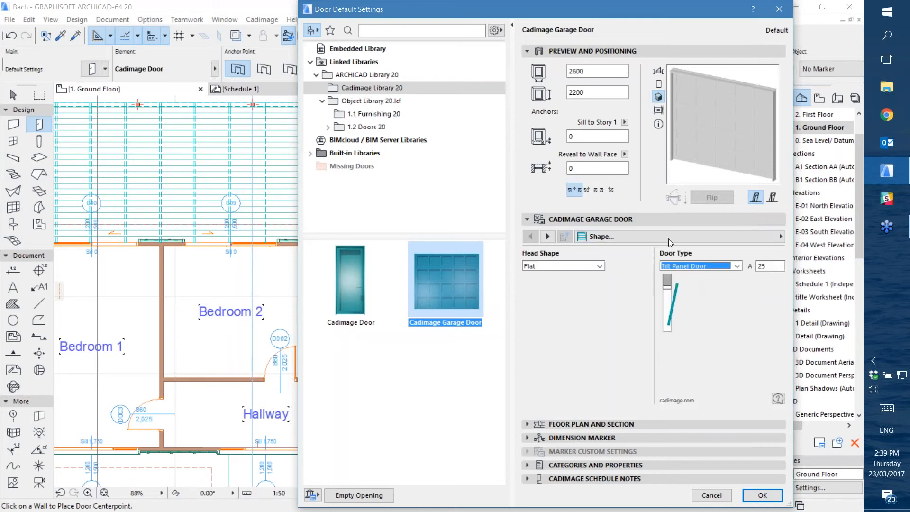
Examine the garage door's Door Leaf and Exterior Trims settings
click(644, 241)
click(431, 255)
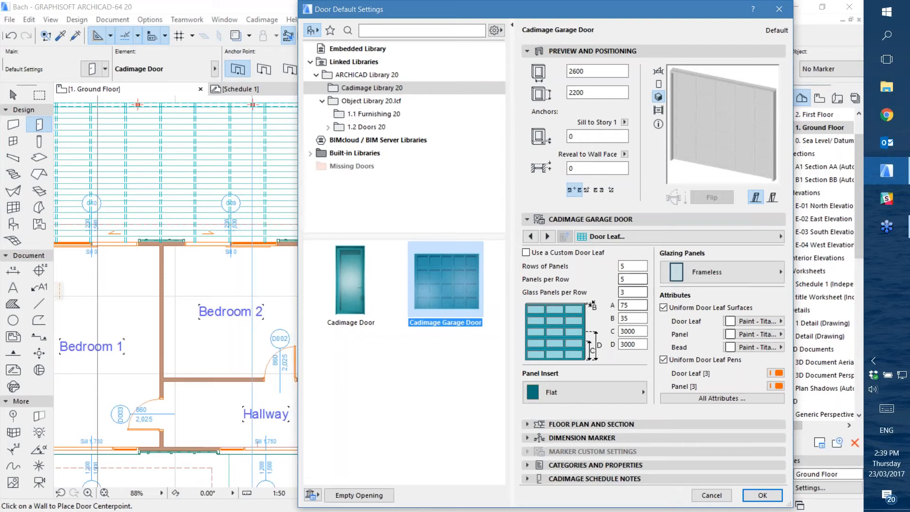
click(644, 237)
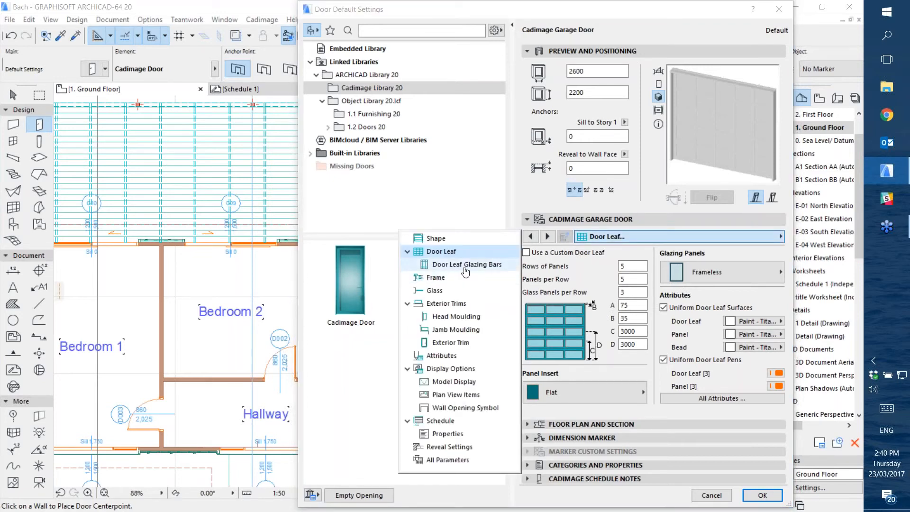
click(442, 303)
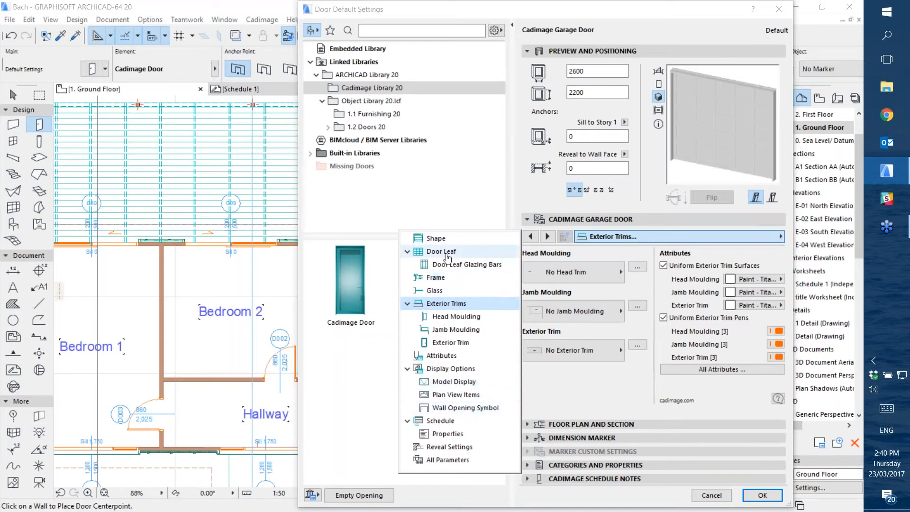
Set the garage door type back to Roller Door, then cancel the door default settings
click(435, 237)
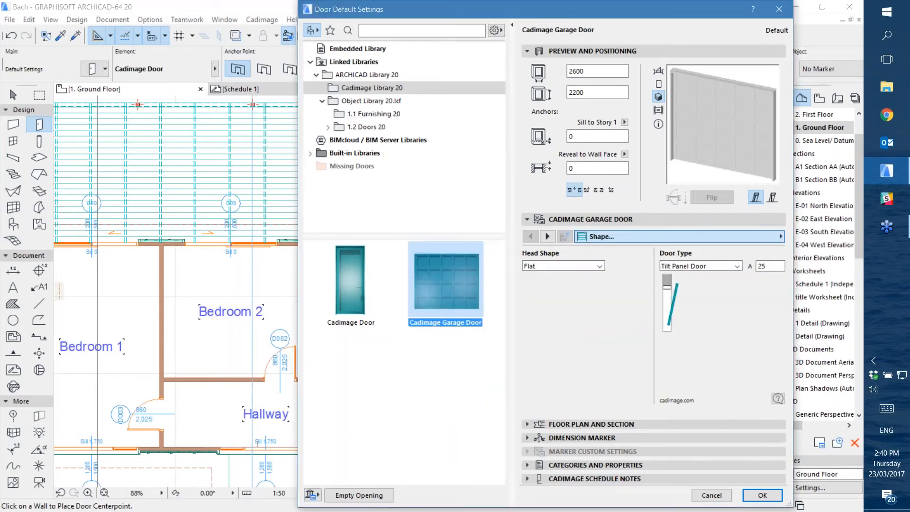
click(564, 266)
click(564, 265)
click(689, 266)
click(684, 276)
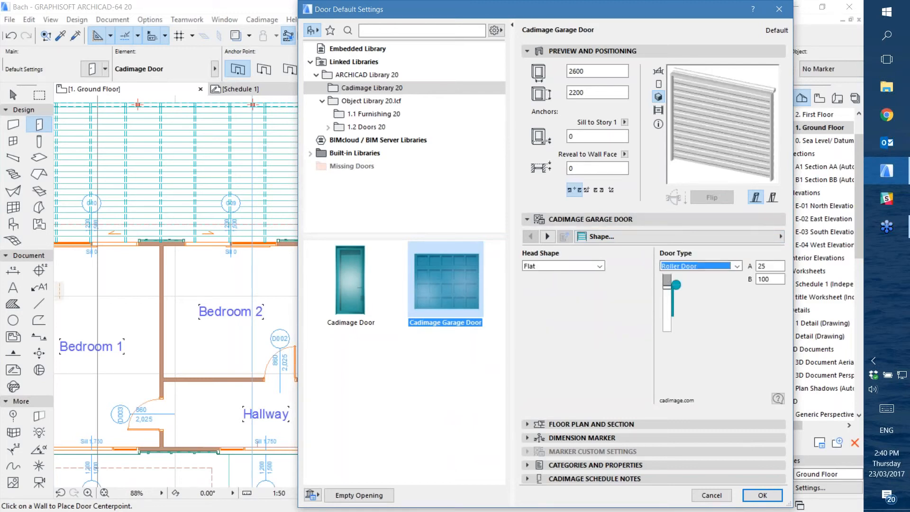
click(716, 495)
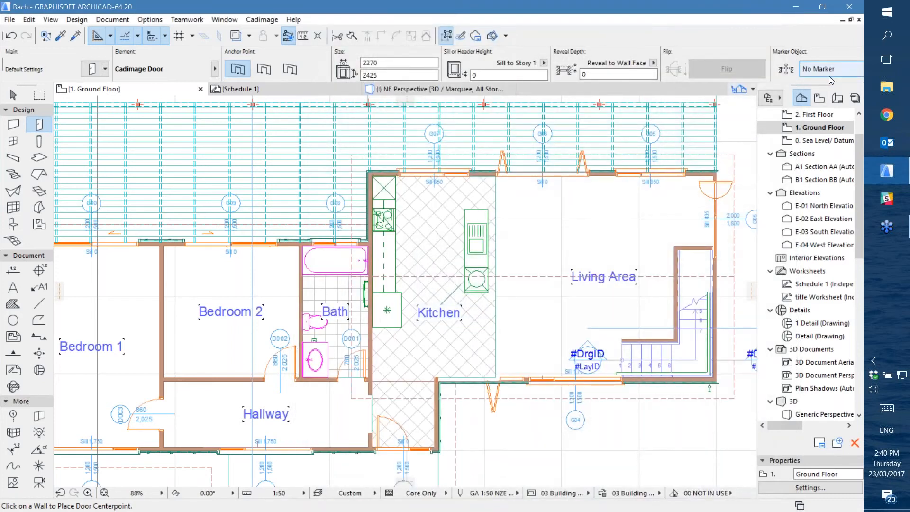
click(854, 81)
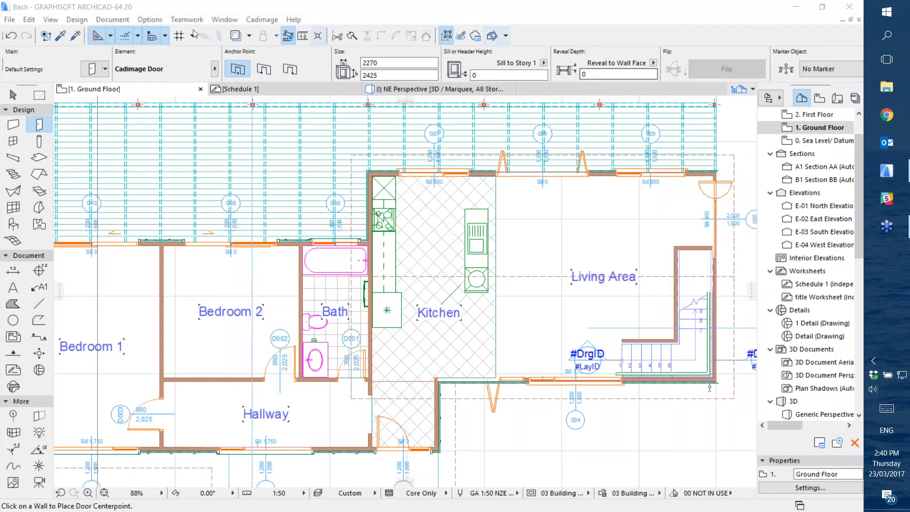
click(139, 10)
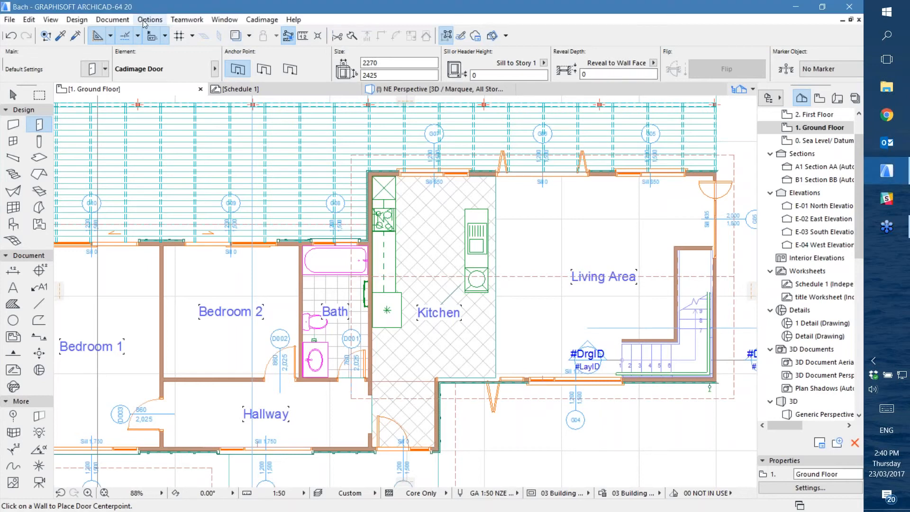
Examine the Miscellaneous Settings for Library Parts in the Model View Options, including door handle visibility in 3D, and cancel
click(145, 21)
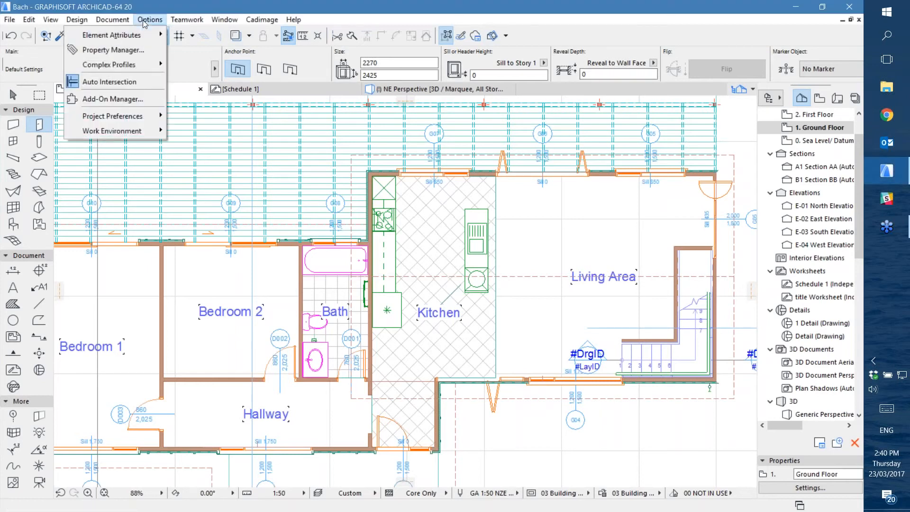
mouse_move(112, 20)
mouse_move(110, 112)
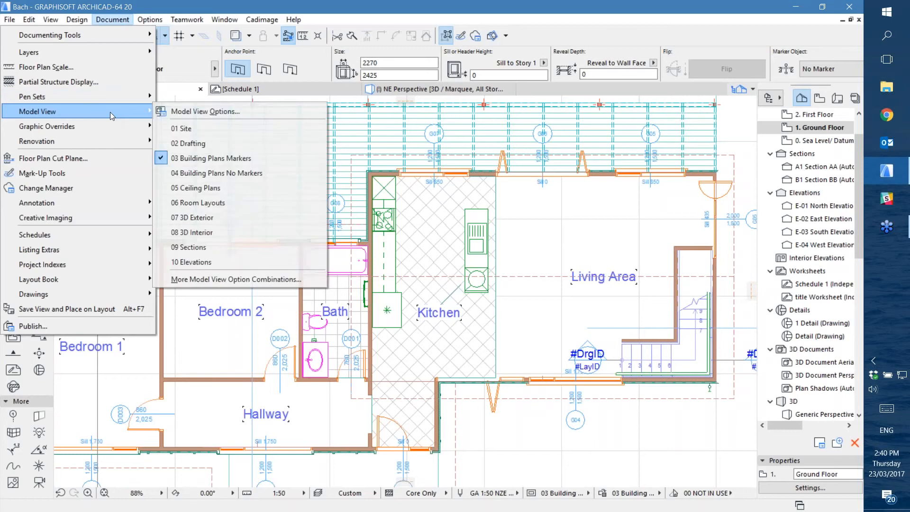
click(219, 112)
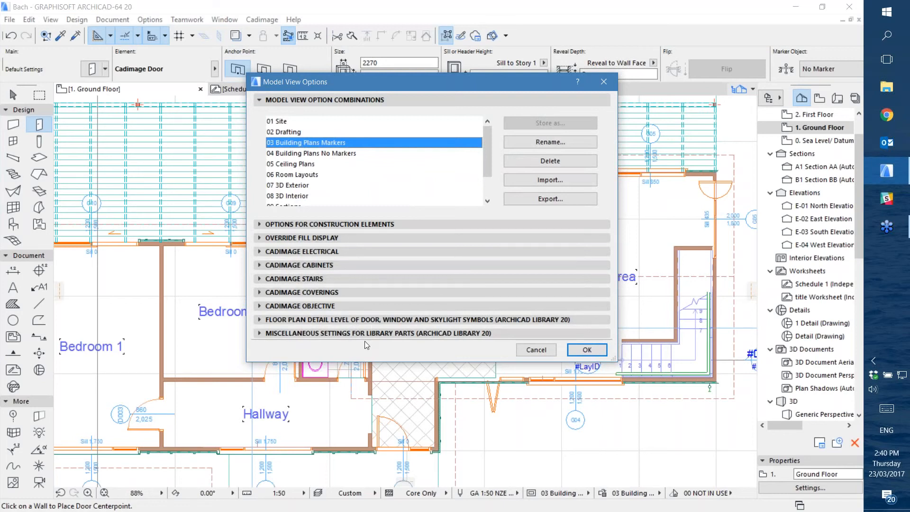
click(354, 333)
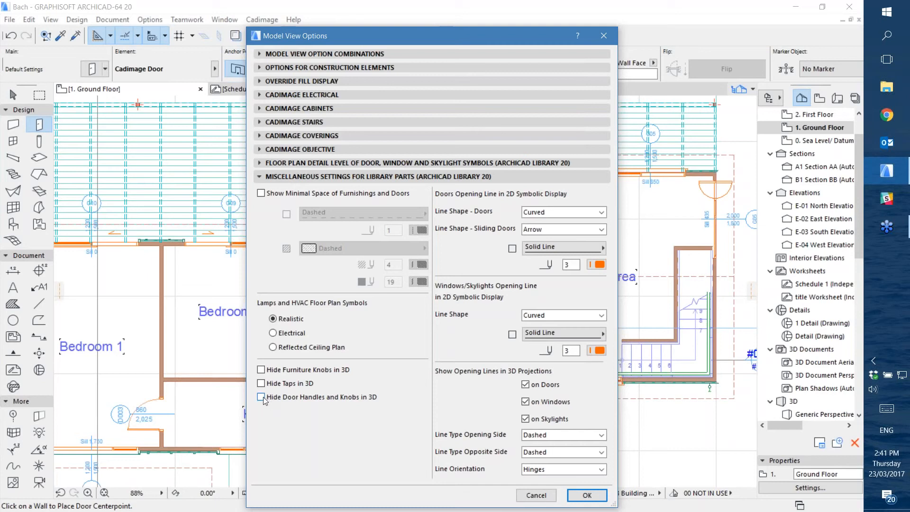
click(536, 495)
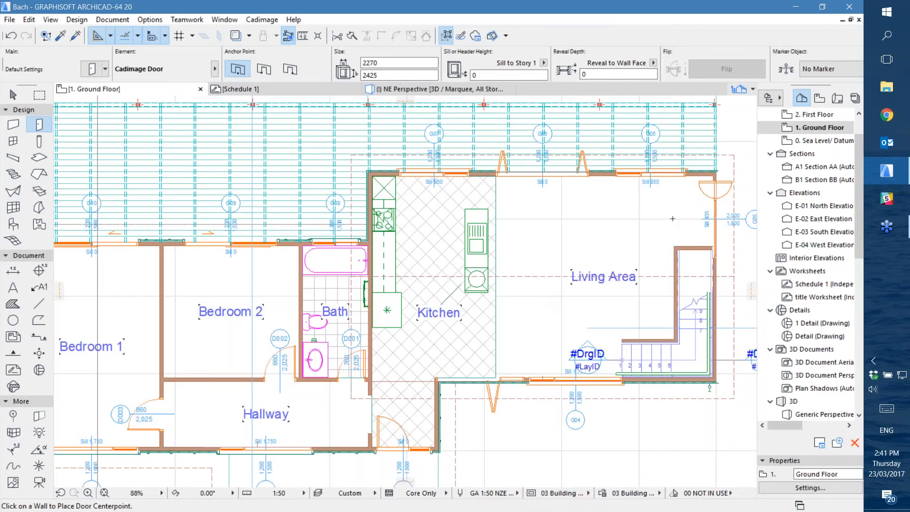
Open the Cadimage Door default settings and display the Main Frame options
click(854, 79)
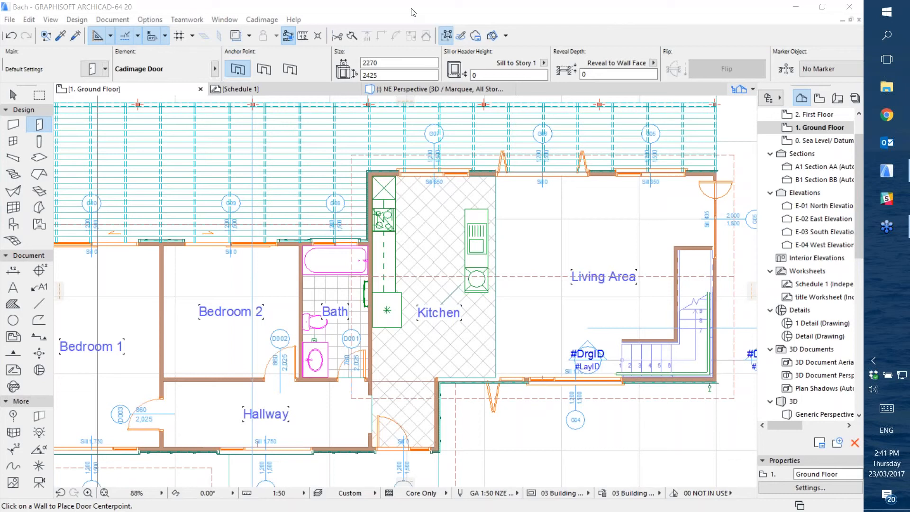
click(886, 171)
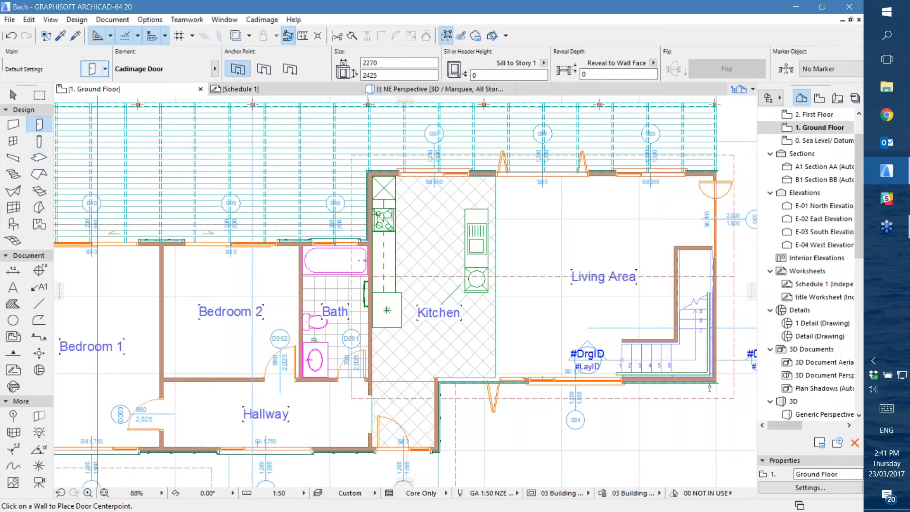
click(93, 70)
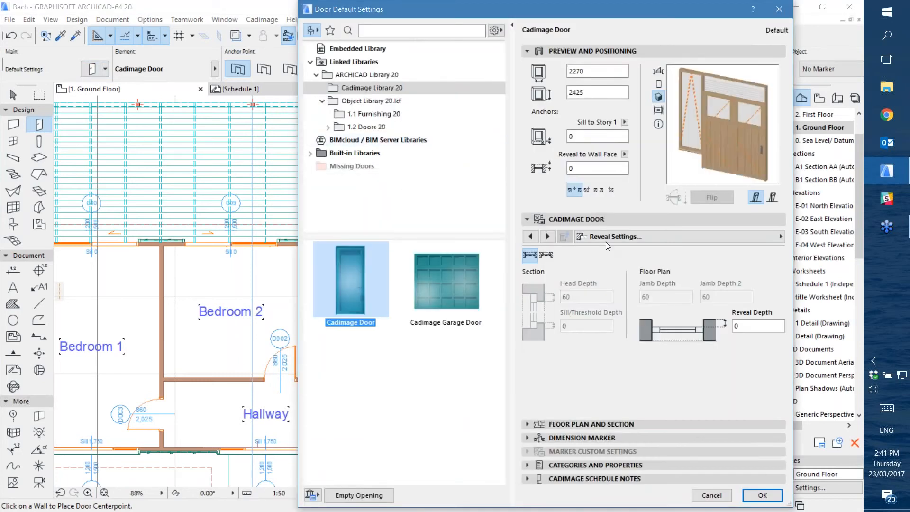
click(592, 237)
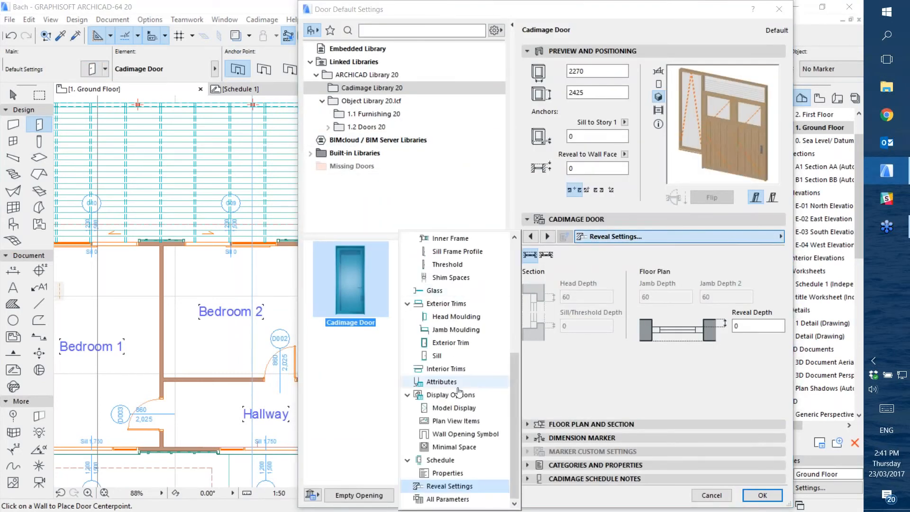
scroll(448, 306, up, 2)
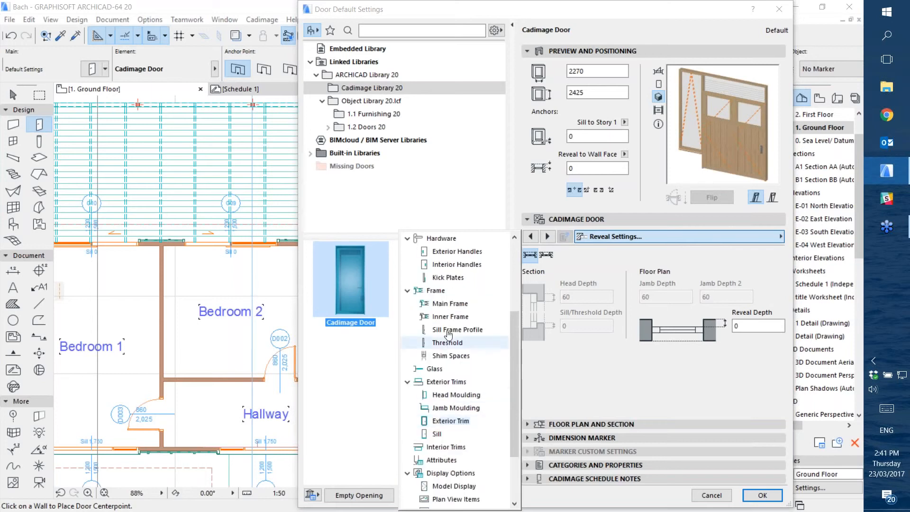
click(442, 306)
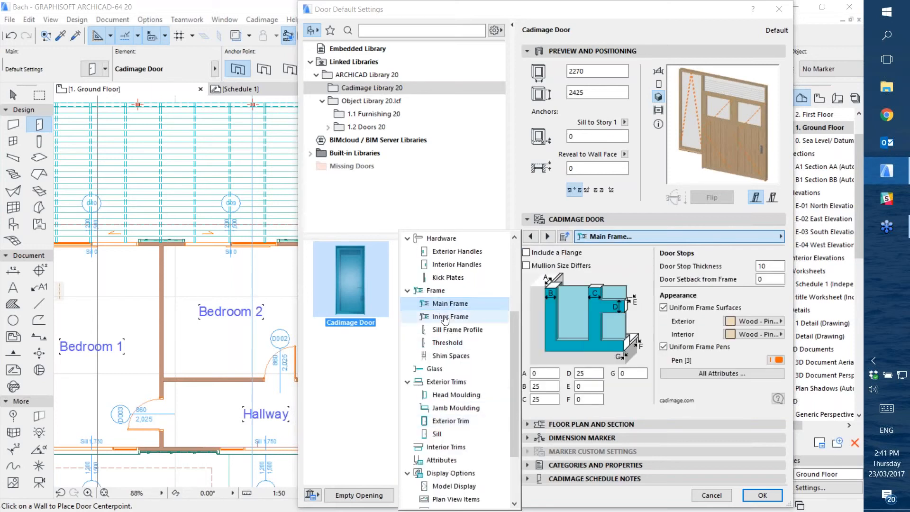
Examine the Cadimage Door's Frame, Exterior Trims and Head Moulding settings
click(436, 291)
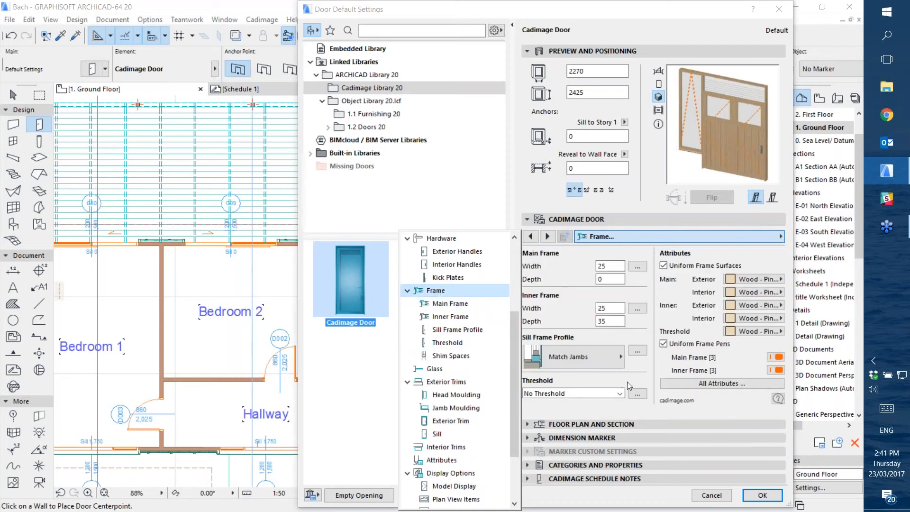
click(448, 382)
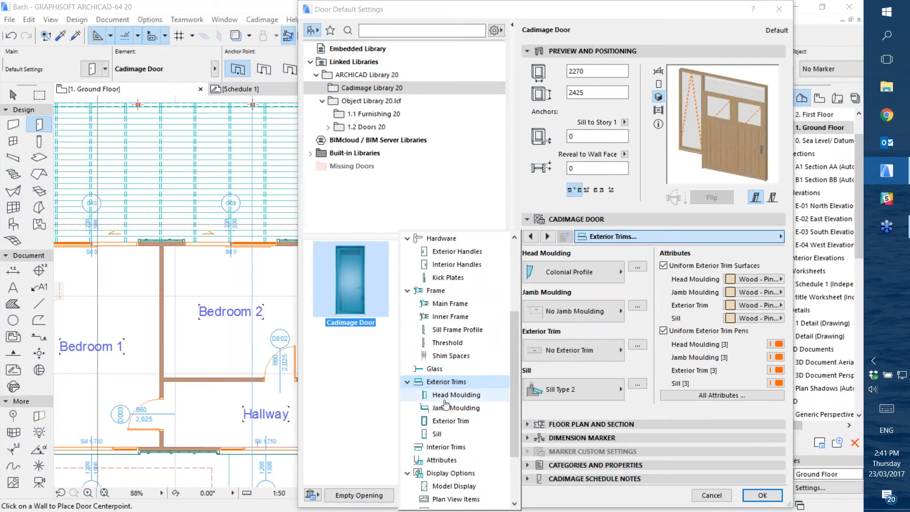
click(446, 398)
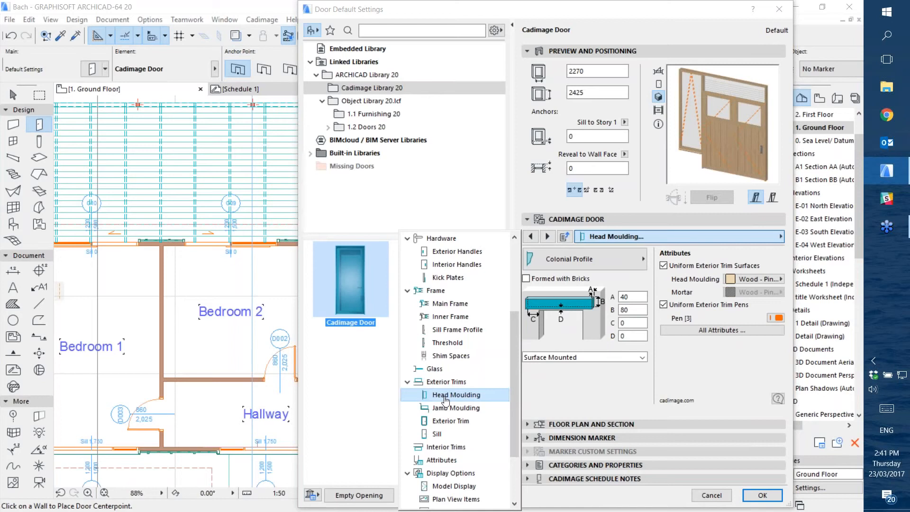
scroll(446, 400, up, 2)
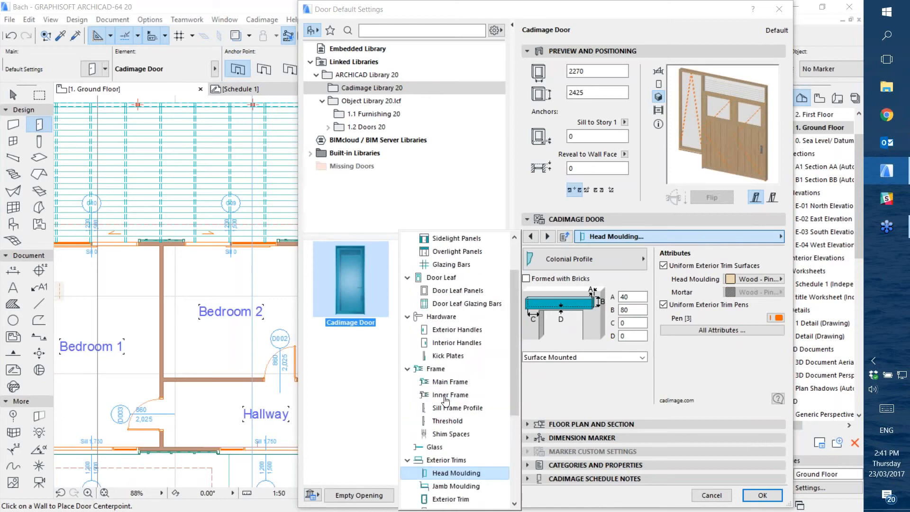
scroll(445, 401, up, 2)
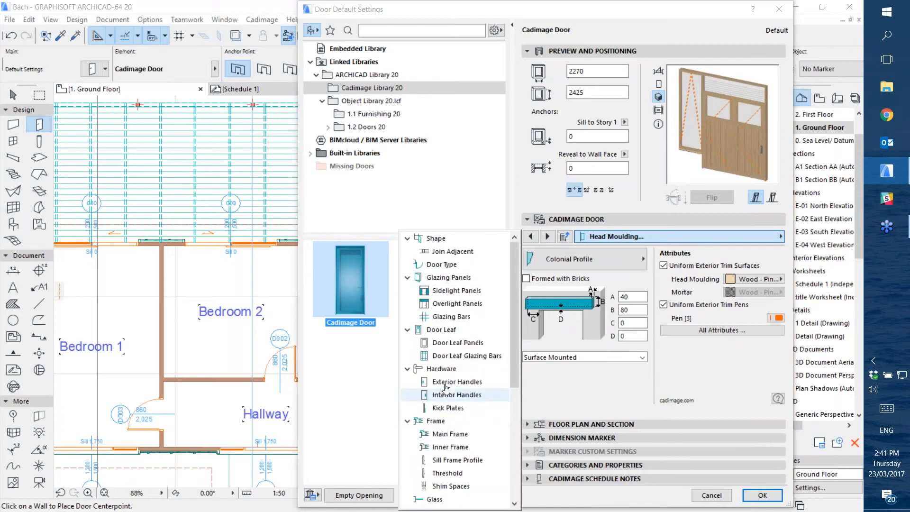
scroll(446, 388, down, 5)
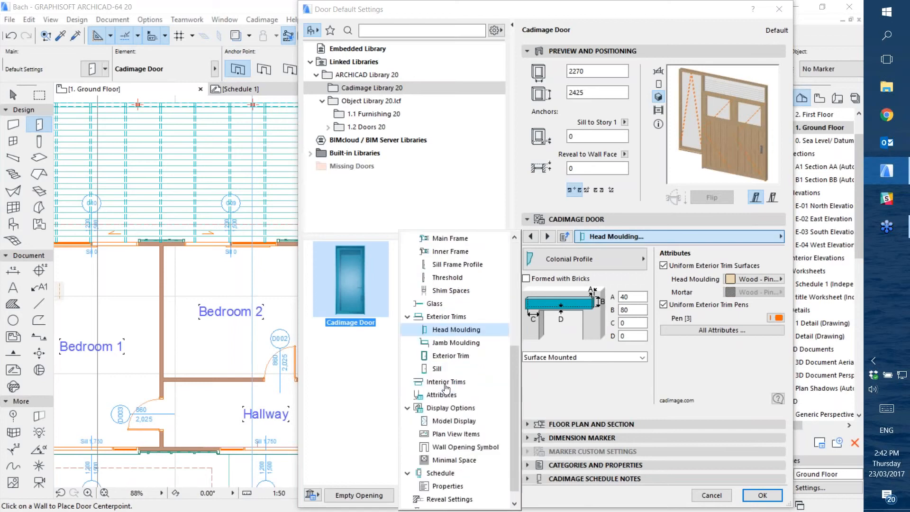
click(445, 383)
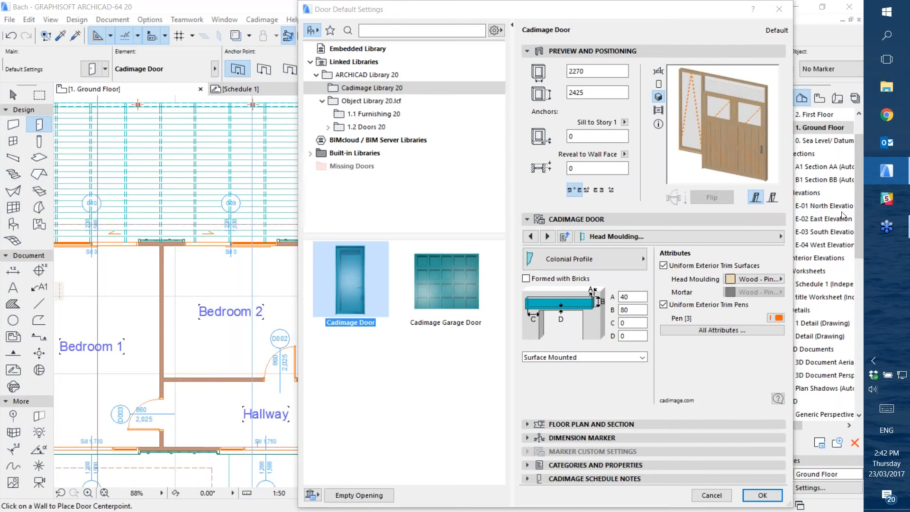
Display the Cadimage Door's Door Type settings, examine the available door types, and close the door default settings
click(630, 237)
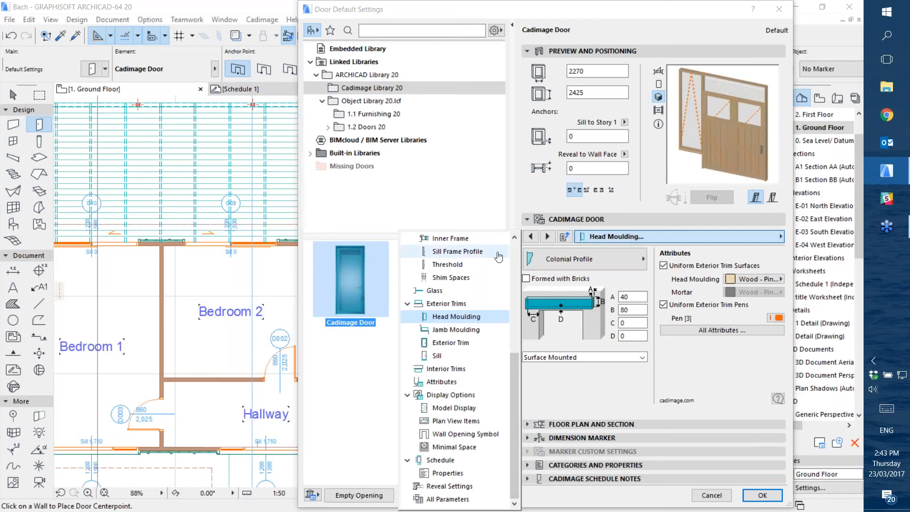
click(517, 250)
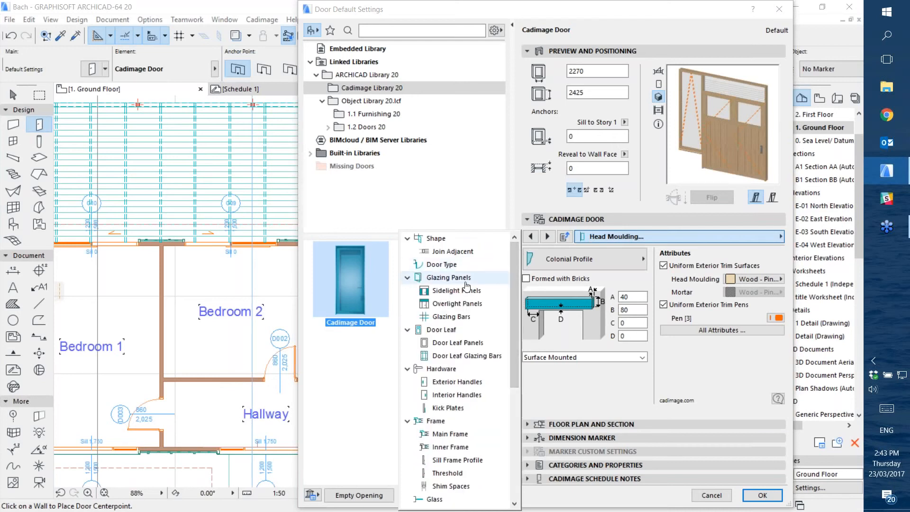
click(443, 265)
click(610, 277)
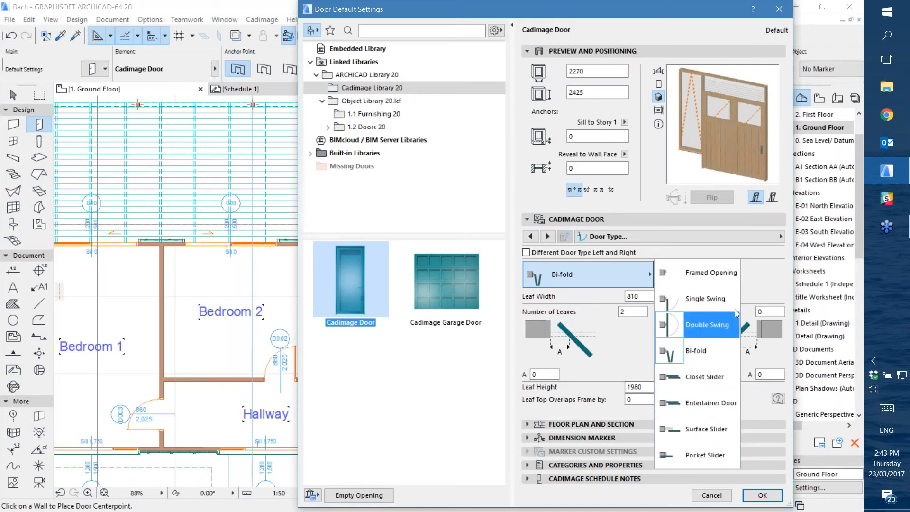
click(763, 272)
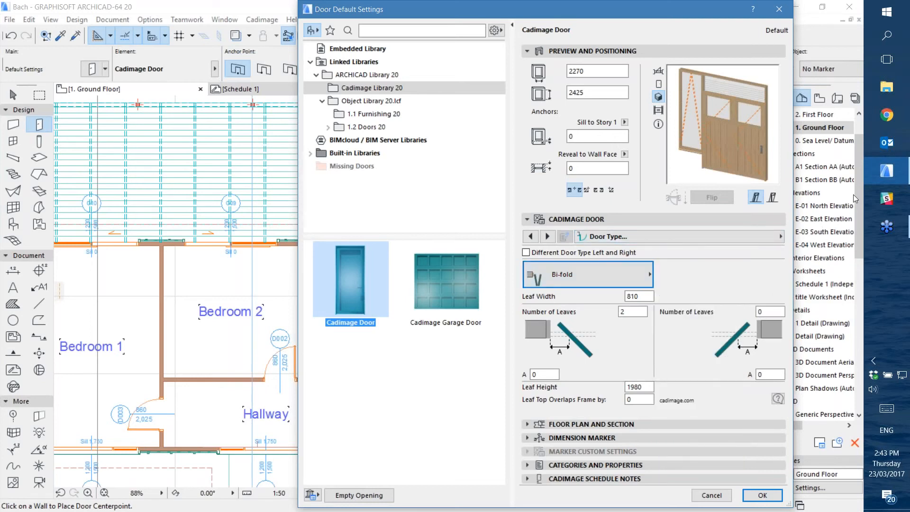
click(858, 81)
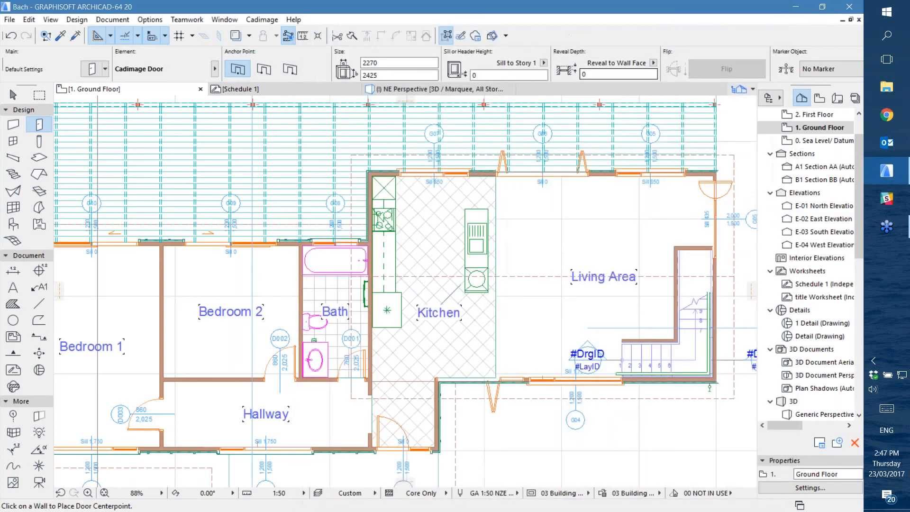
Enable collating of matching items in the criteria of Schedule 1 and update the schedule worksheet
click(261, 94)
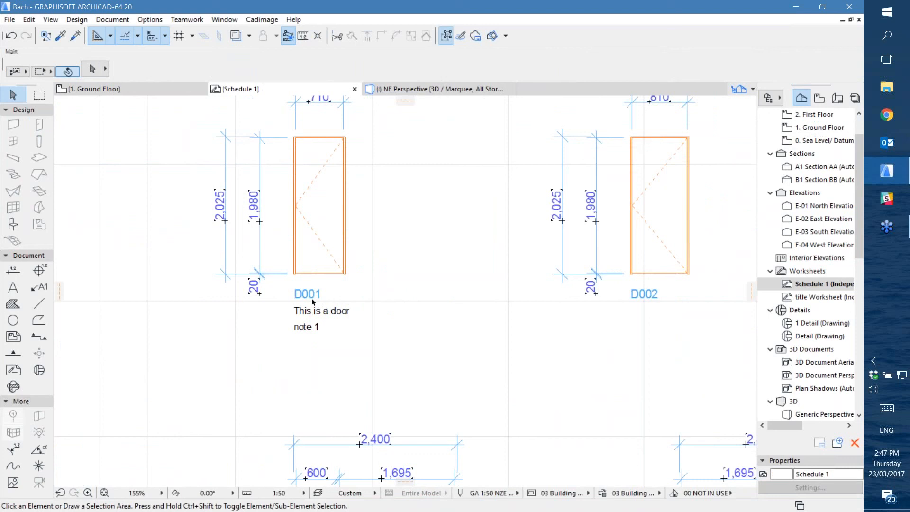
scroll(457, 319, down, 5)
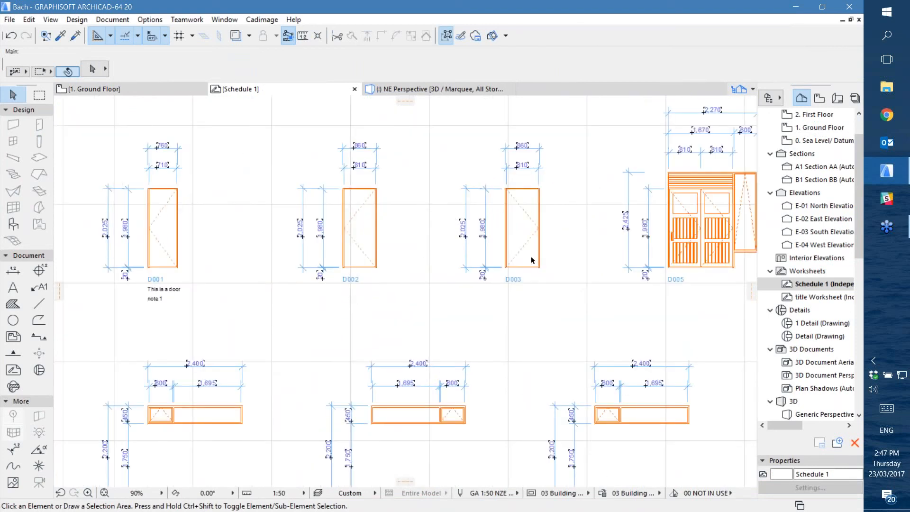
click(243, 17)
mouse_move(237, 35)
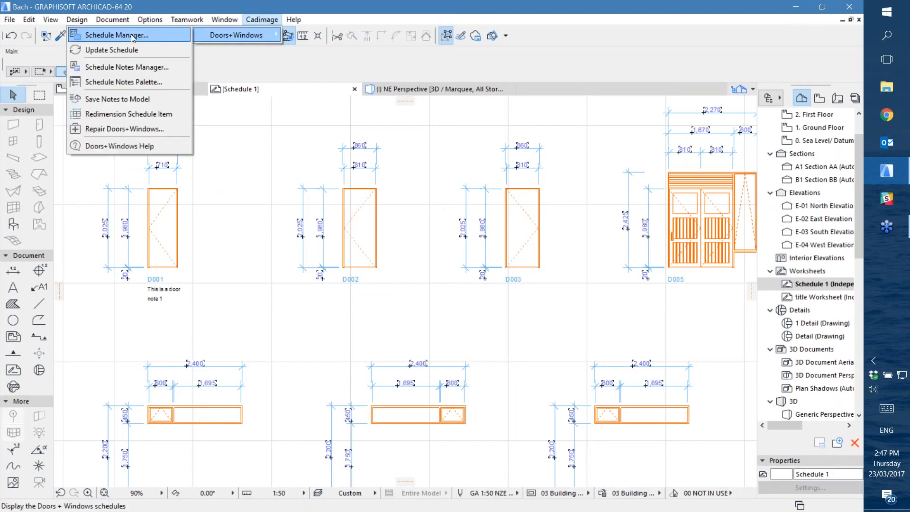
click(132, 36)
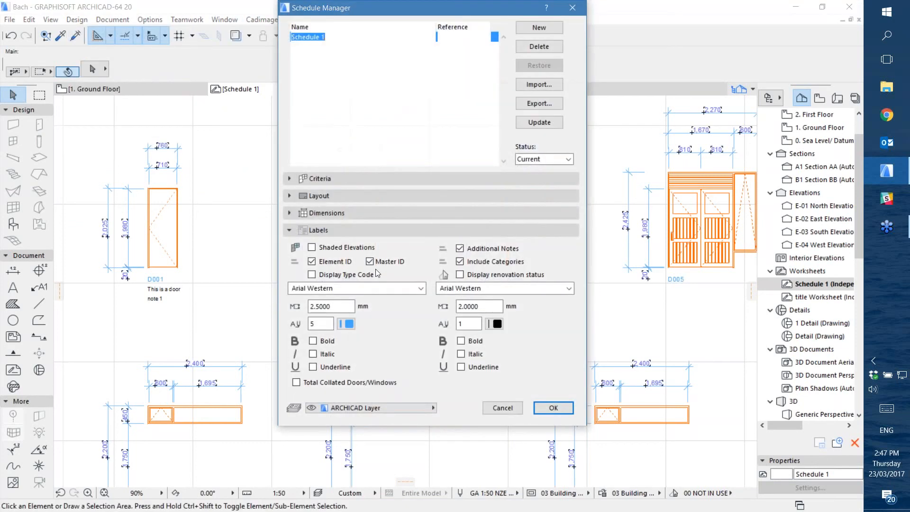
click(421, 179)
click(454, 206)
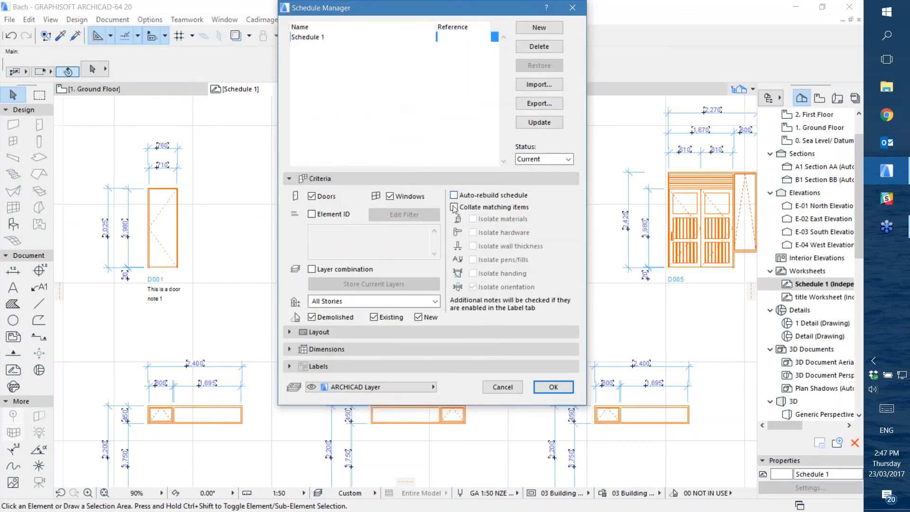
click(554, 386)
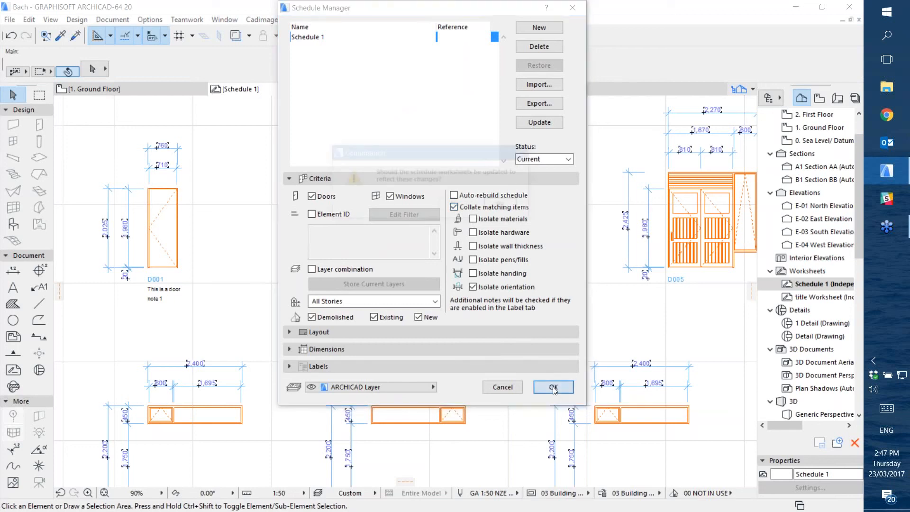
click(505, 205)
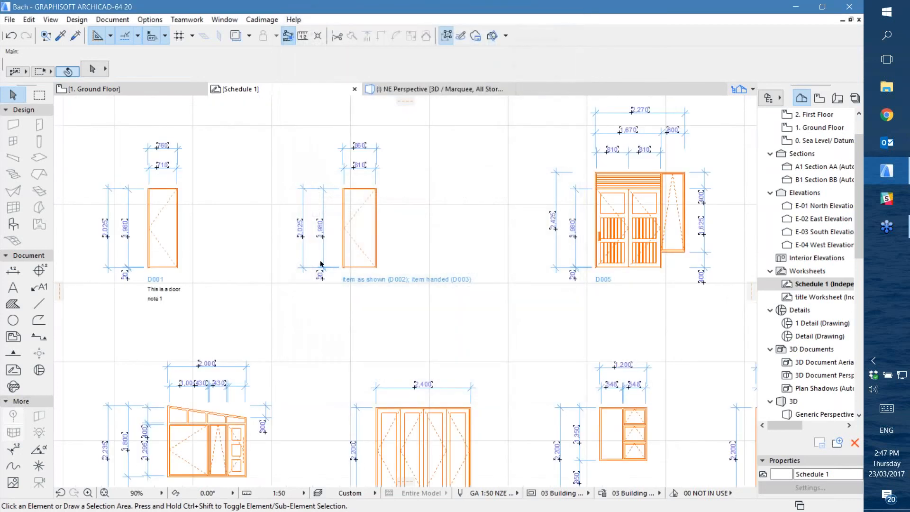
Examine the collated door and window elevations in Schedule 1, including their labels for items as shown and handed
scroll(232, 217, up, 4)
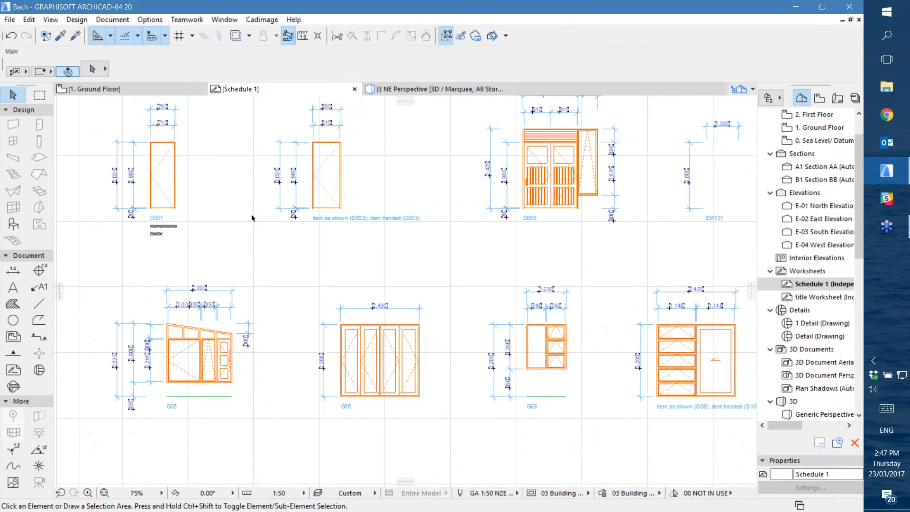
middle_drag(405, 176, 392, 273)
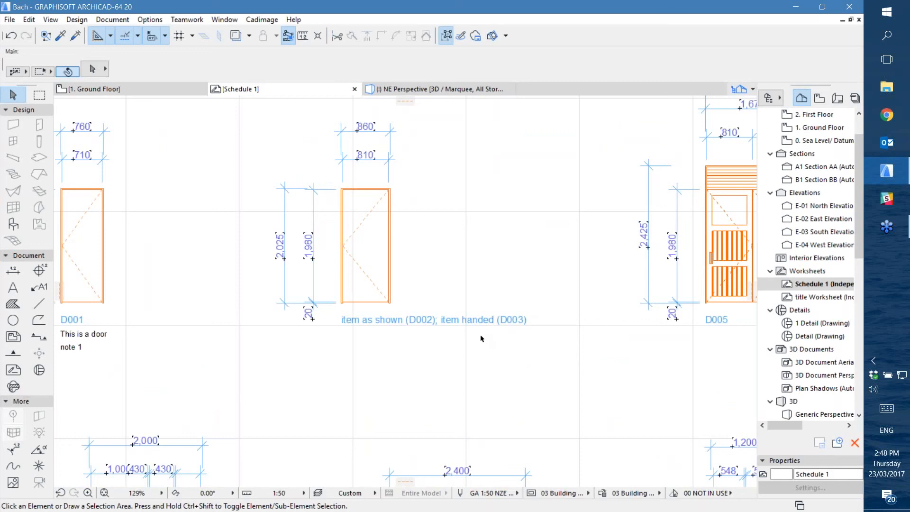
scroll(530, 326, down, 2)
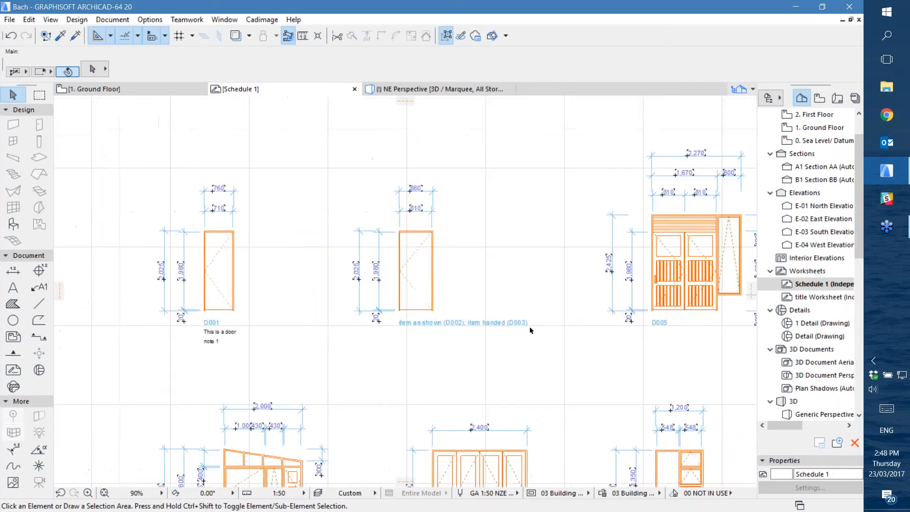
middle_drag(506, 373, 317, 264)
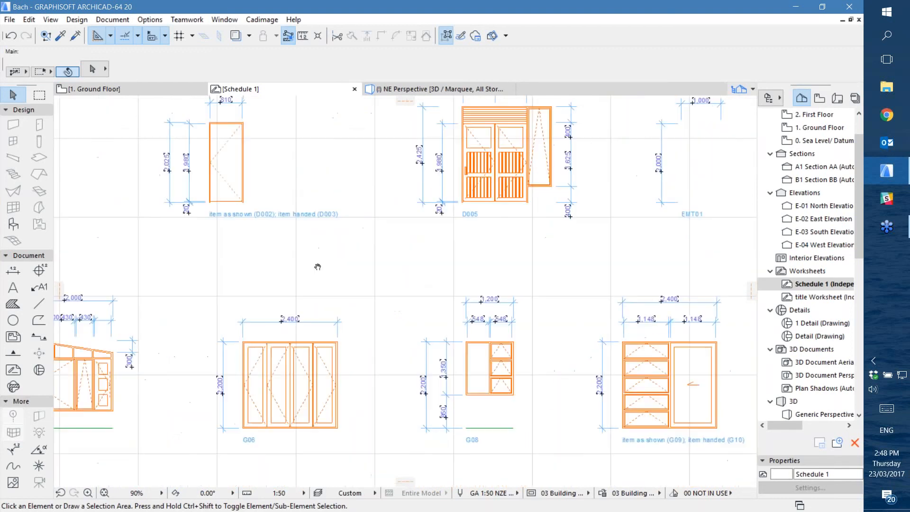
middle_drag(539, 292, 382, 201)
middle_drag(498, 178, 319, 327)
scroll(319, 326, down, 1)
scroll(371, 340, down, 2)
middle_drag(319, 376, 585, 202)
scroll(326, 196, up, 4)
scroll(326, 196, down, 4)
middle_drag(505, 224, 166, 271)
scroll(323, 225, up, 4)
scroll(324, 225, down, 3)
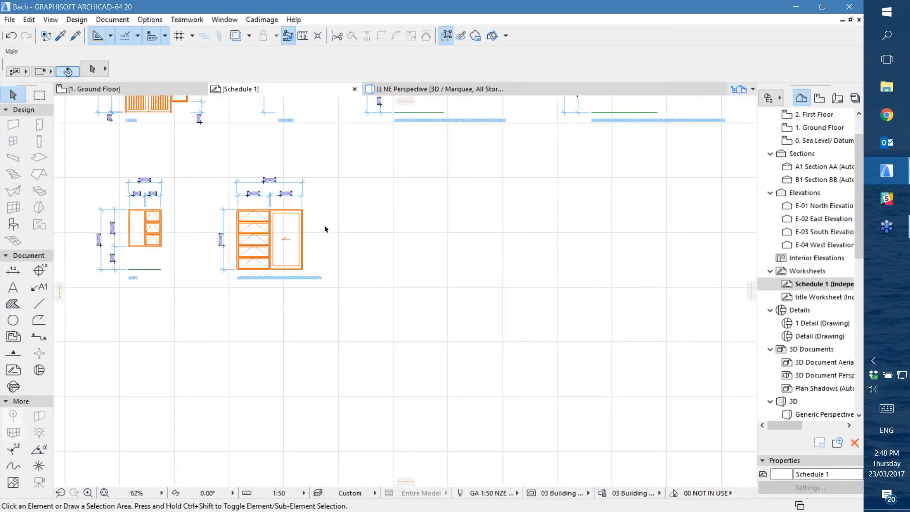
middle_drag(511, 203, 154, 431)
scroll(322, 360, up, 3)
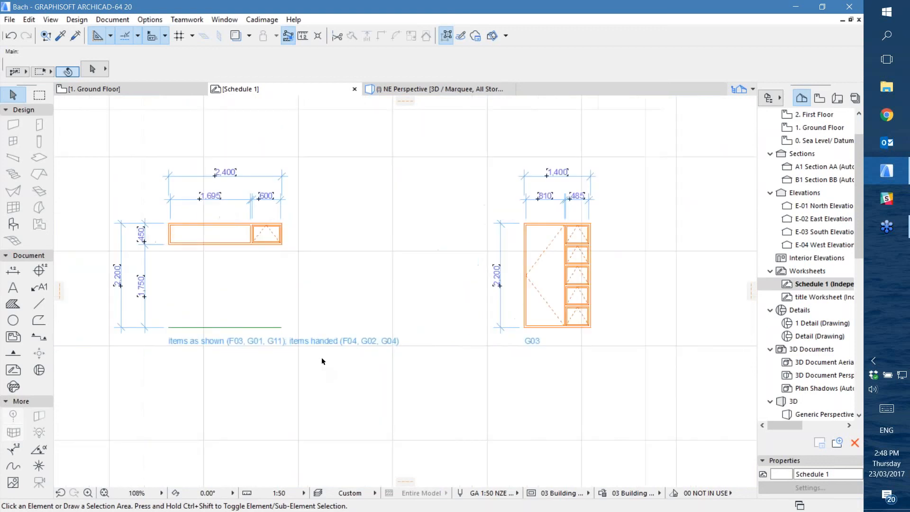
middle_drag(217, 358, 309, 346)
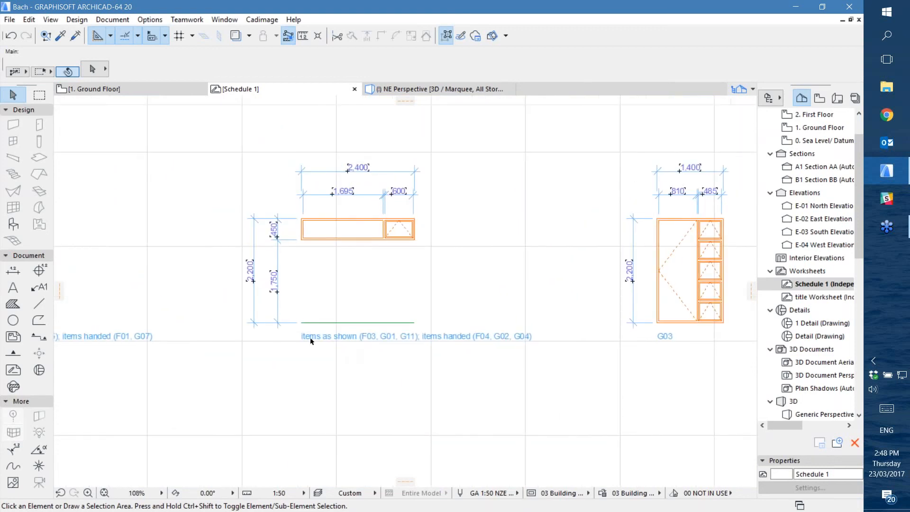